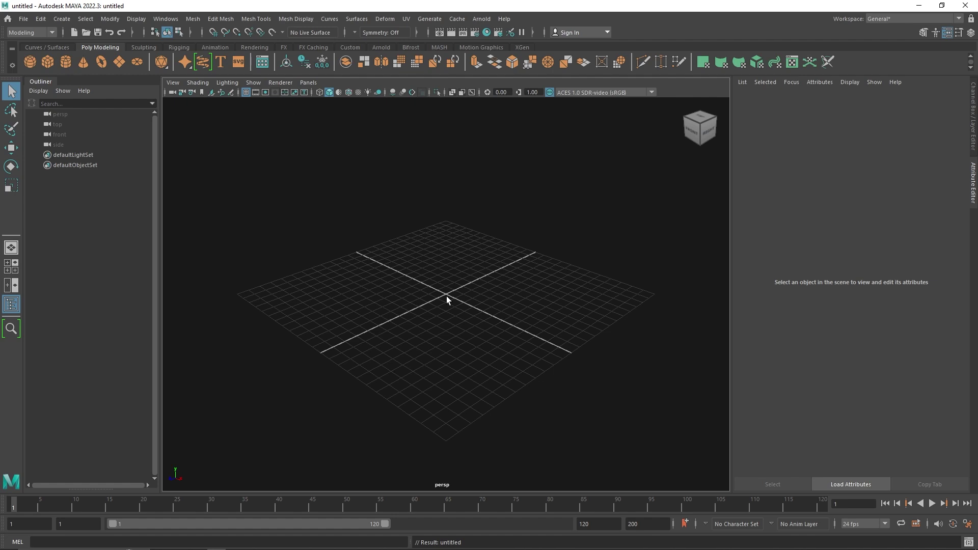
- Create a polygon cube and set its height to 6, its depth to 0.5 and its width to 0.5
left_click(48, 62)
left_click_drag(423, 283, 456, 271, "alt")
left_click(974, 128)
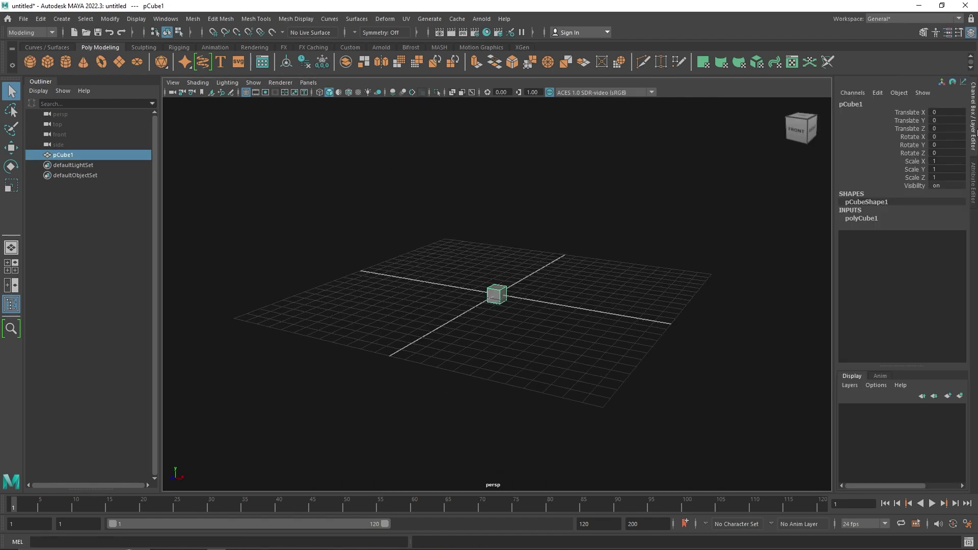
left_click(872, 219)
left_click(944, 235)
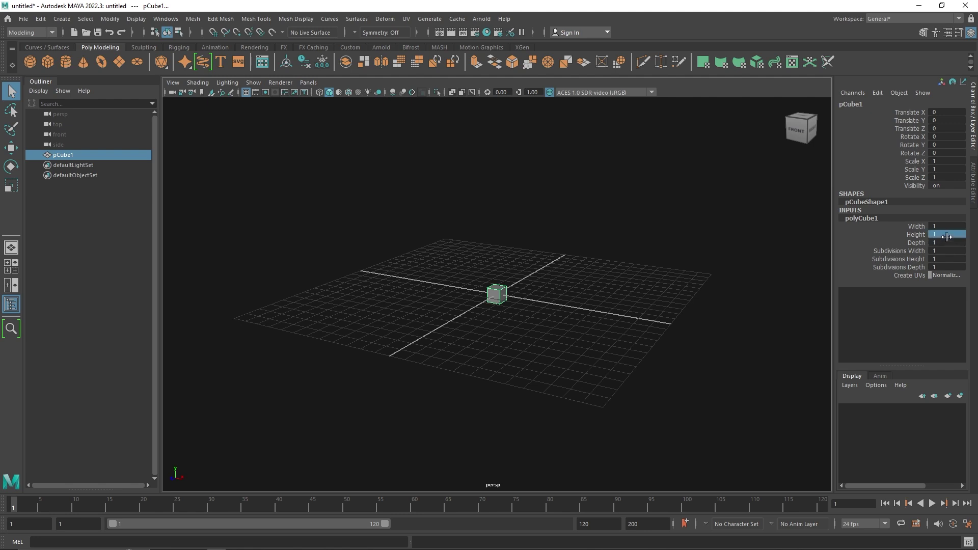
left_click(908, 251)
left_click(941, 234)
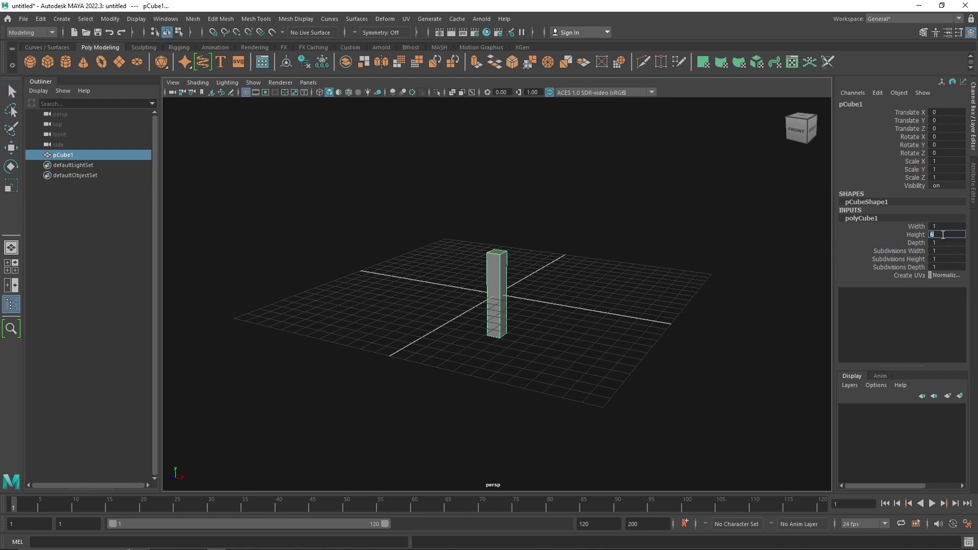
left_click(939, 243)
left_click(944, 226)
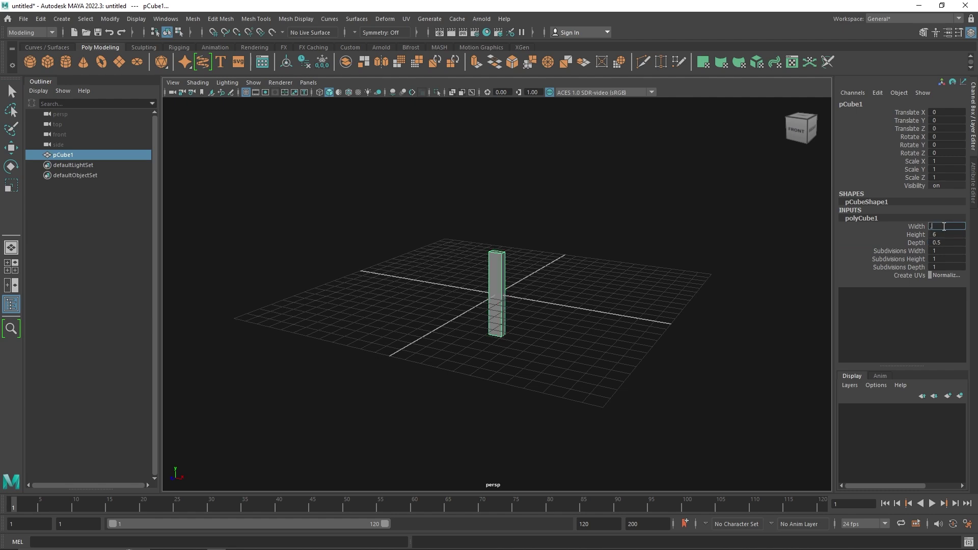
type(".5")
key("Return")
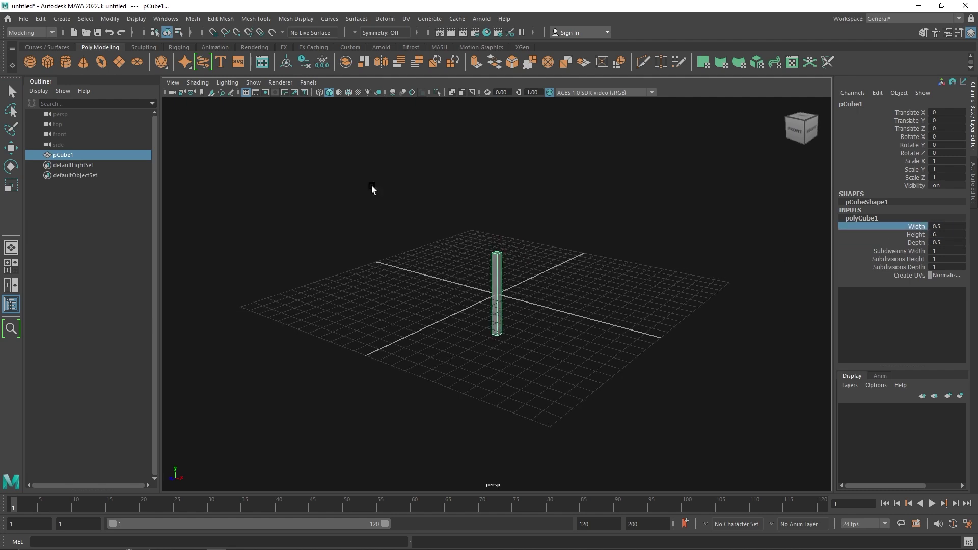
- Hide the viewport grid and set the cube's height subdivisions to 50
left_click(246, 92)
left_click_drag(428, 222, 537, 274, "alt")
left_click(937, 259)
type("50")
key("Return")
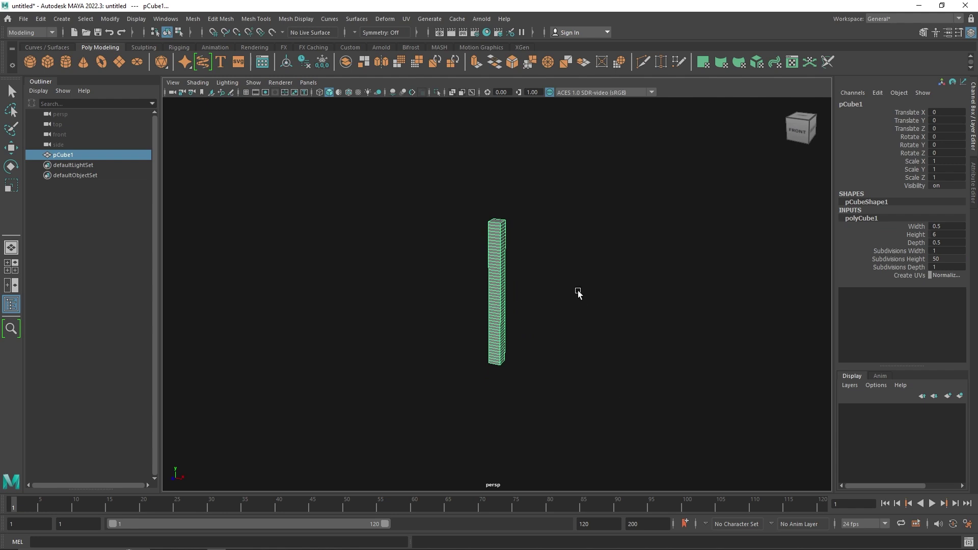
- Apply a nonlinear Twist deformer to the tall column
left_click_drag(534, 289, 466, 256, "alt")
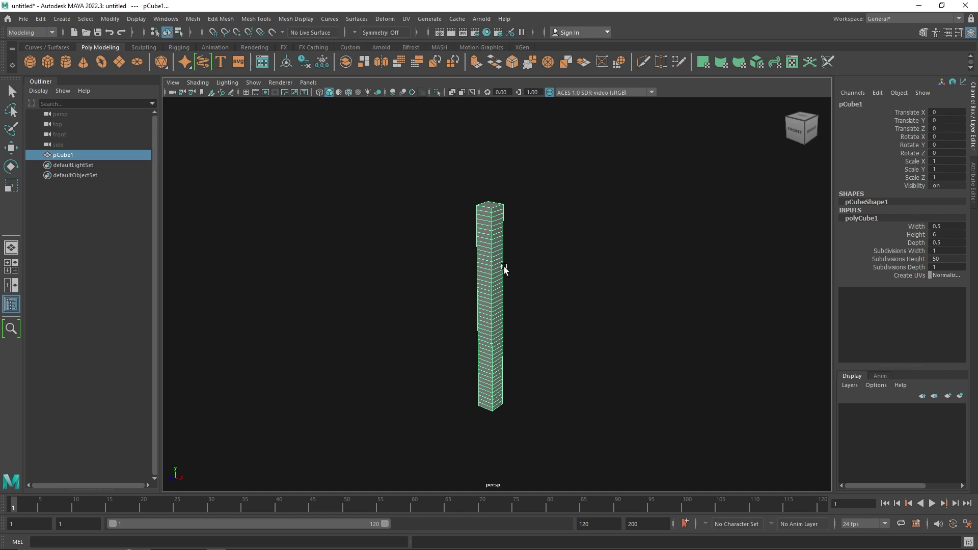
key("space")
left_click_drag(569, 288, 707, 353)
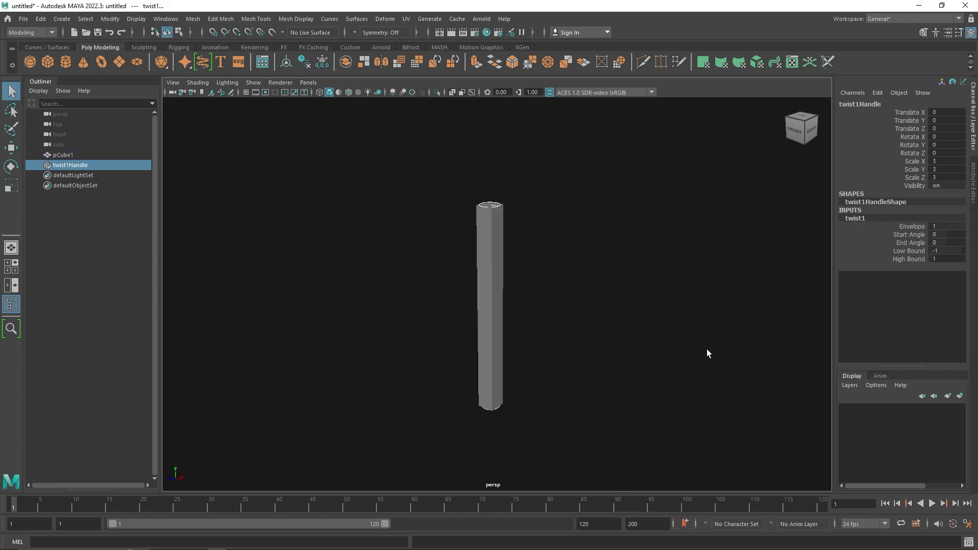
left_click(384, 19)
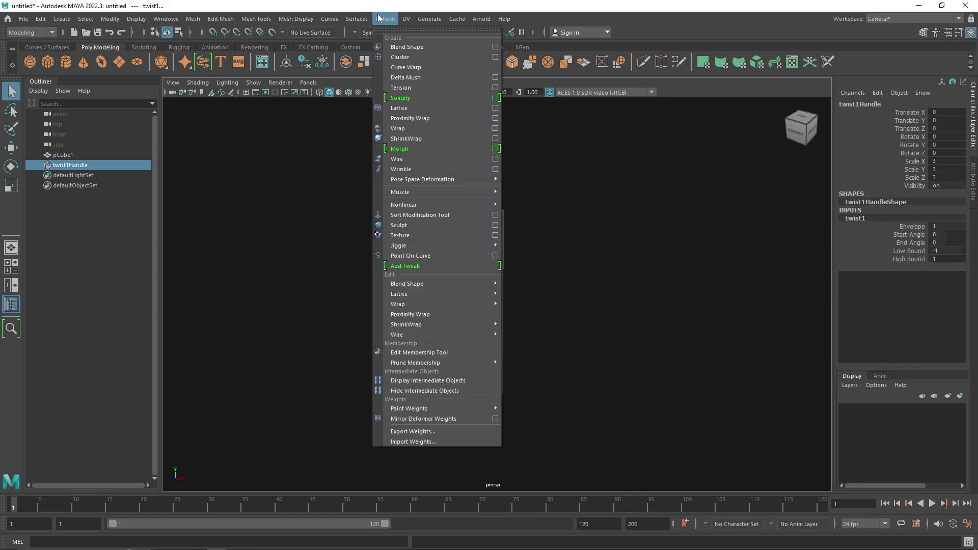
mouse_move(483, 205)
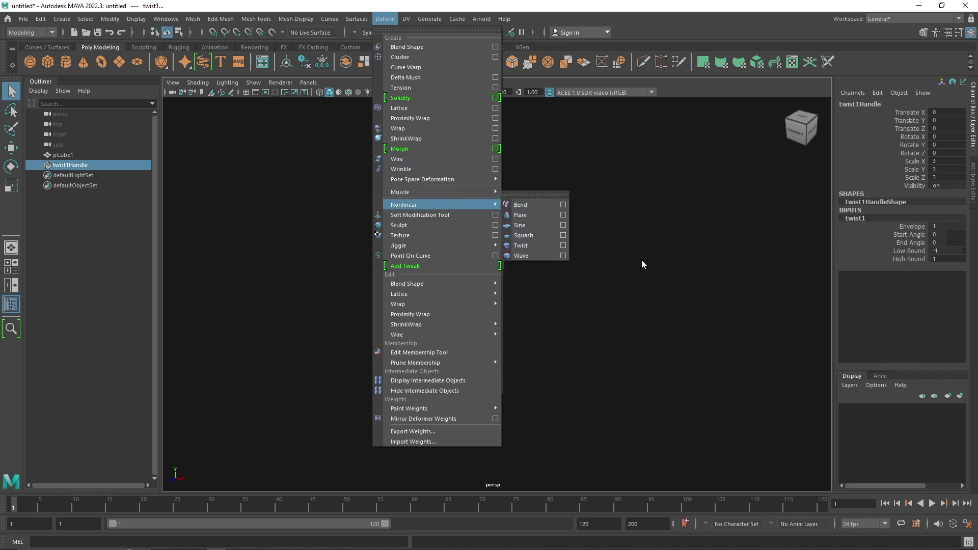
left_click(611, 291)
- Try the twist deformer's Start Angle at about -65 and about 432, and play the timeline
left_click(975, 223)
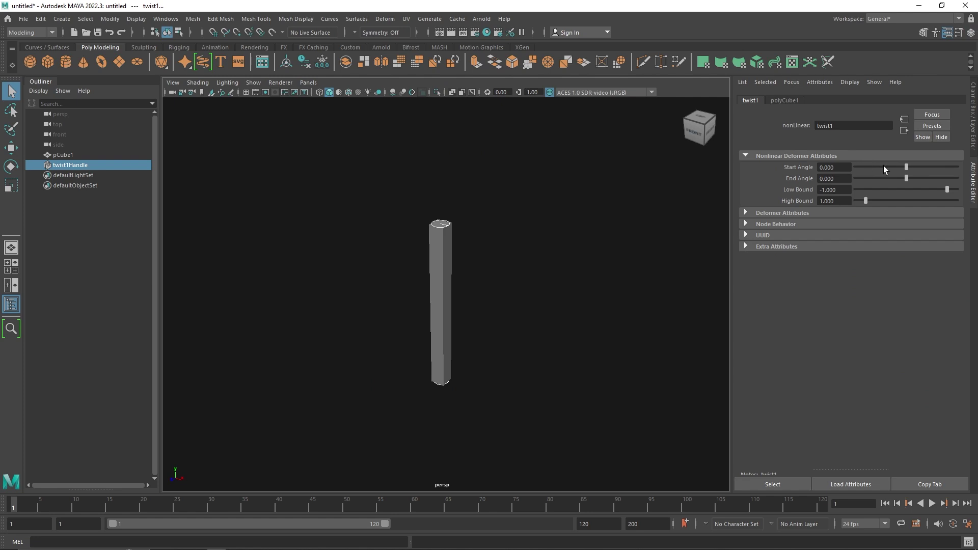
mouse_move(905, 166)
left_mouse_down()
mouse_move(918, 165)
mouse_move(856, 170)
mouse_move(920, 169)
mouse_move(901, 169)
left_mouse_up()
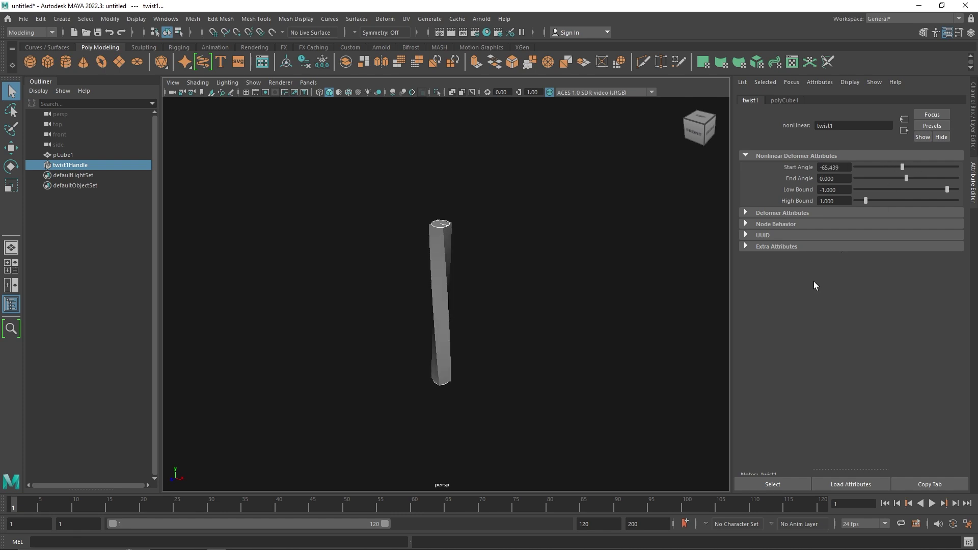
double_click(844, 167)
type("0")
key("Return")
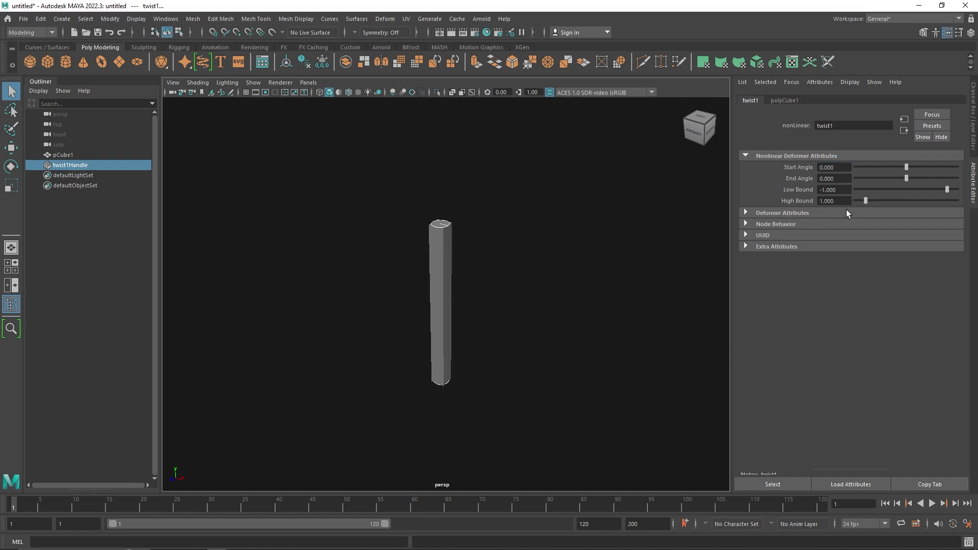
left_click_drag(911, 170, 932, 168)
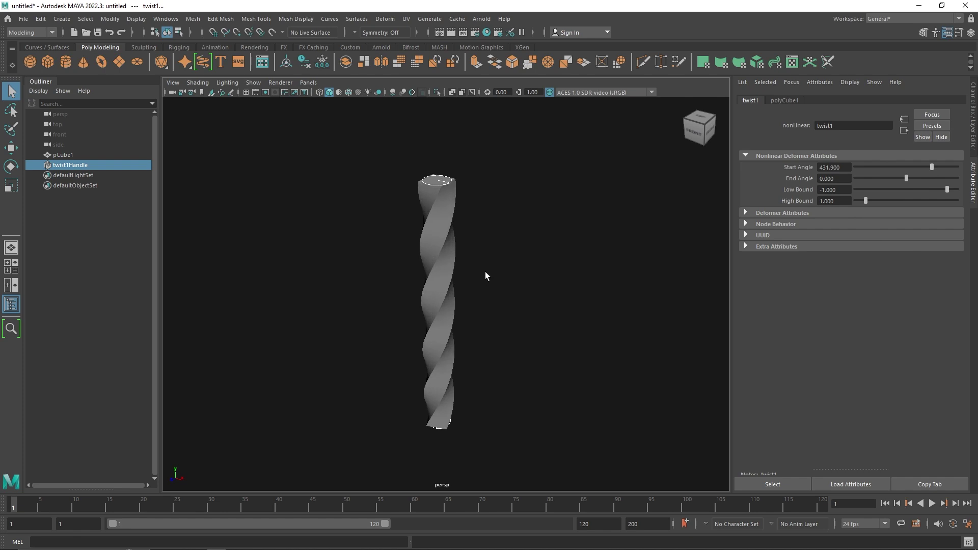
left_click(932, 503)
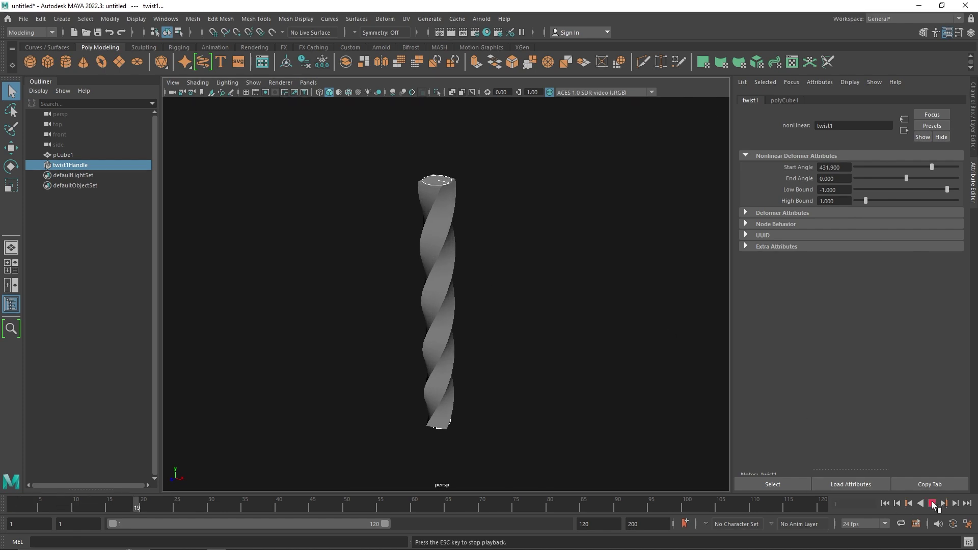
- Return to frame 1, reset the twist's Start Angle to 0 and set a key on it
left_click(886, 503)
double_click(835, 167)
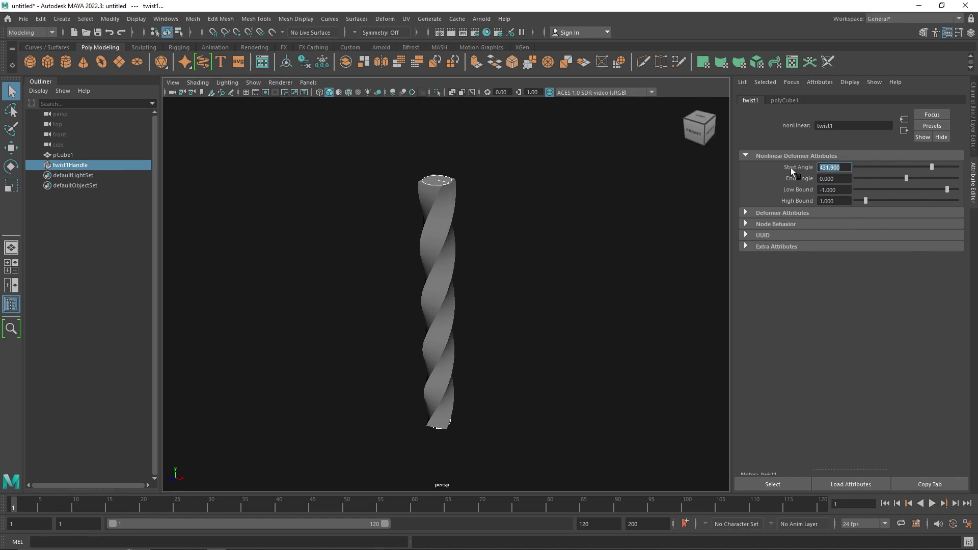
type("0")
key("Return")
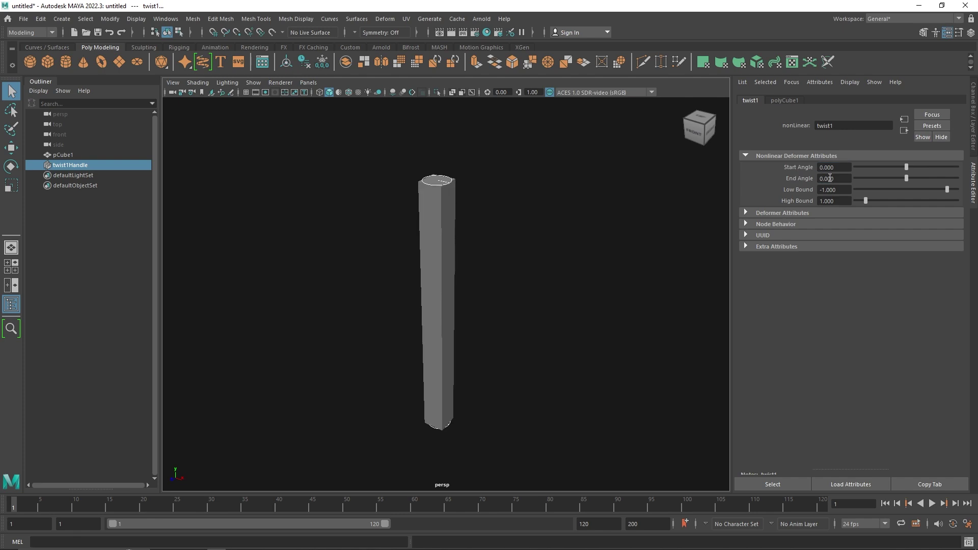
right_click(800, 167)
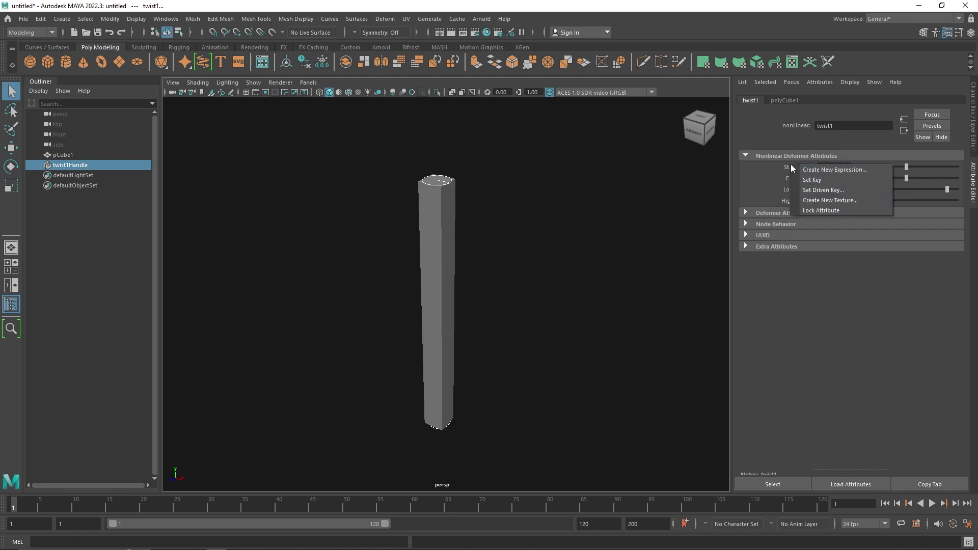
left_click(813, 180)
- Set the twist's Start Angle to 200 at frame 30 and key it
left_click(209, 509)
left_click(815, 168)
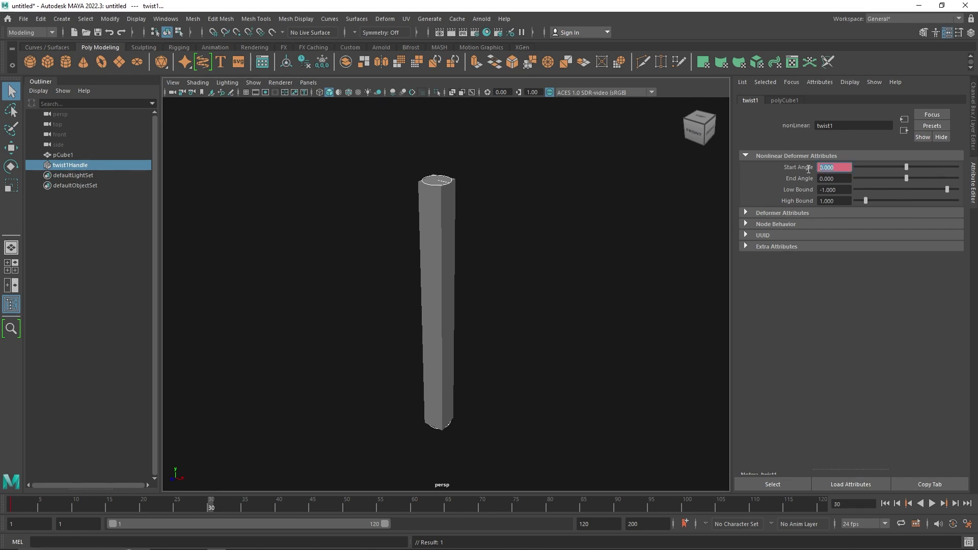
type("90")
key("Return")
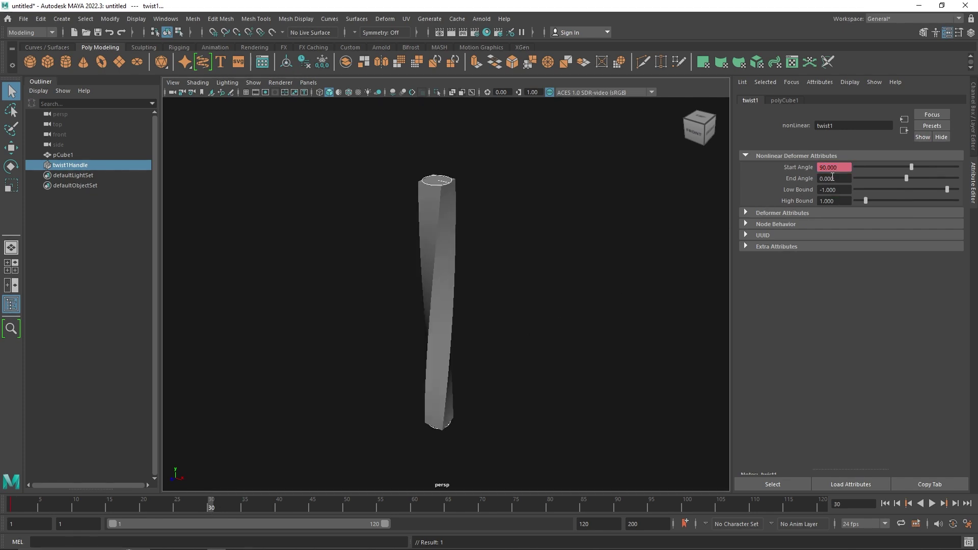
left_click_drag(903, 166, 919, 165)
left_click(833, 167)
type("200")
key("Return")
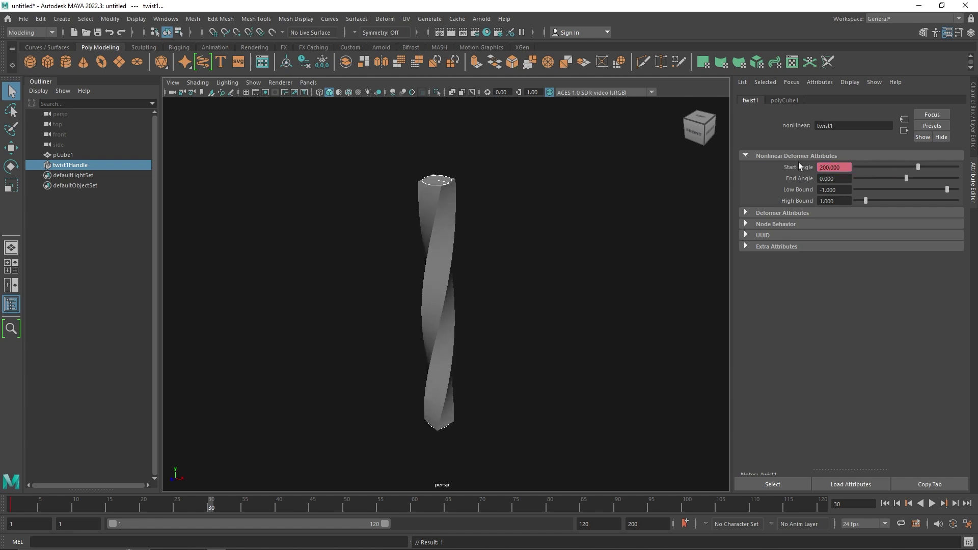
right_click(820, 167)
left_click(866, 184)
- Set the twist's Start Angle to 0 at frame 60 and key it
left_click_drag(332, 504, 415, 511)
left_click(842, 166)
type("0")
key("Return")
right_click(799, 169)
left_click(835, 176)
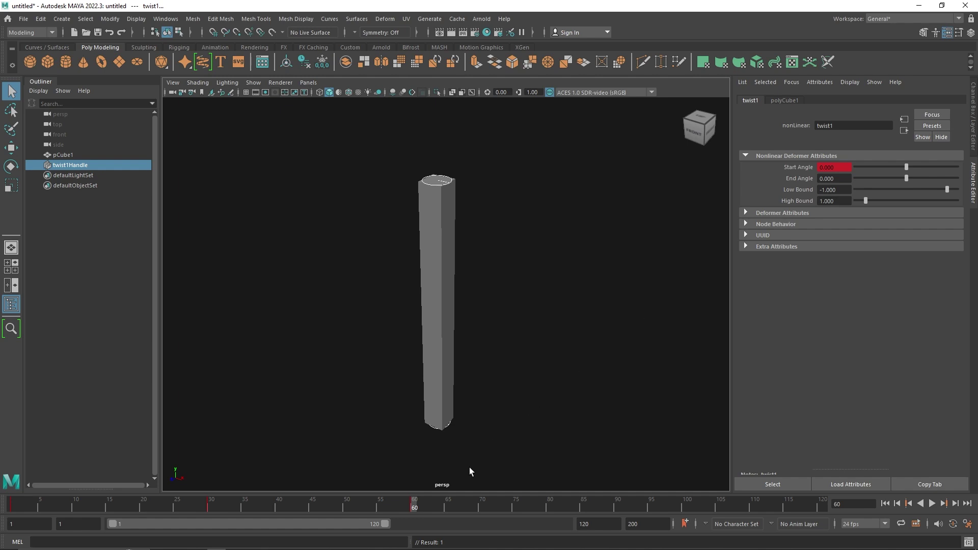
- Play the twist animation from the first frame and stop it
left_click(885, 503)
left_click(931, 503)
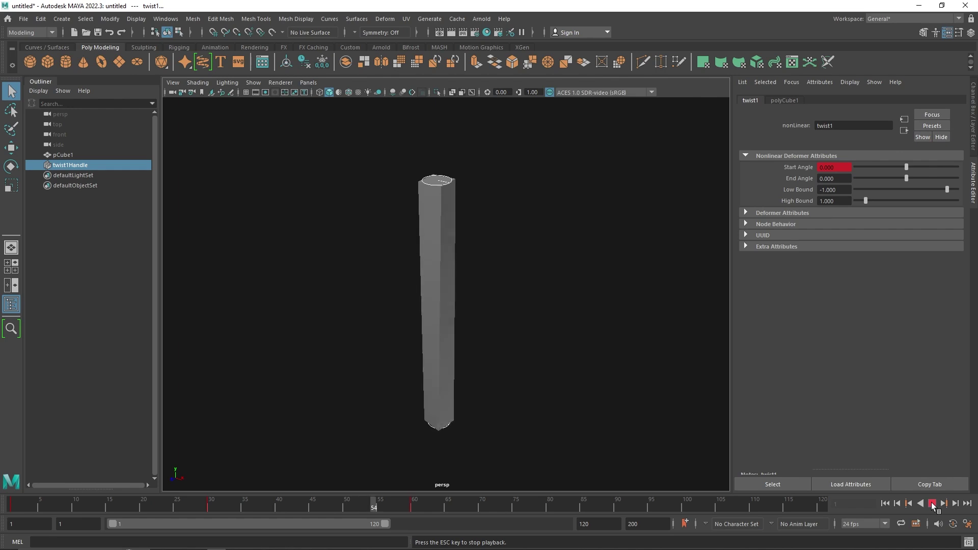
left_click(931, 503)
- Set the twist's Start Angle to -200 at frame 90 and key it
left_click_drag(421, 504, 616, 508)
left_click(799, 169)
left_click(413, 504)
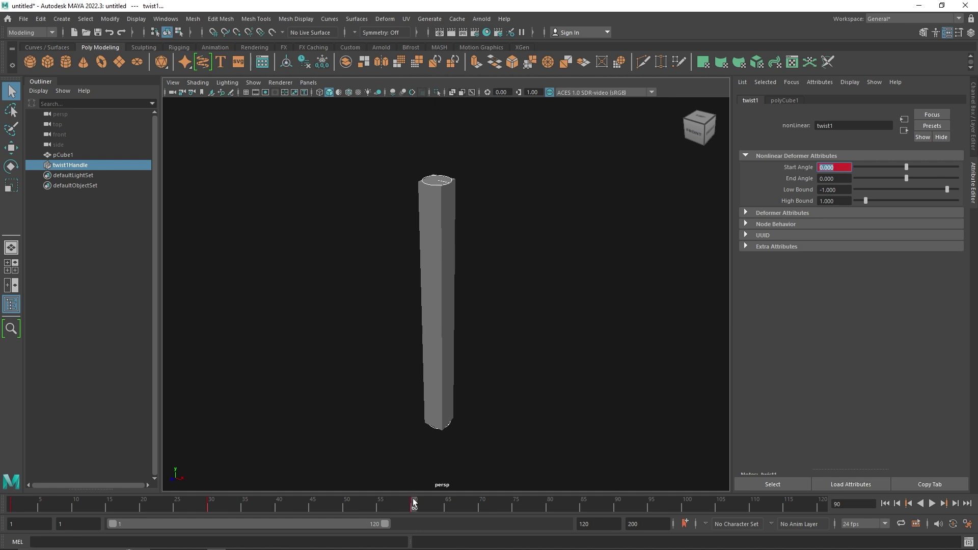
left_click_drag(412, 506, 617, 505)
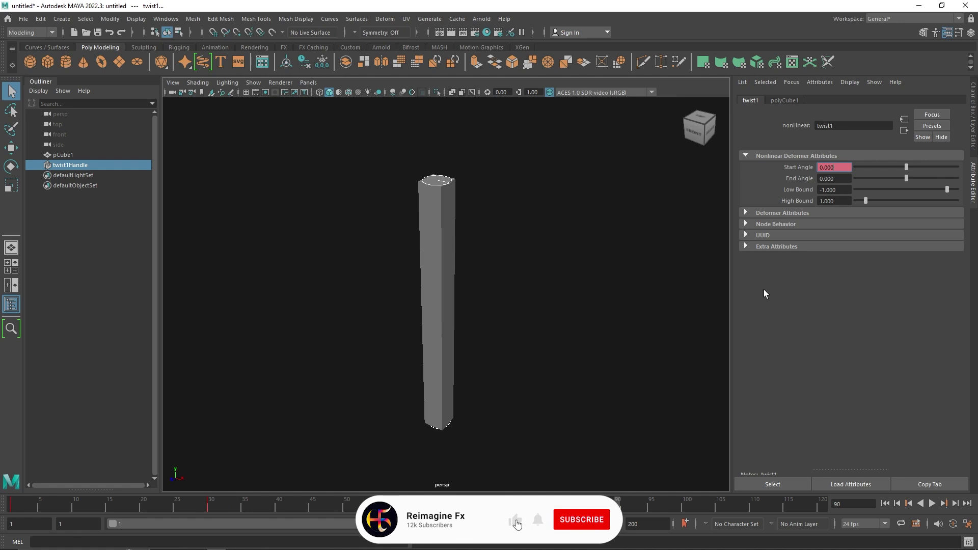
double_click(840, 170)
type("-23")
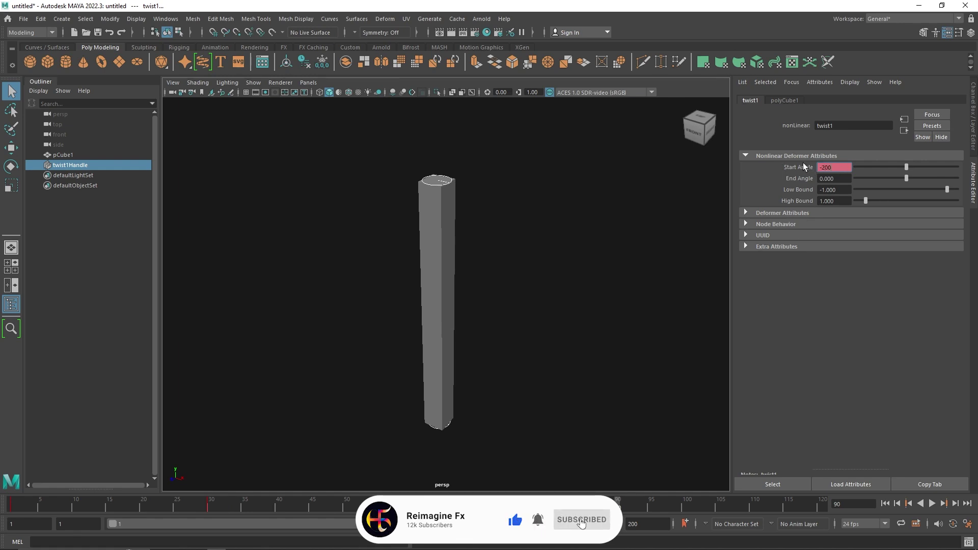
right_click(810, 167)
left_click(820, 179)
- Set the twist's Start Angle to 0 at frame 120 and key it
left_click_drag(617, 505, 824, 512)
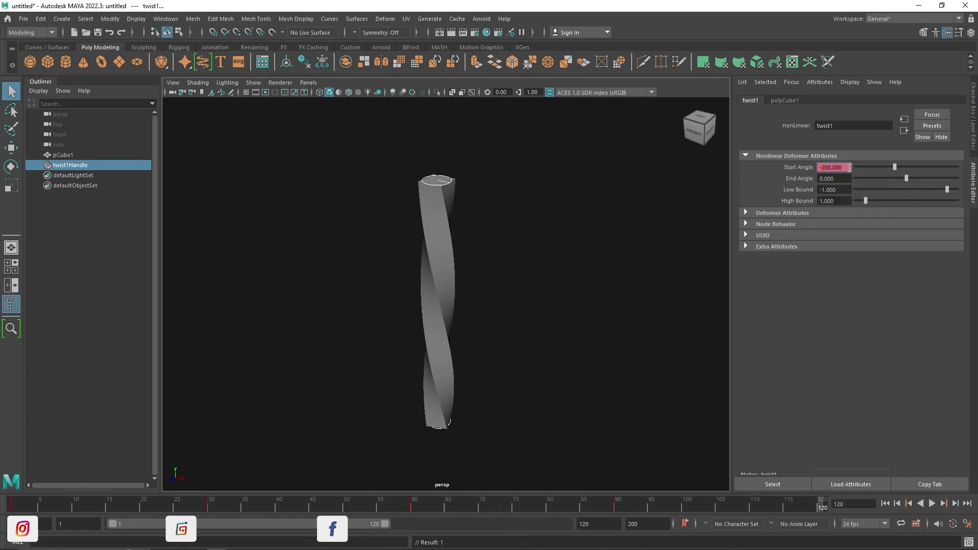
type("0")
key("Return")
right_click(810, 166)
left_click(820, 180)
- Set both the playback end and the animation end to frame 160
double_click(591, 523)
type("160")
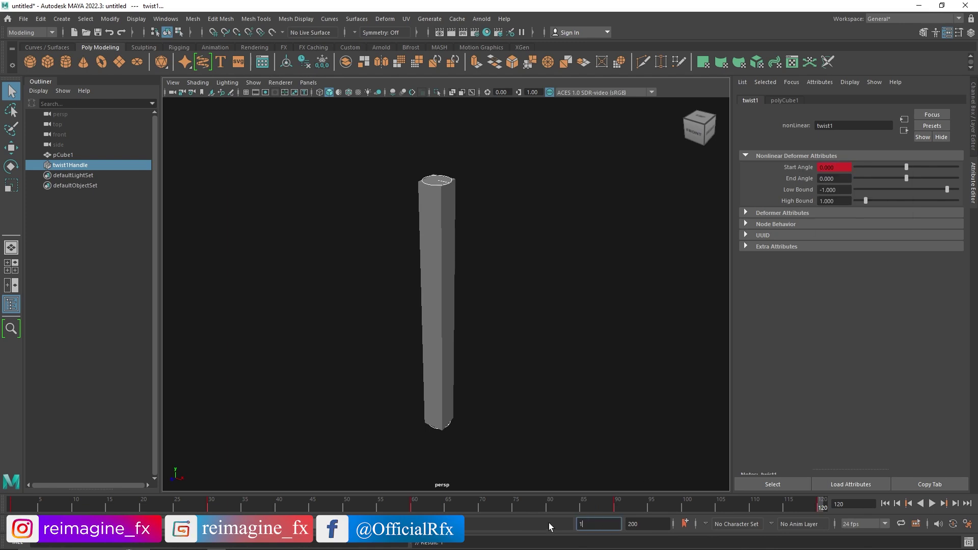
key("Tab")
type("160")
key("Return")
- Play back the full twist animation and return to the first frame
left_click(932, 503)
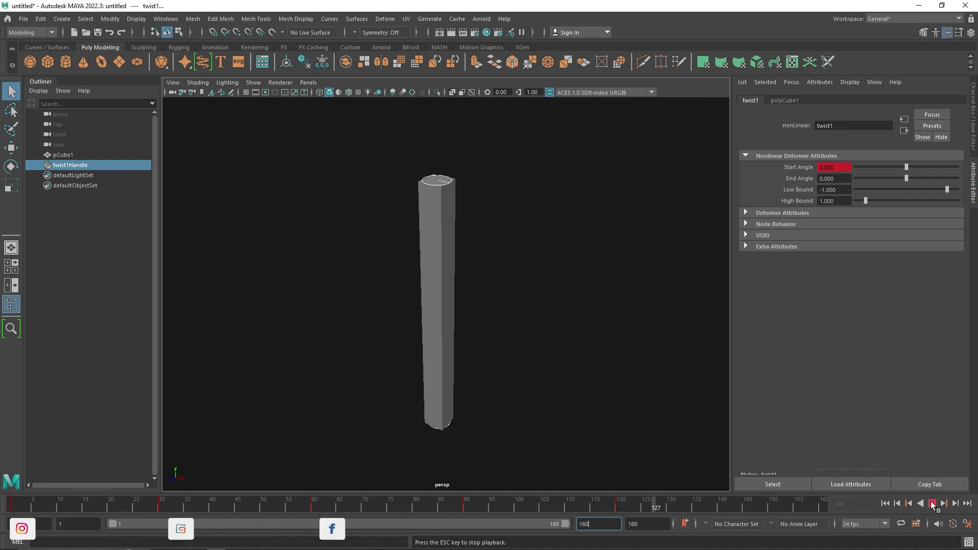
left_click(932, 504)
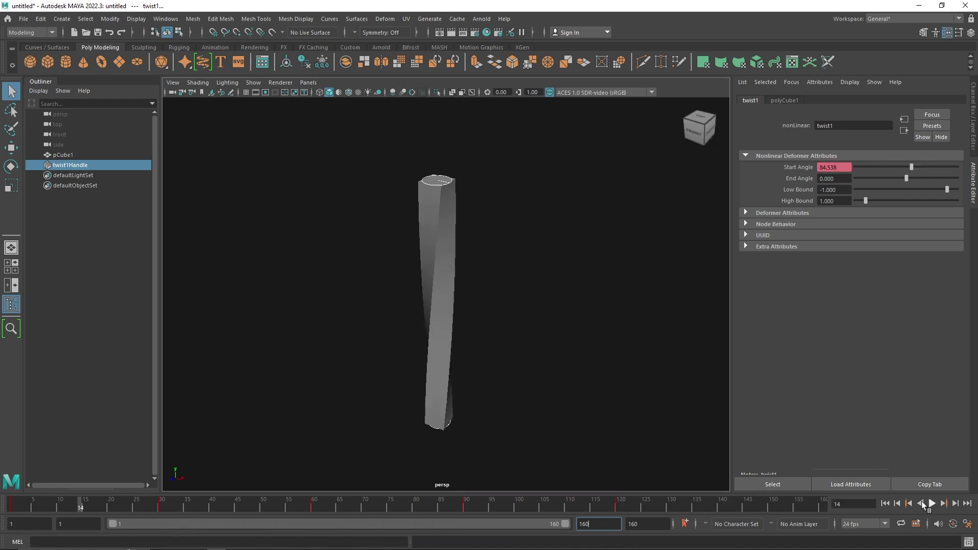
left_click(932, 504)
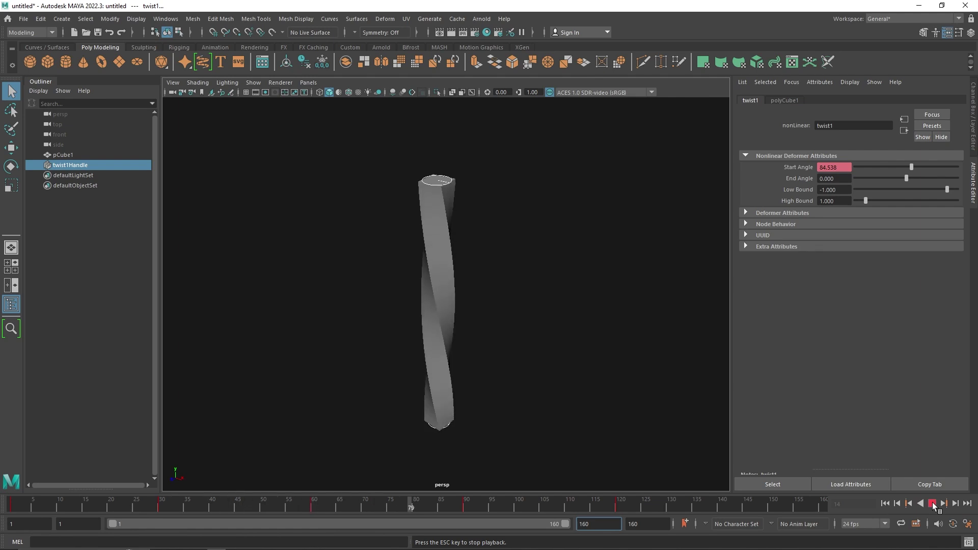
left_click(885, 503)
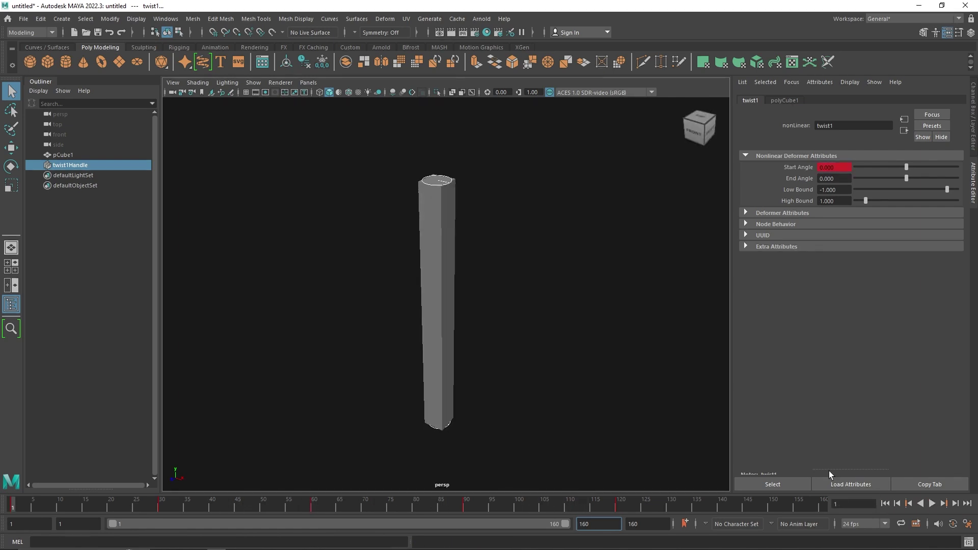
- Select the column mesh and apply a nonlinear Bend deformer to it
left_click(448, 281)
key("space")
left_click(439, 319)
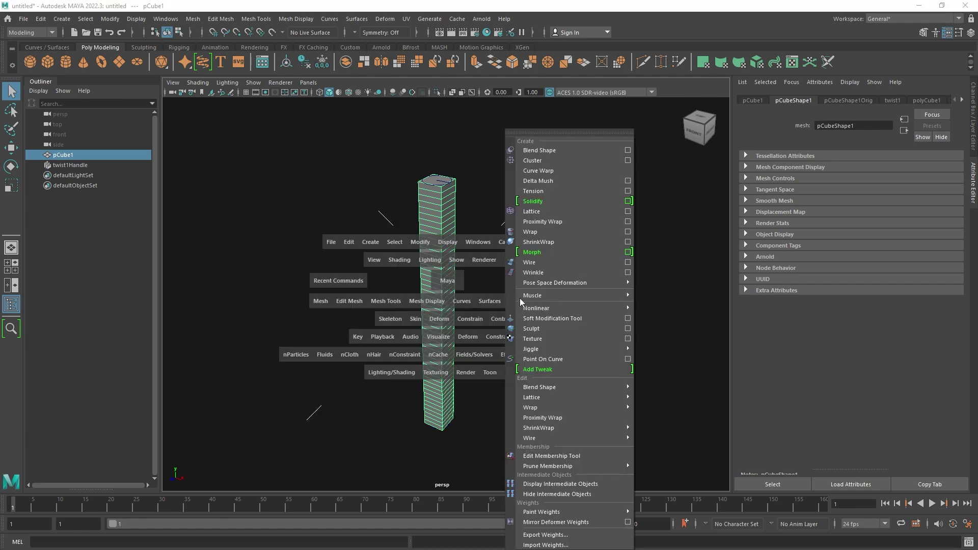
left_click(665, 308)
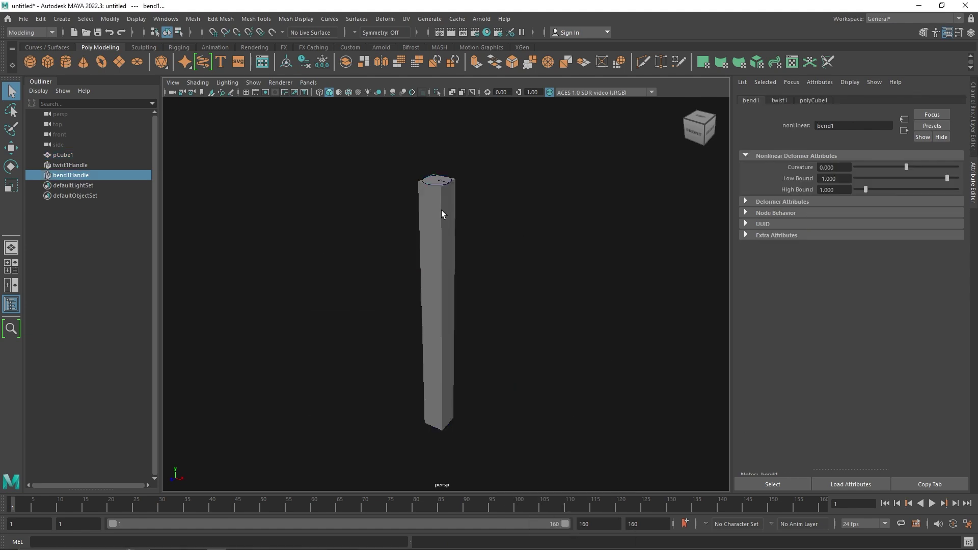
- Select the bend handle, show its bend1 attributes and try out a positive curvature of about 30 on the column
left_click(385, 18)
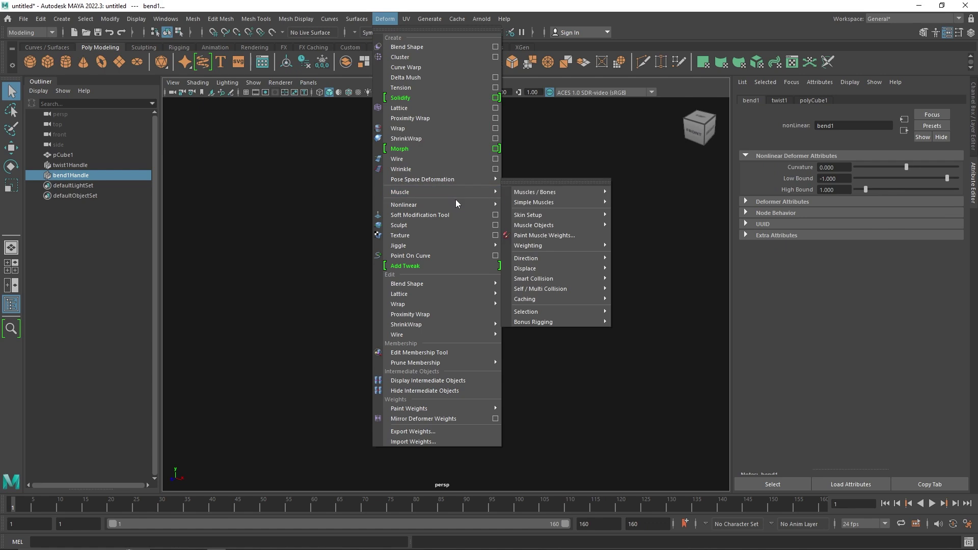
mouse_move(458, 204)
left_click(87, 175)
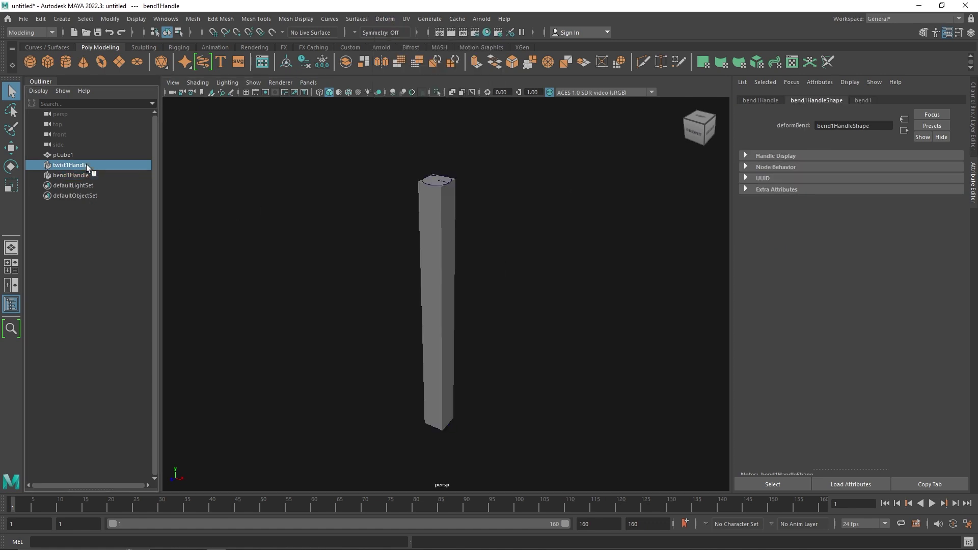
left_click(862, 101)
mouse_move(896, 168)
left_mouse_down()
mouse_move(872, 166)
mouse_move(940, 173)
mouse_move(866, 161)
mouse_move(915, 167)
left_mouse_up()
- Set the bend's Curvature to 0 and key it at frame 1
left_click(815, 165)
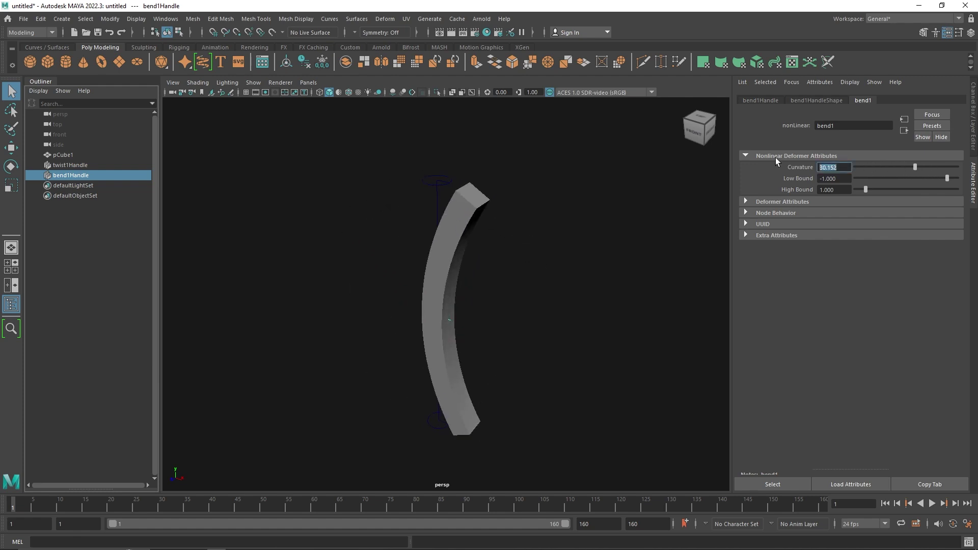
type("0")
key("Return")
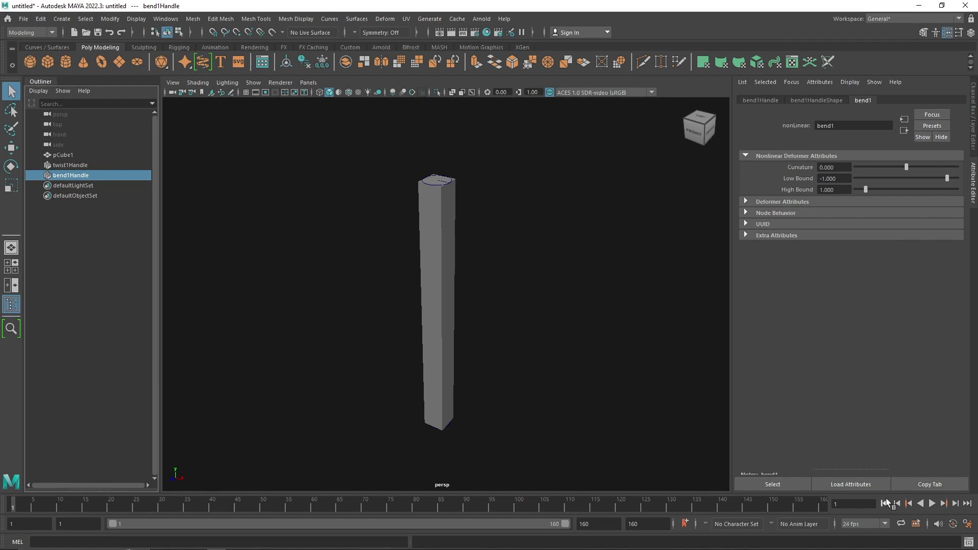
right_click(800, 166)
left_click(830, 183)
- Move to frame 30 and try bend Curvature values of 90 and 60 on the twisted column
left_click(132, 504)
left_click_drag(131, 505, 161, 505)
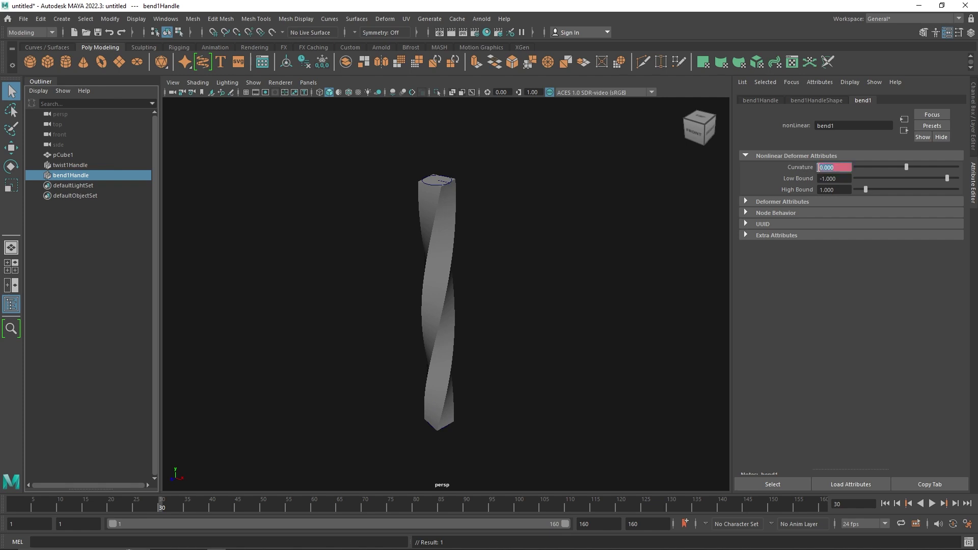
left_click_drag(897, 166, 924, 164)
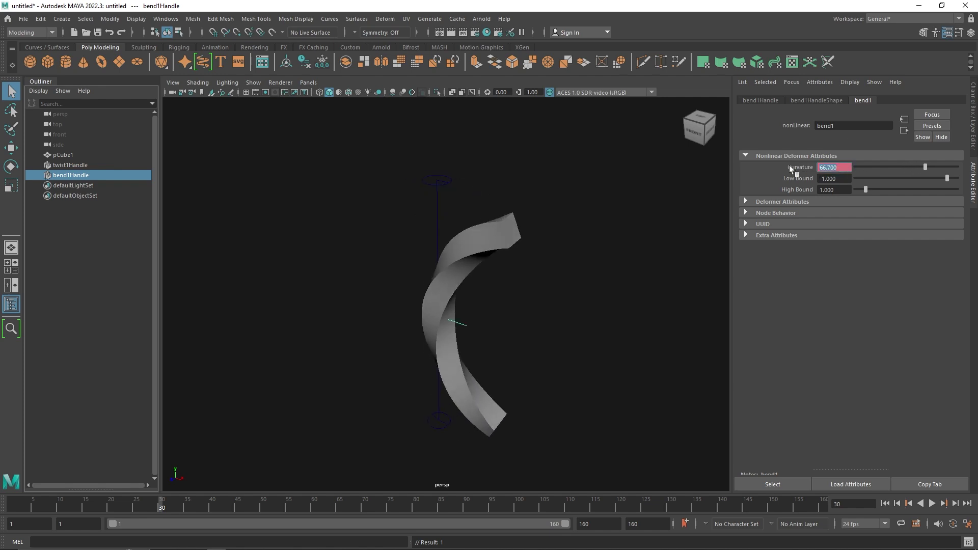
type("90")
key("Return")
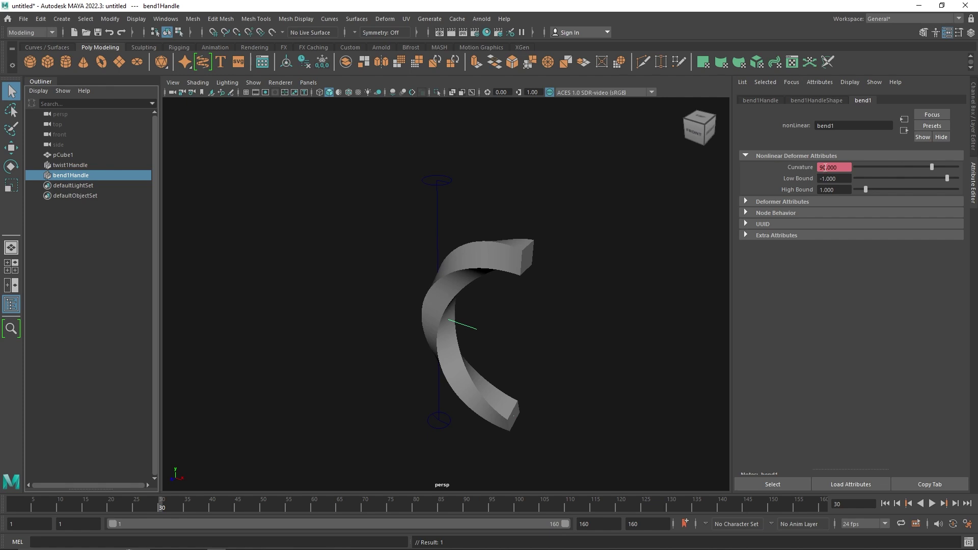
type("60")
key("Return")
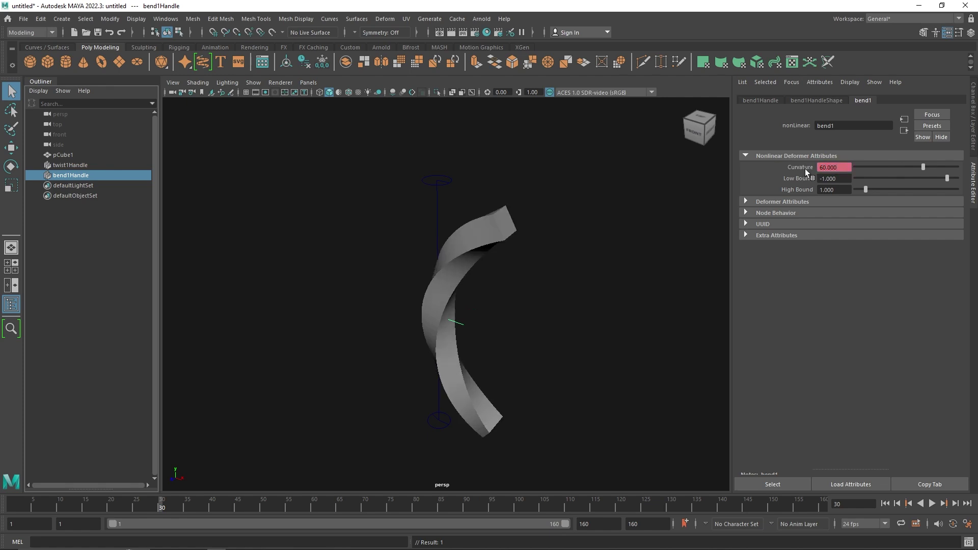
- Set the bend's Curvature to 80 at frame 30 and key it
type("80")
key("Return")
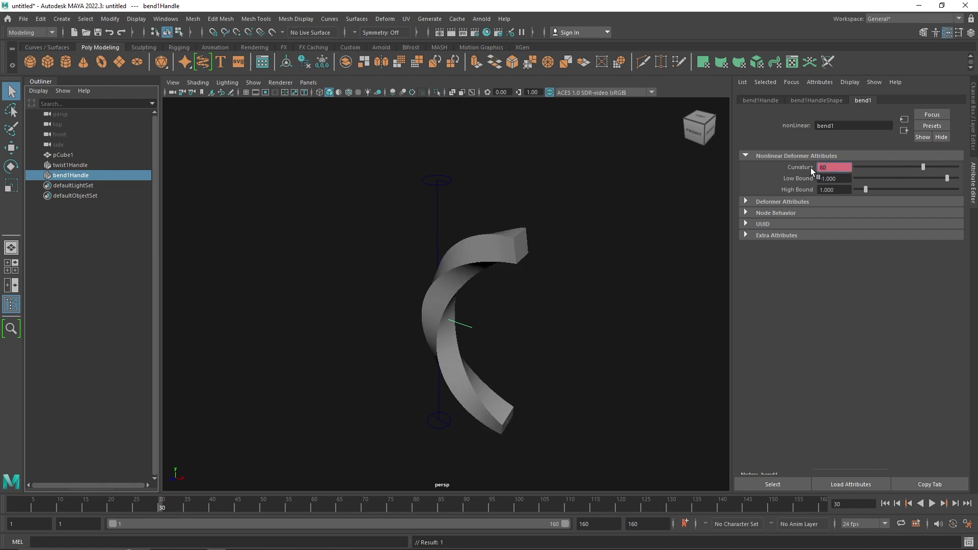
right_click(802, 167)
left_click(815, 179)
- Set the bend's Curvature to 0 at frame 60 and key it
left_click_drag(301, 507, 314, 508)
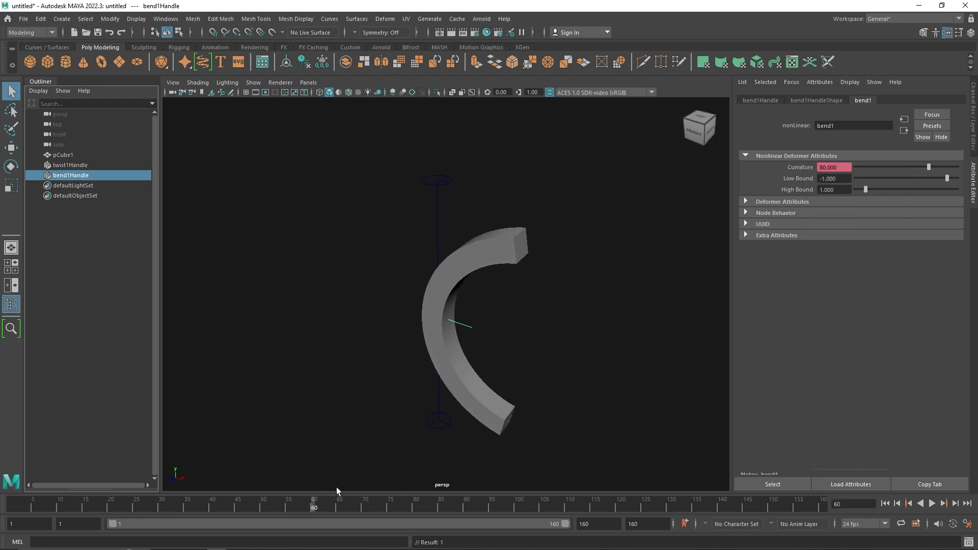
left_click(833, 167)
type("0")
key("Return")
right_click(811, 175)
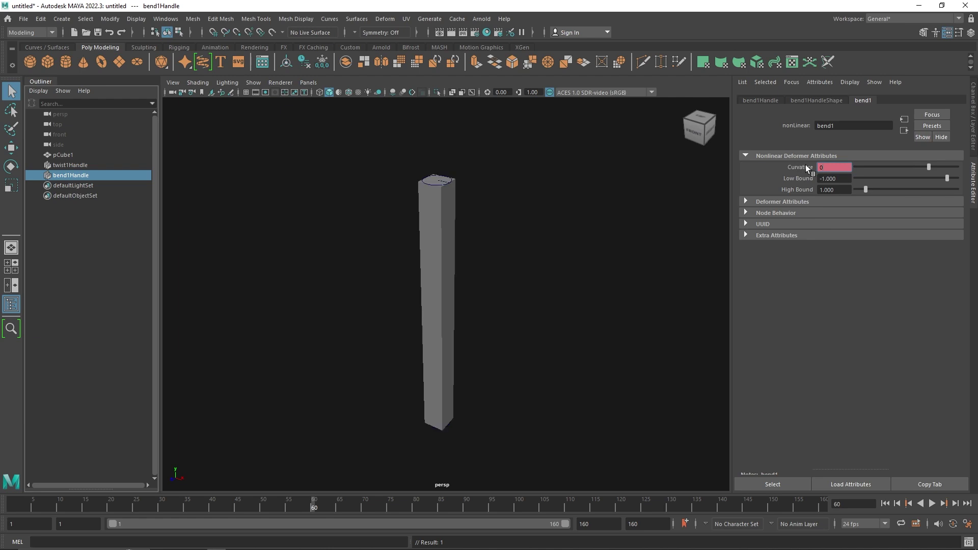
left_click(830, 185)
- Set the bend's Curvature to -80 at frame 90 and key it
left_click(467, 507)
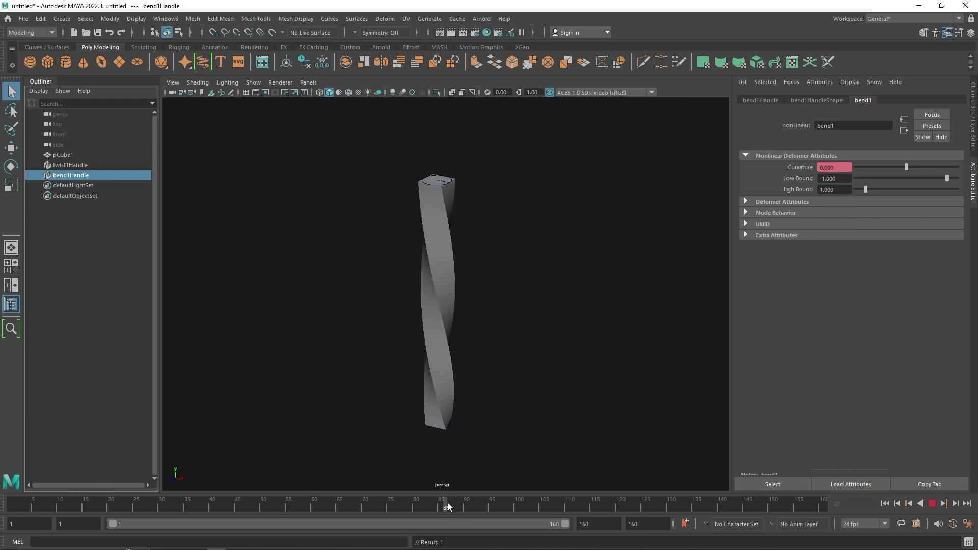
type("-80")
key("Return")
right_click(810, 169)
left_click(830, 185)
- Set the bend's Curvature to 0 at frame 120 and key it
left_click_drag(494, 509, 621, 509)
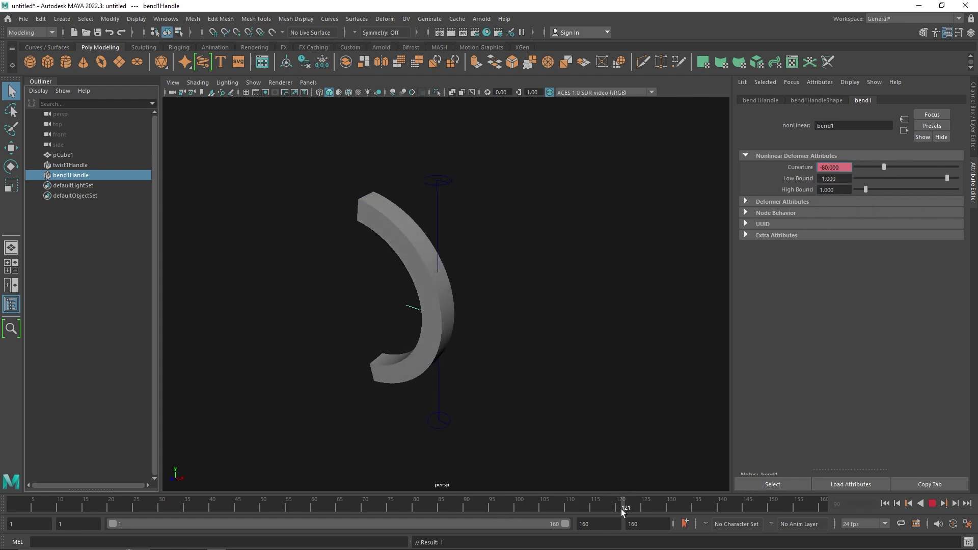
type("0")
key("Return")
right_click(804, 169)
left_click(836, 183)
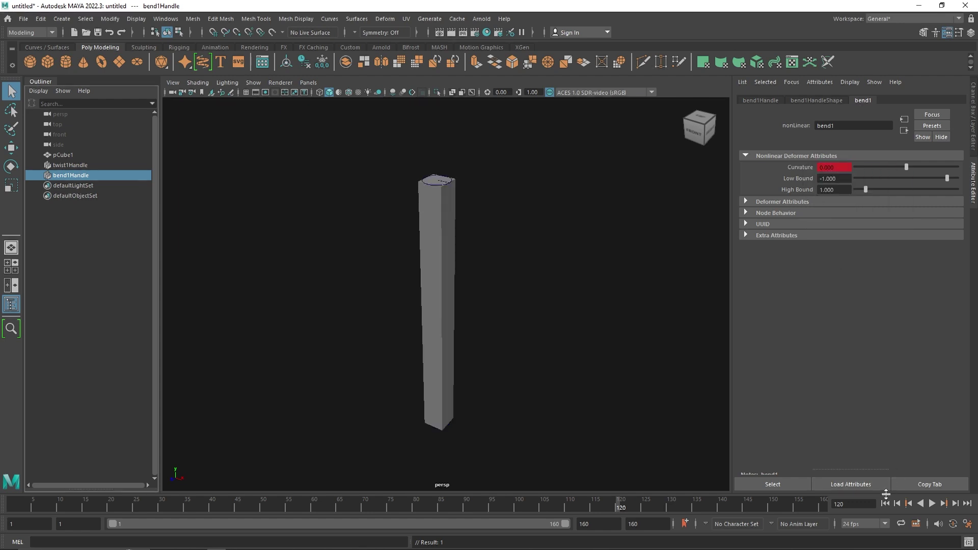
- Play back the combined twist and bend animation and return to the first frame
left_click(931, 503)
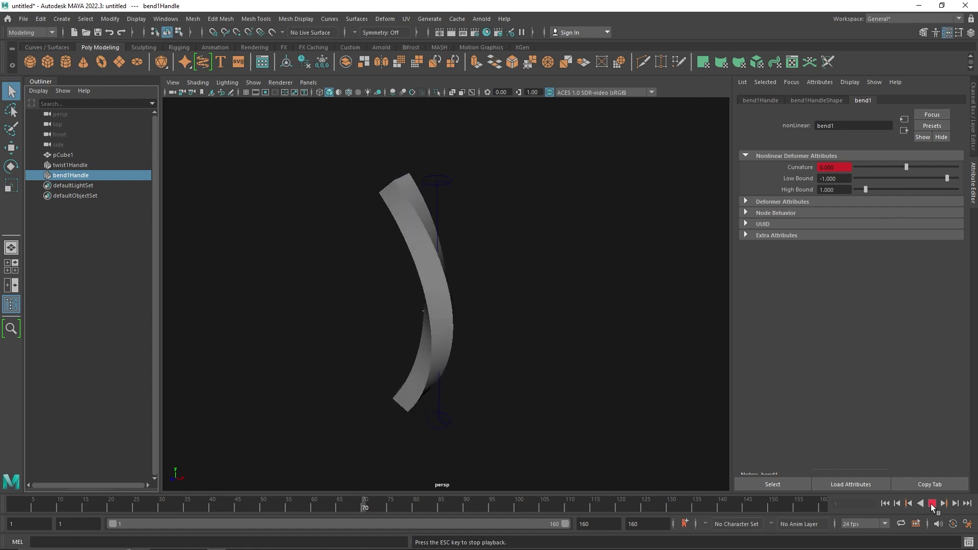
left_click(931, 503)
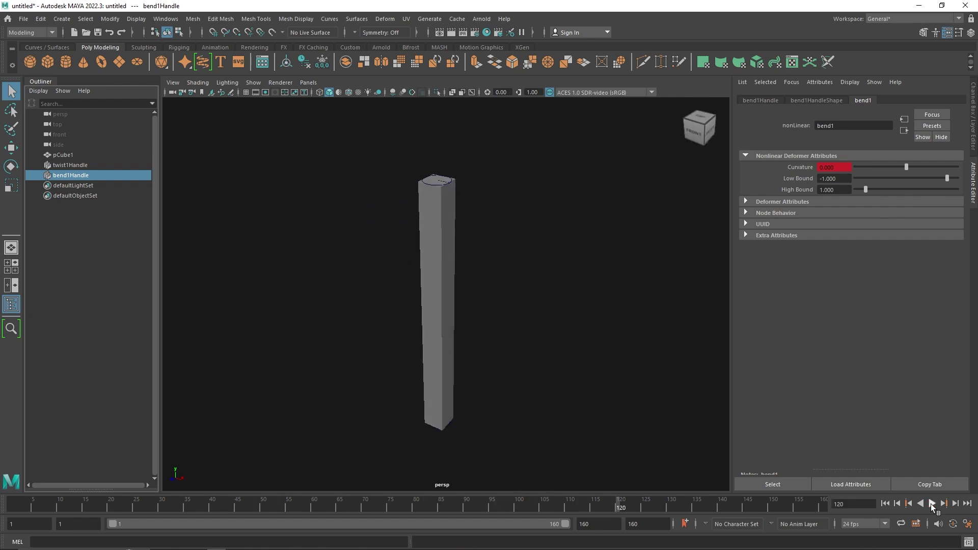
left_click(886, 503)
- Open an enlarged Graph Editor and show the animation curves of both the twist and bend handles
left_click(173, 19)
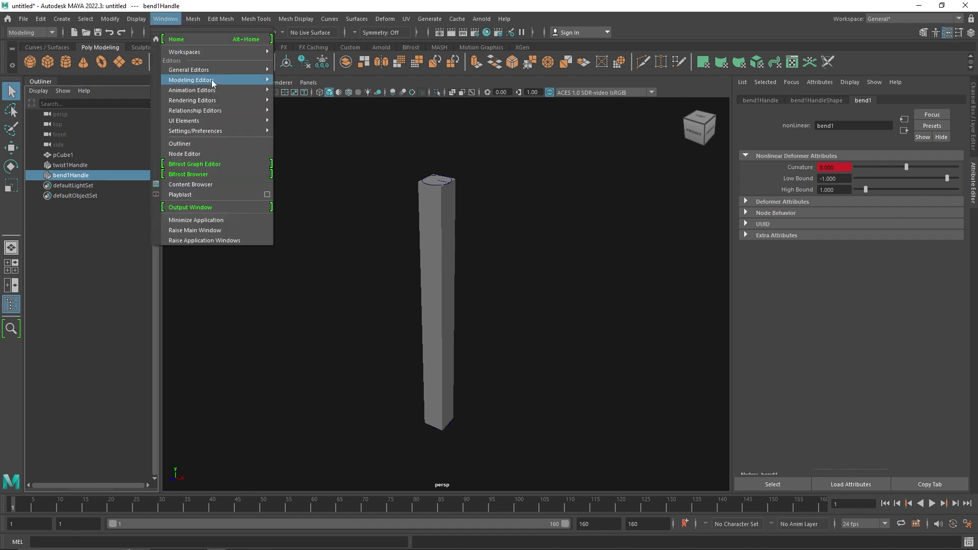
mouse_move(203, 87)
left_click(298, 93)
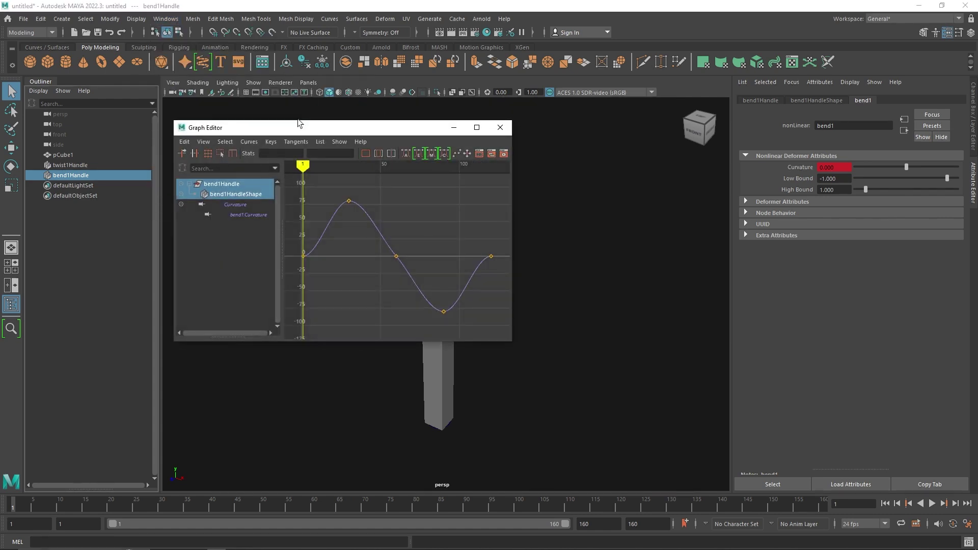
left_click_drag(559, 336, 718, 399)
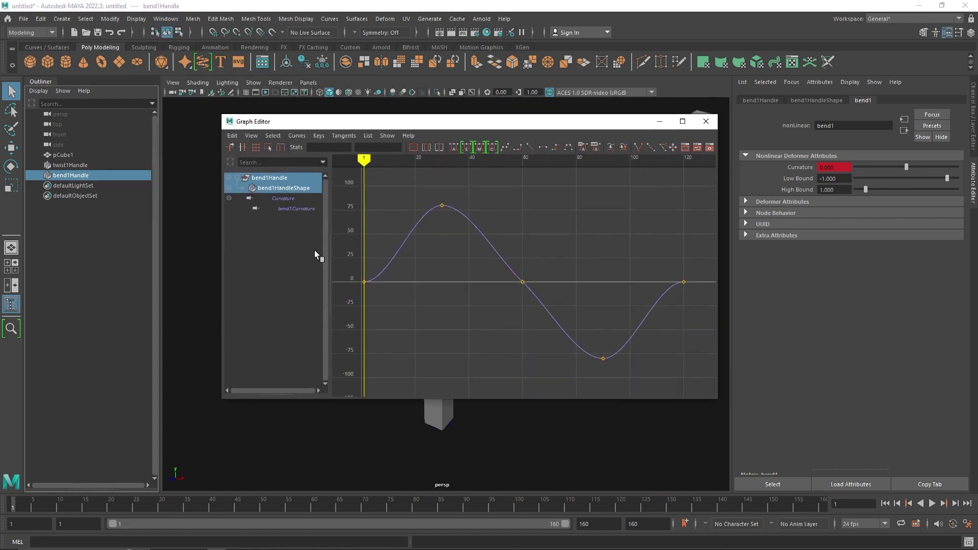
left_click(84, 165)
left_click(85, 175, "ctrl")
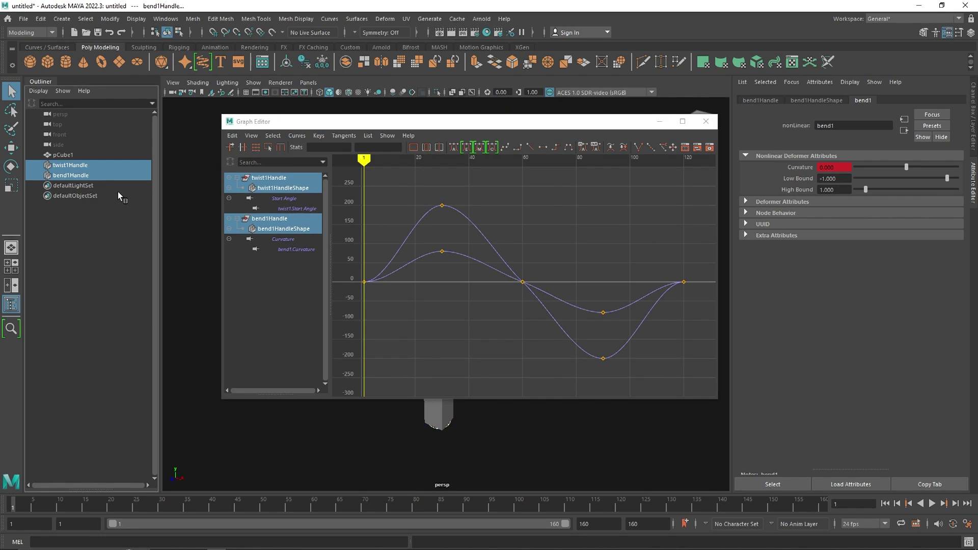
- Change all twist and bend keys to linear tangents and close the Graph Editor
scroll(501, 274, "down", 2)
left_click_drag(669, 207, 385, 356)
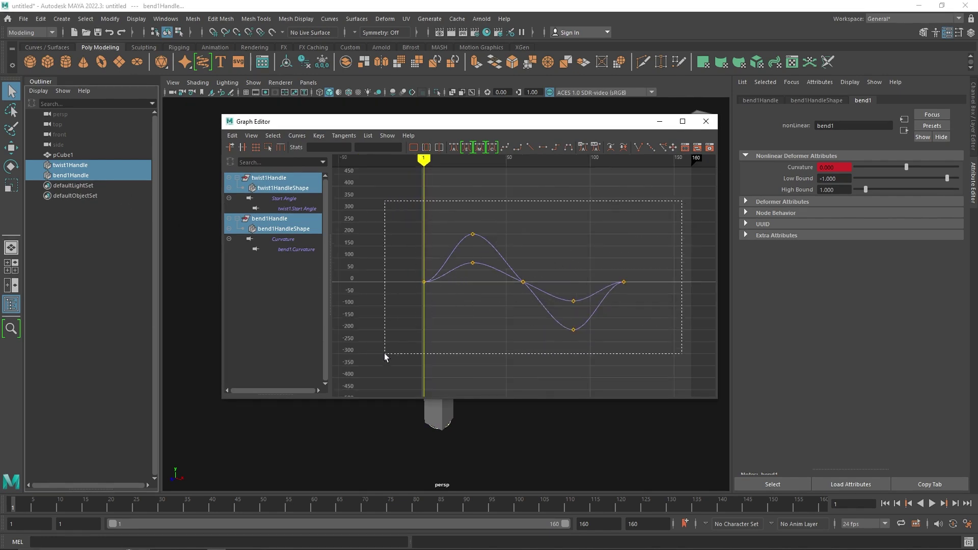
left_click(529, 149)
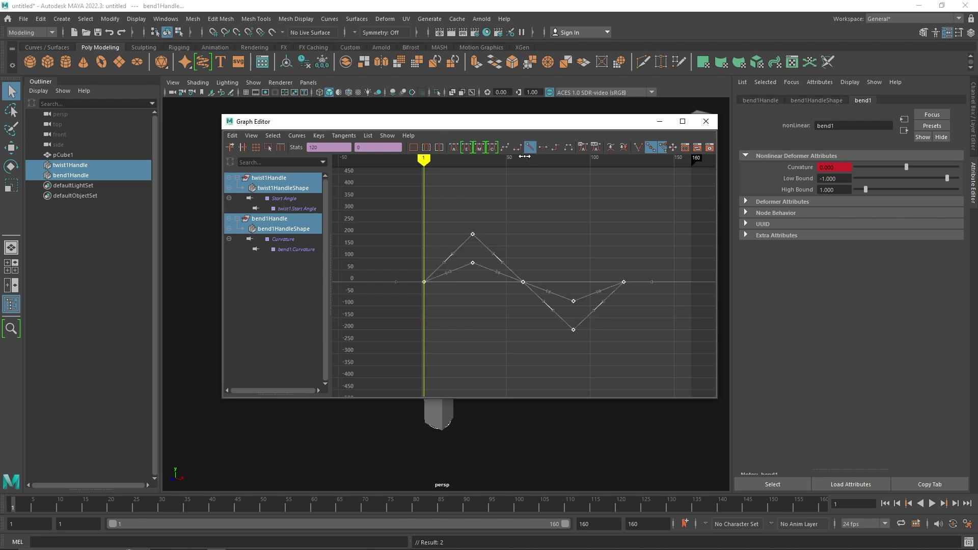
left_click(706, 121)
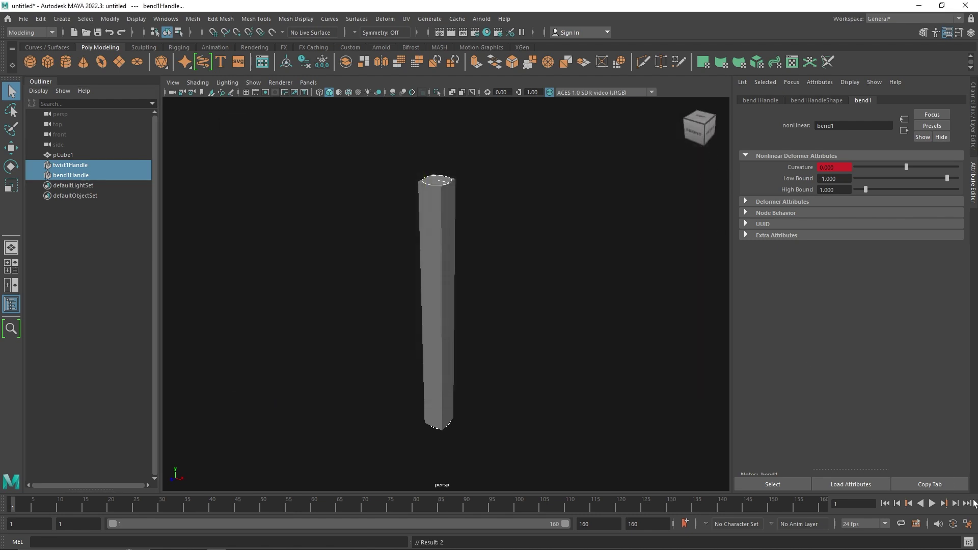
- Play back the animation with the linear tangents and return to the first frame
left_click(931, 503)
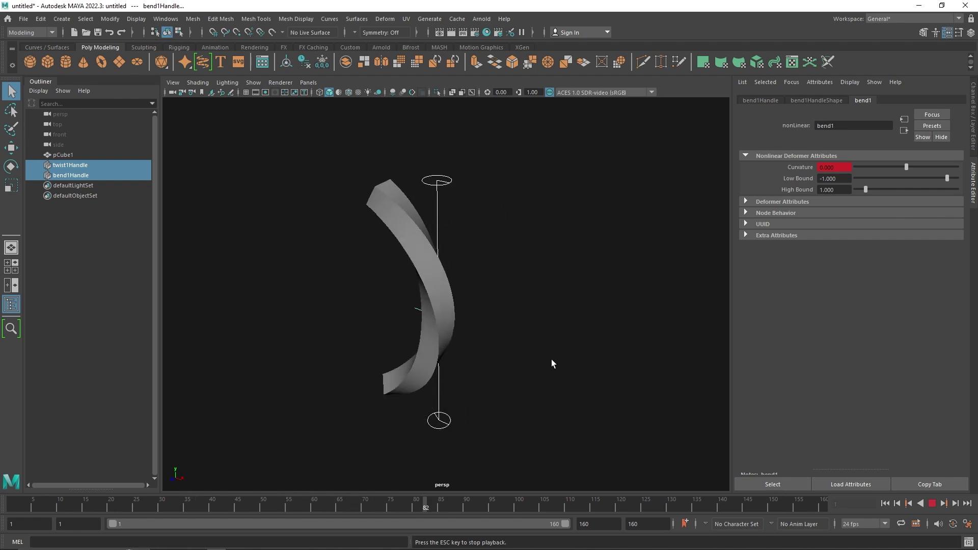
left_click(931, 504)
left_click(884, 503)
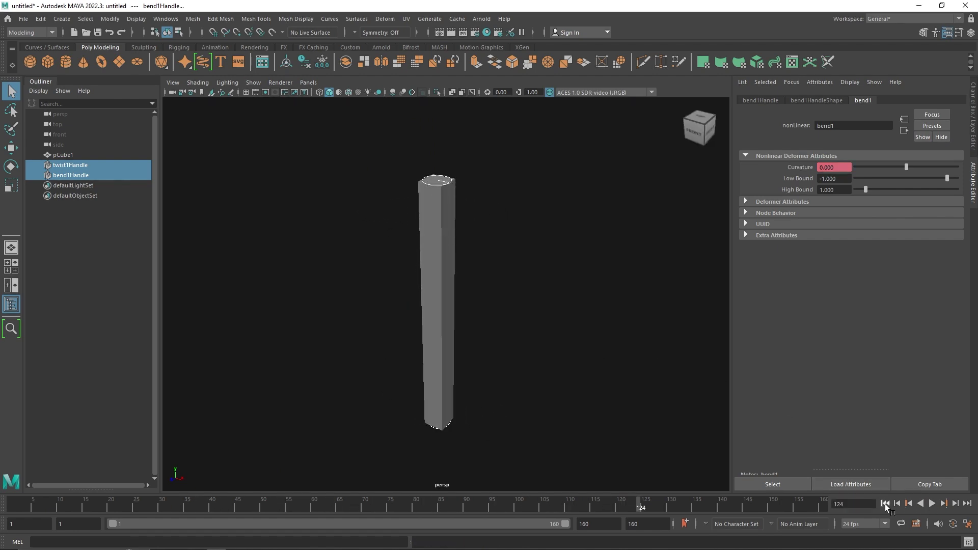
left_click(165, 19)
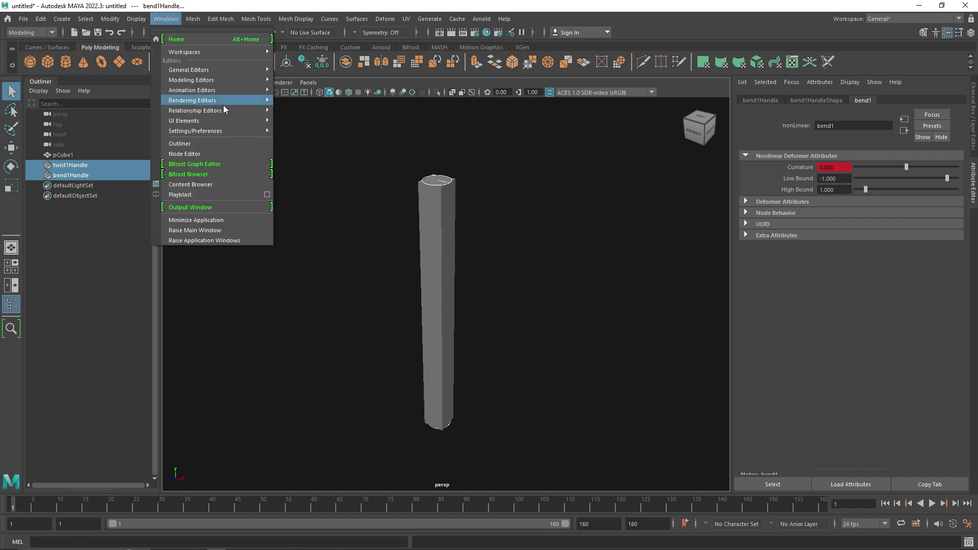
mouse_move(239, 90)
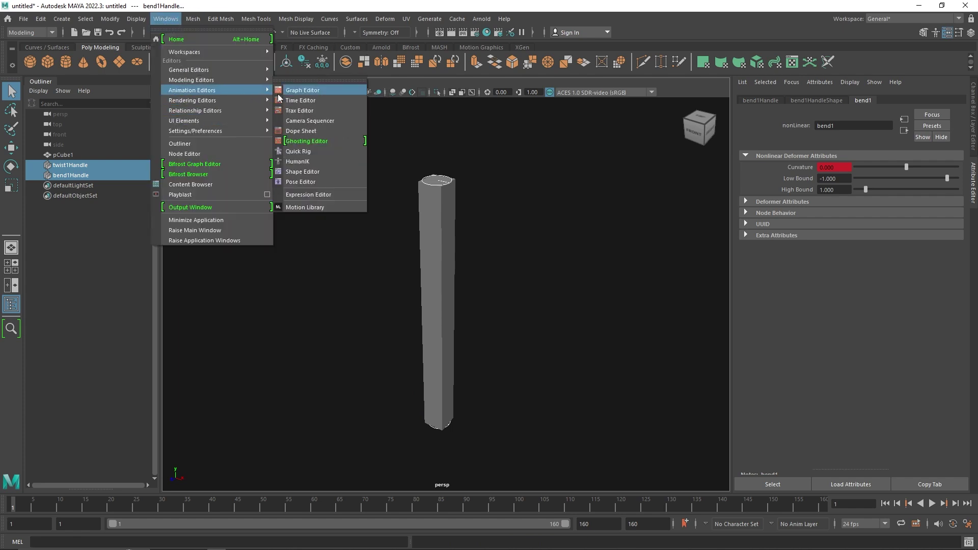
left_click(292, 93)
left_click(803, 120)
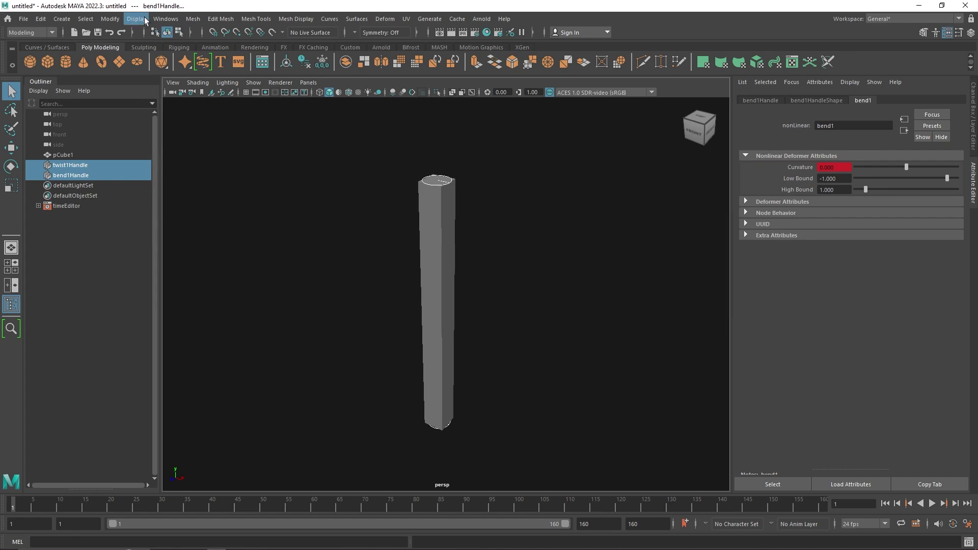
- Reopen the Graph Editor and undo the linear tangent change on the twist and bend keys
left_click(165, 19)
mouse_move(244, 91)
left_click(301, 91)
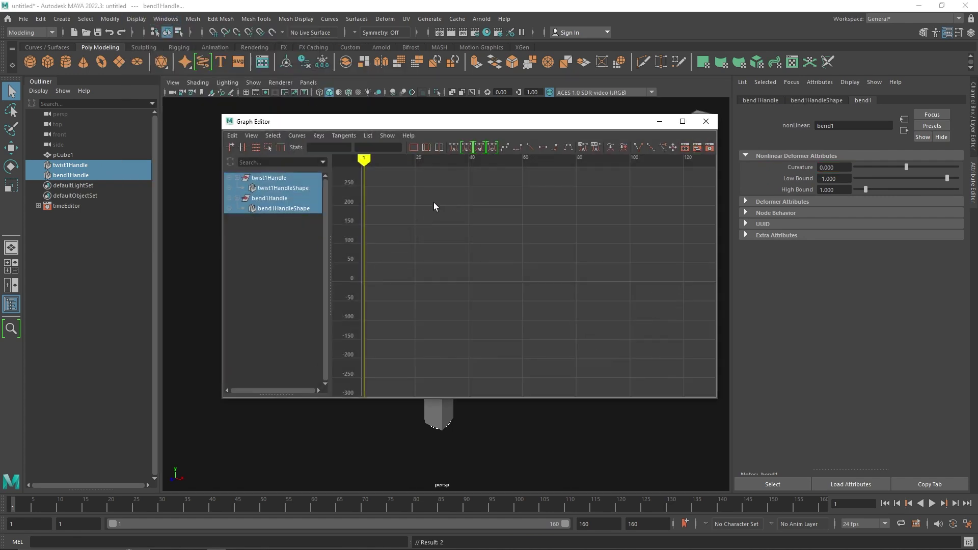
key("ctrl+z")
left_click_drag(665, 126, 736, 205)
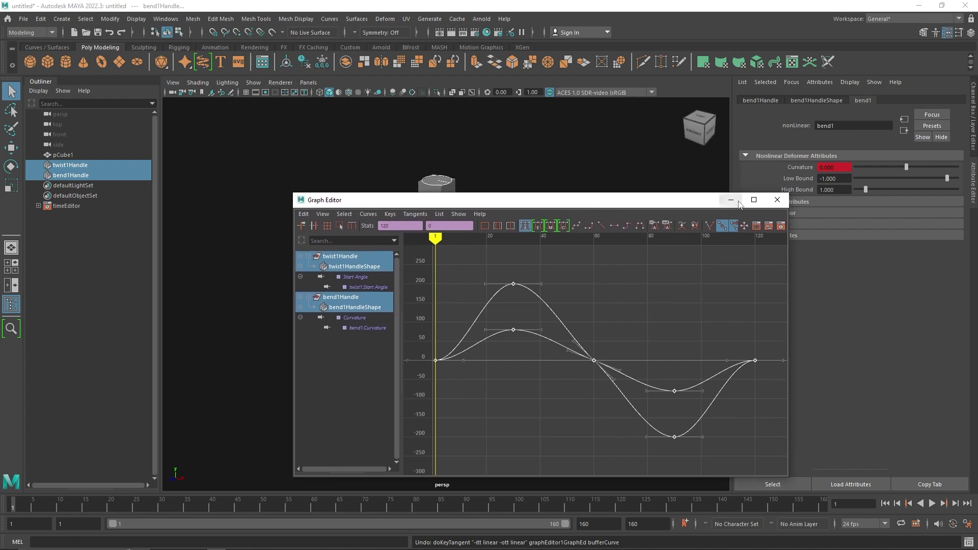
- Minimize the Graph Editor, play back the animation with its smooth curves and return to the first frame
left_click(736, 204)
left_click(932, 503)
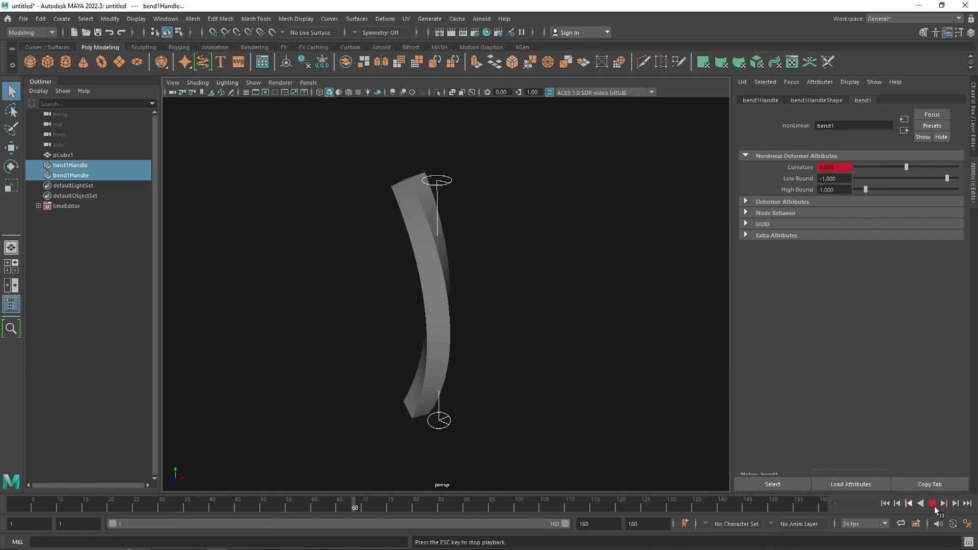
left_click(885, 504)
- Clear the selection and delete the timeEditor node from the scene
left_click(461, 251)
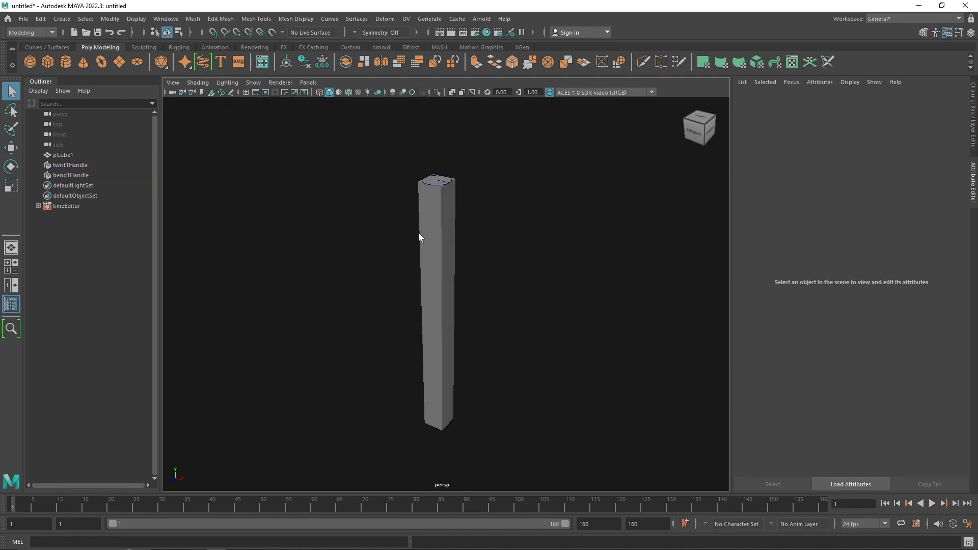
left_click(91, 206)
key("Delete")
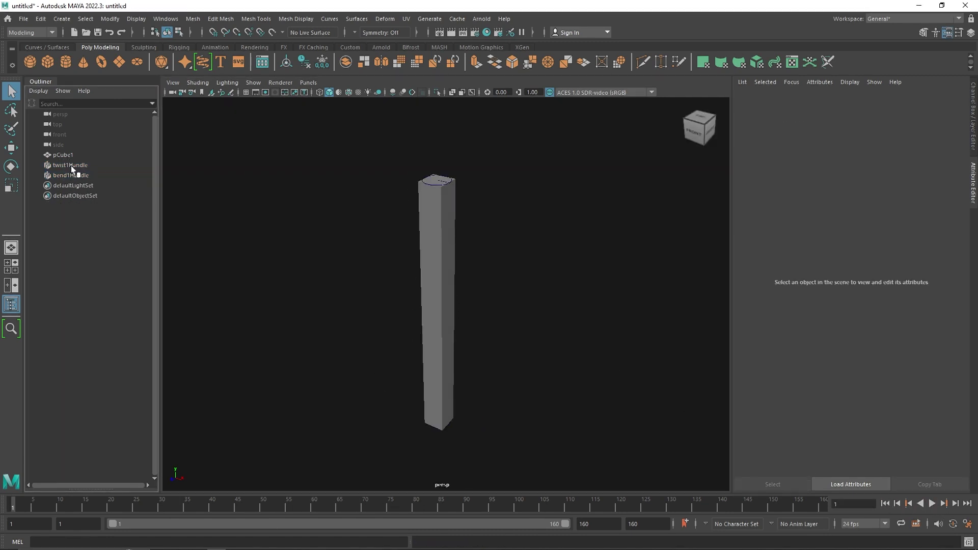
- Rename the column object pCube1 as The_CUBE
left_click(63, 155)
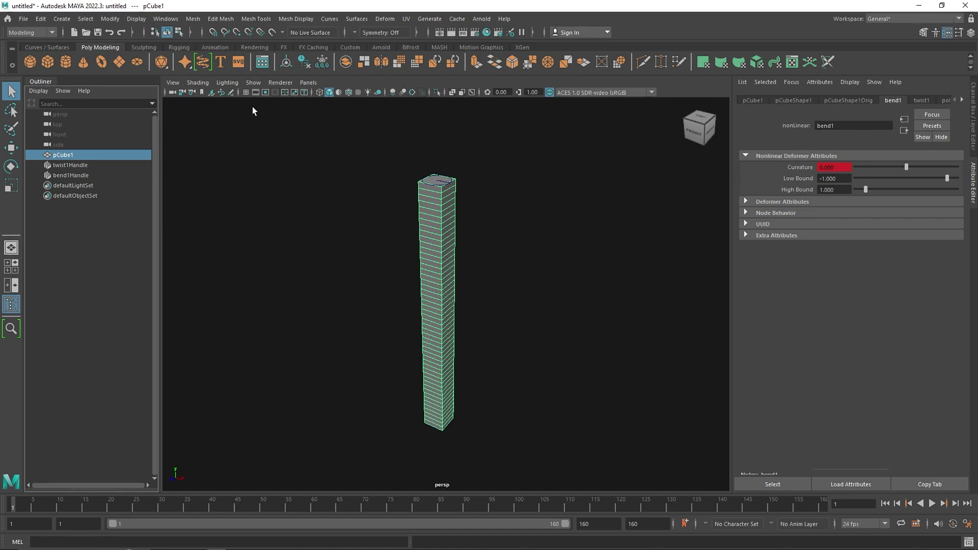
double_click(76, 156)
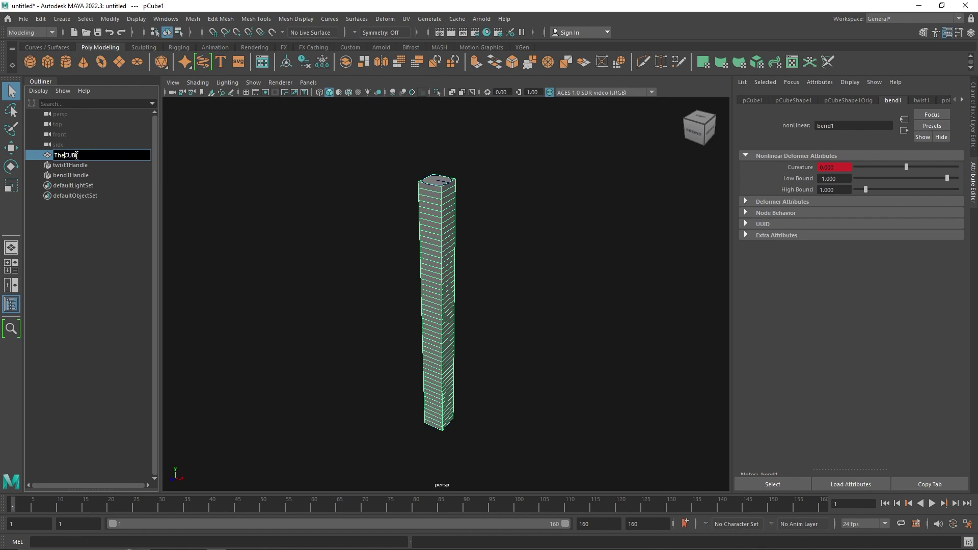
key("Return")
- Create a MASH network from The_CUBE
left_click(66, 155)
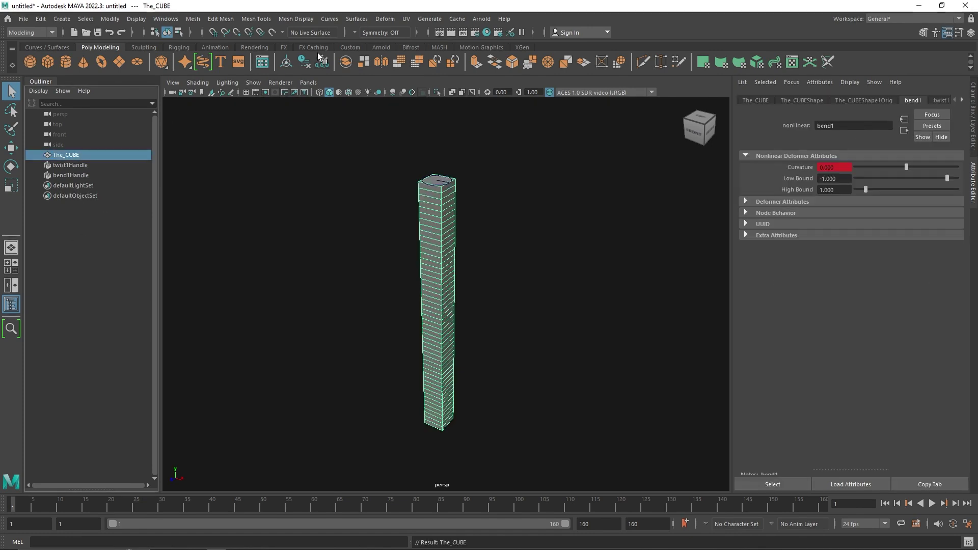
left_click(439, 47)
left_click(30, 62)
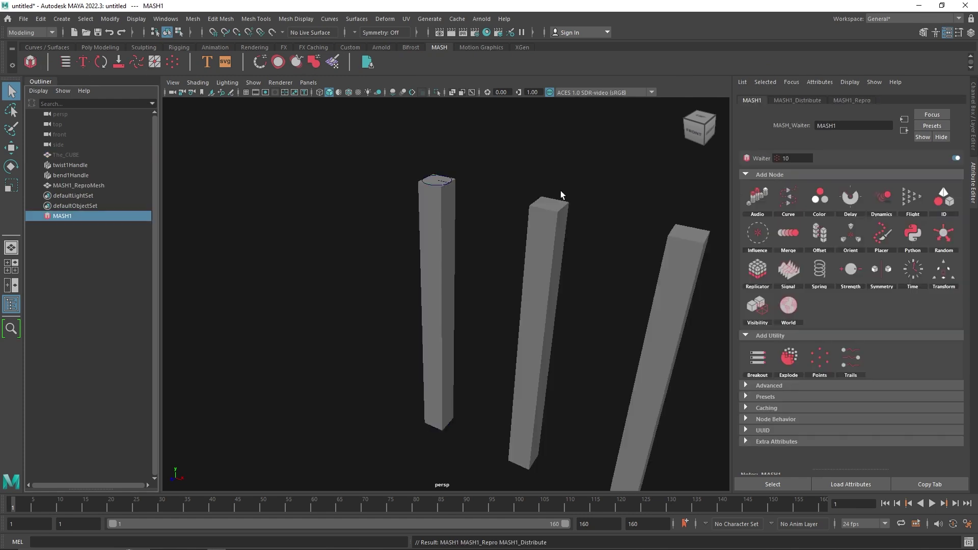
- Set the MASH network's distribution type to Grid and play back the animation of the copies
left_click(797, 100)
key("f")
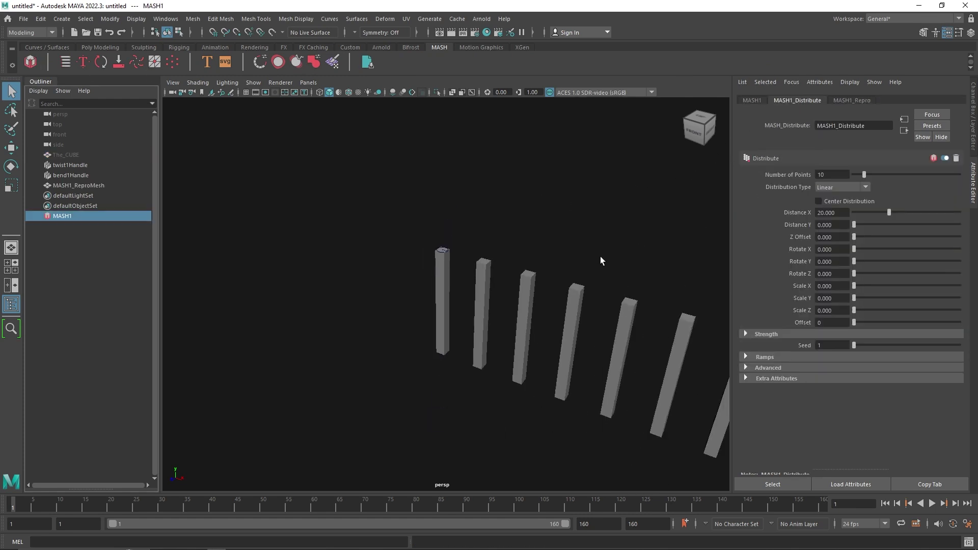
left_click(841, 188)
left_click(835, 248)
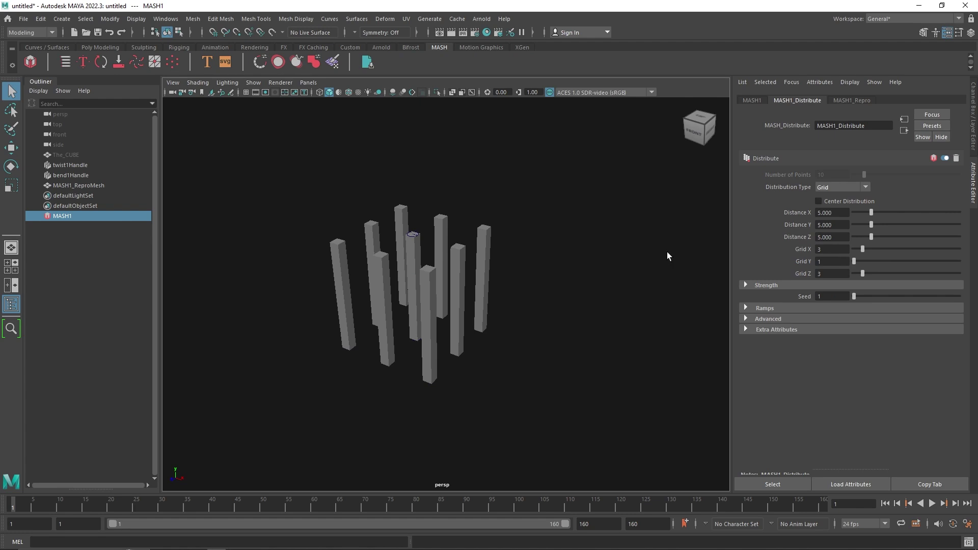
key("f")
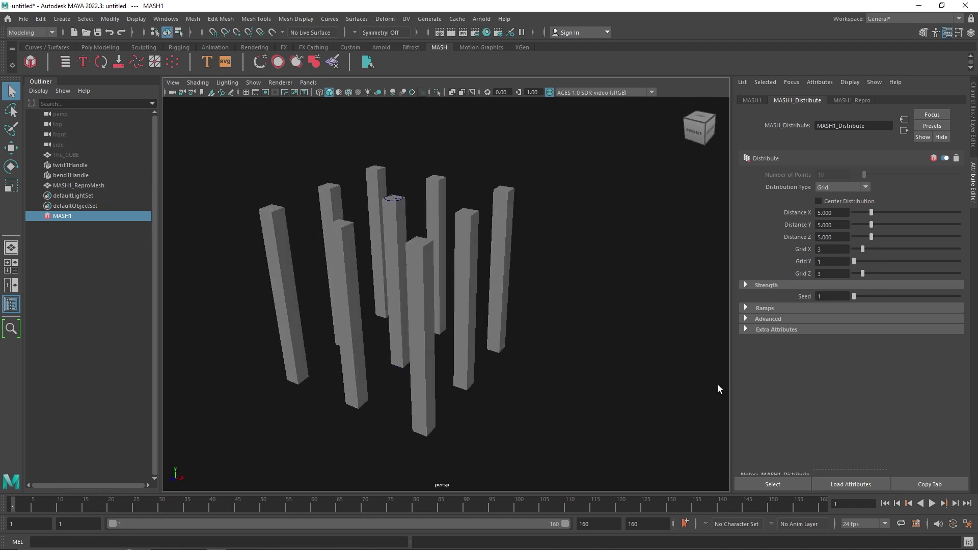
left_click(932, 504)
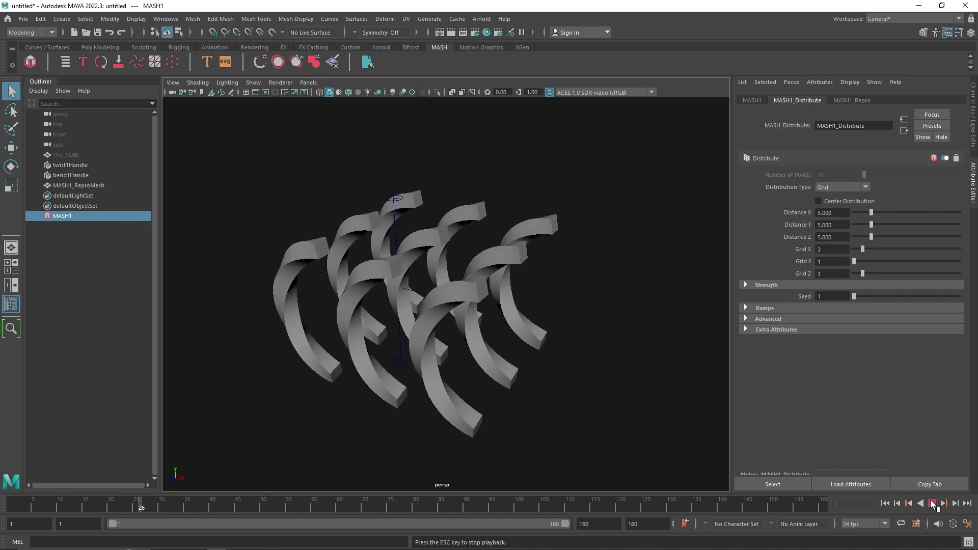
left_click(932, 503)
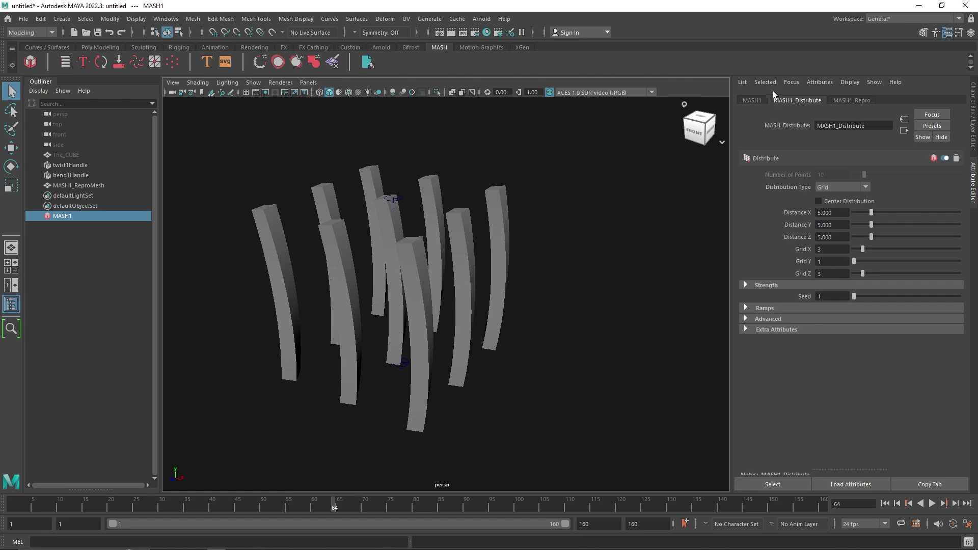
- Add a Time node to the MASH network and set its animation start to 15 and animation end to 120
left_click(752, 98)
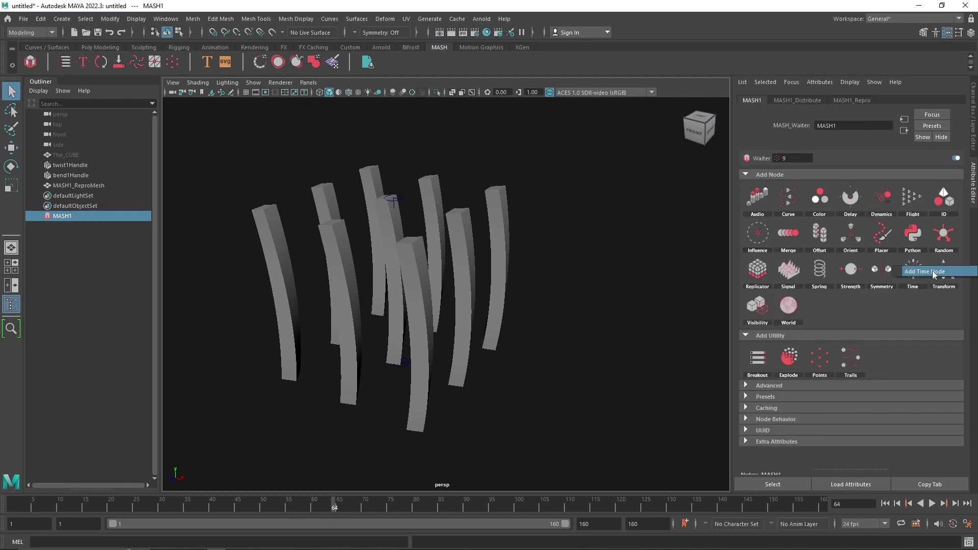
left_click(954, 277)
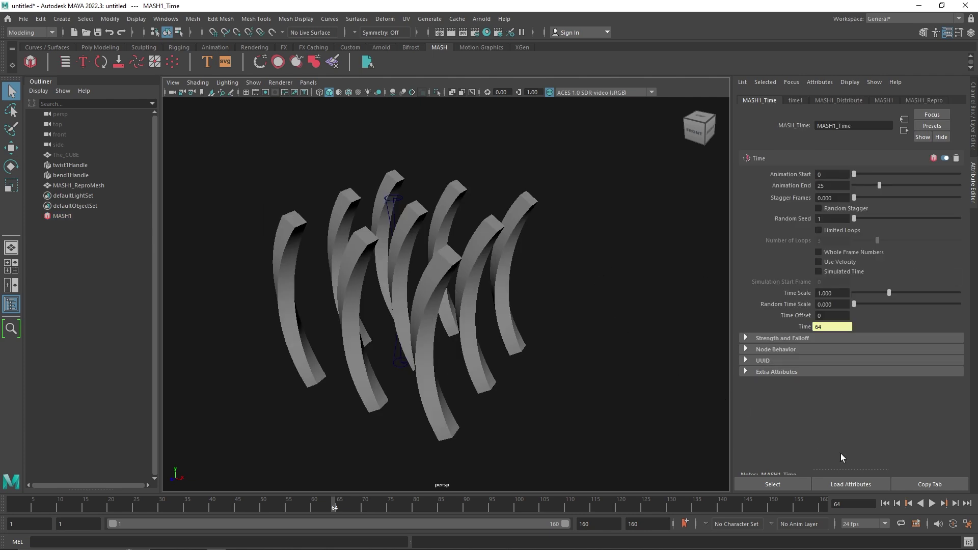
left_click(885, 504)
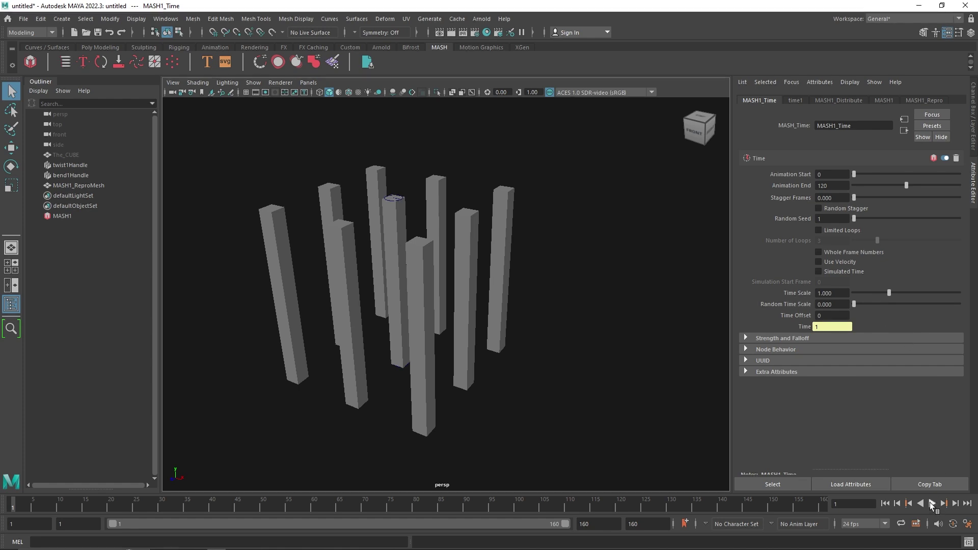
left_click(931, 504)
mouse_move(854, 173)
left_mouse_down()
mouse_move(885, 174)
mouse_move(869, 174)
left_mouse_up()
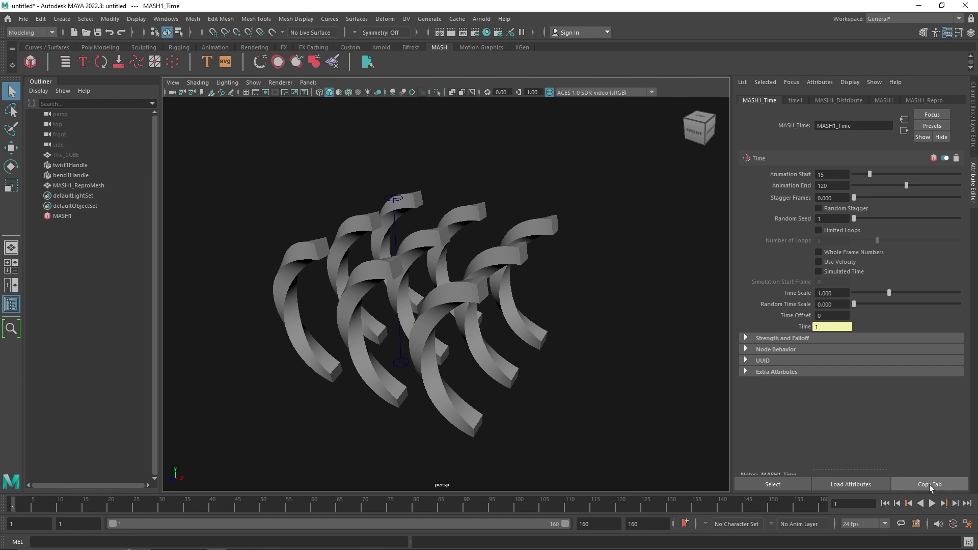
- Play back the copies with the new animation range, check the Stagger Frames setting and return to the first frame
left_click(932, 503)
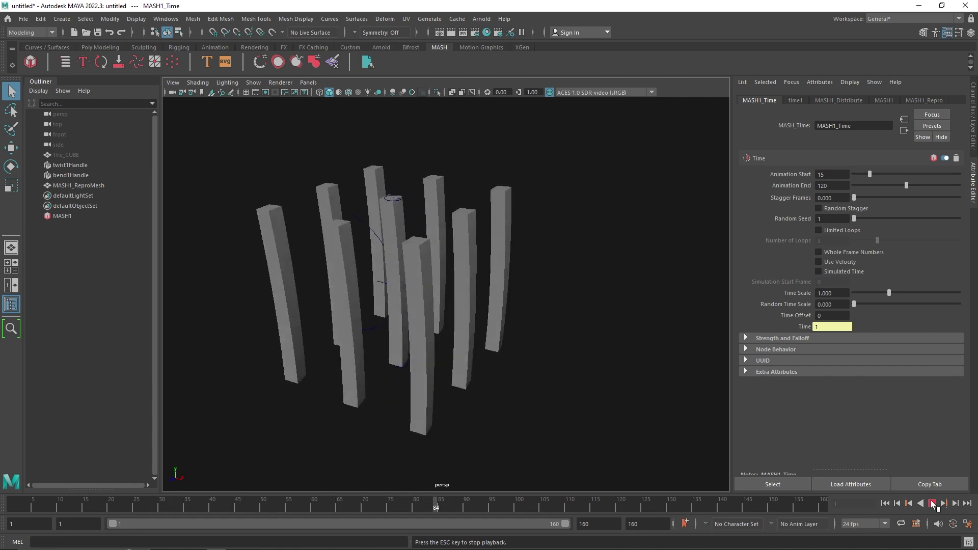
left_click(932, 504)
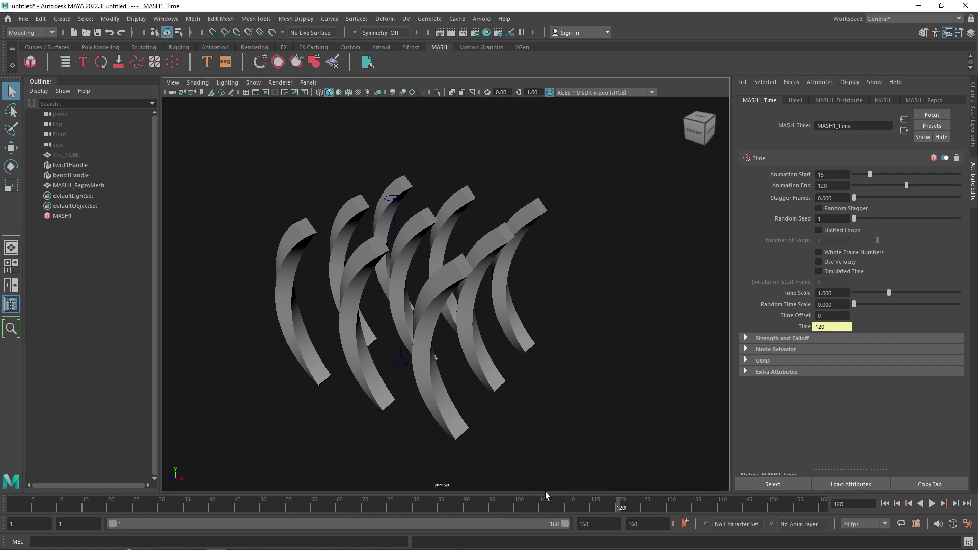
left_click(932, 504)
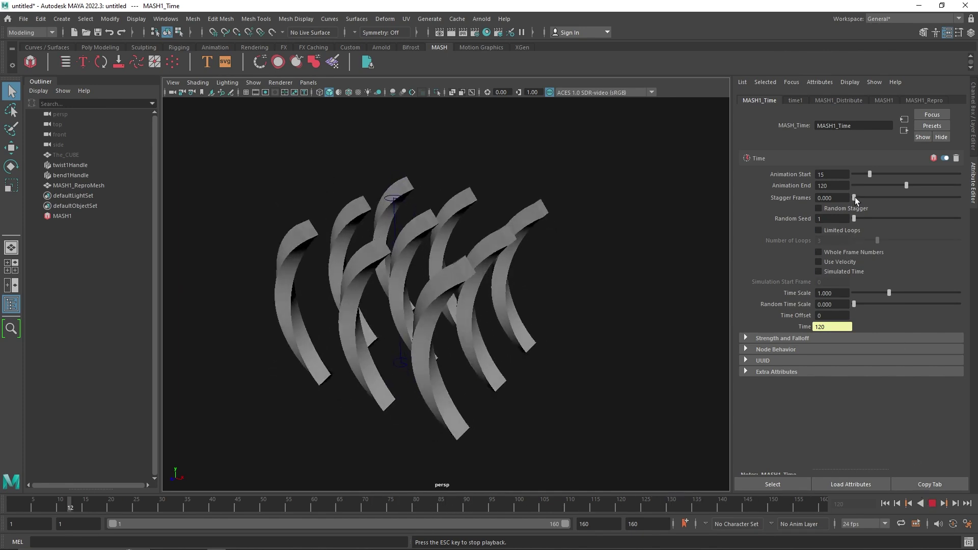
left_click_drag(854, 197, 854, 199)
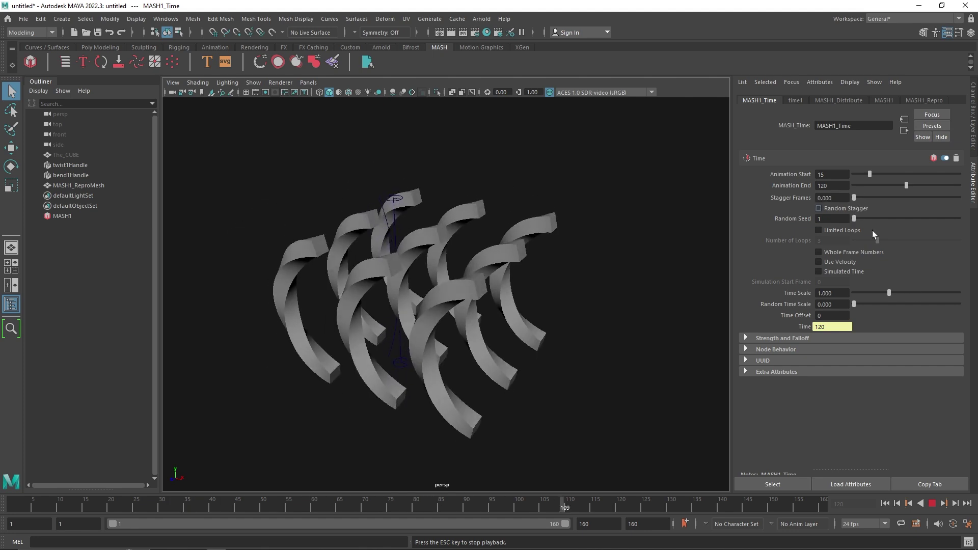
left_click(932, 503)
left_click(886, 503)
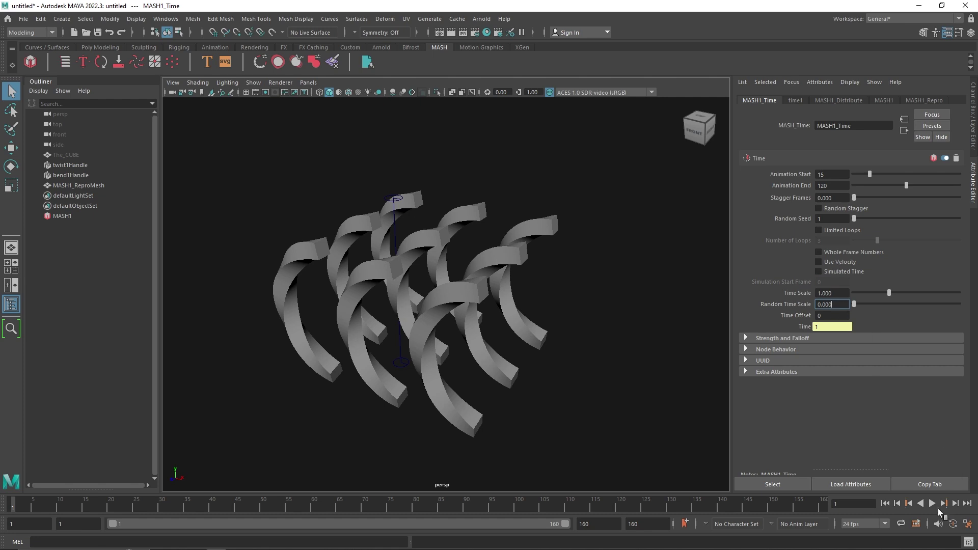
- Try Use Velocity, Simulated Time and Whole Frame Numbers on the Time node during playback, switching each one off again
key("alt+v")
left_click(849, 263)
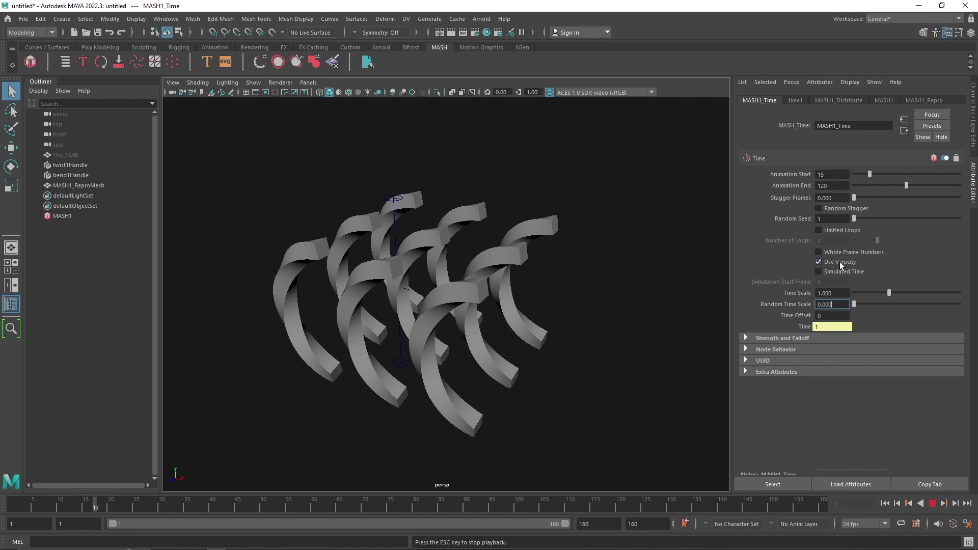
left_click(839, 261)
left_click(839, 273)
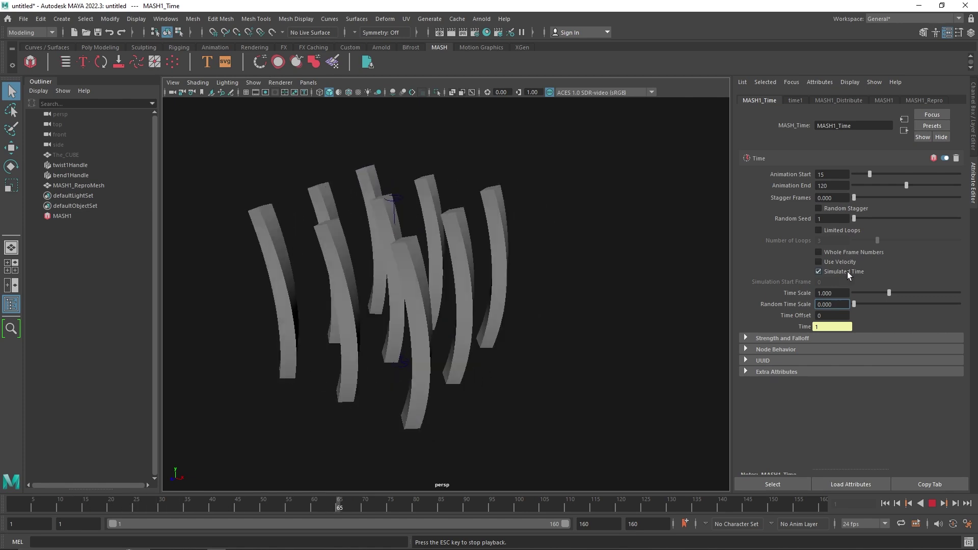
left_click(848, 270)
left_click(851, 251)
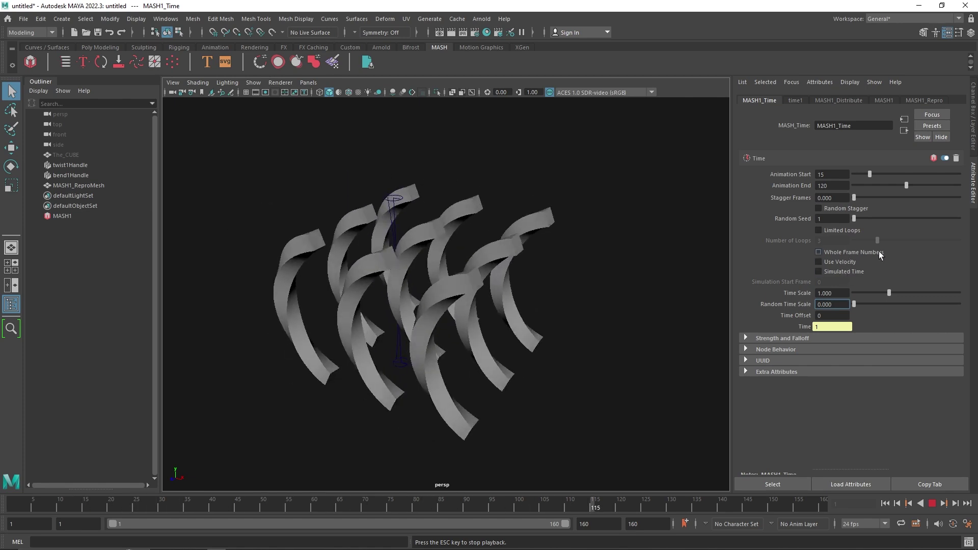
left_click(879, 252)
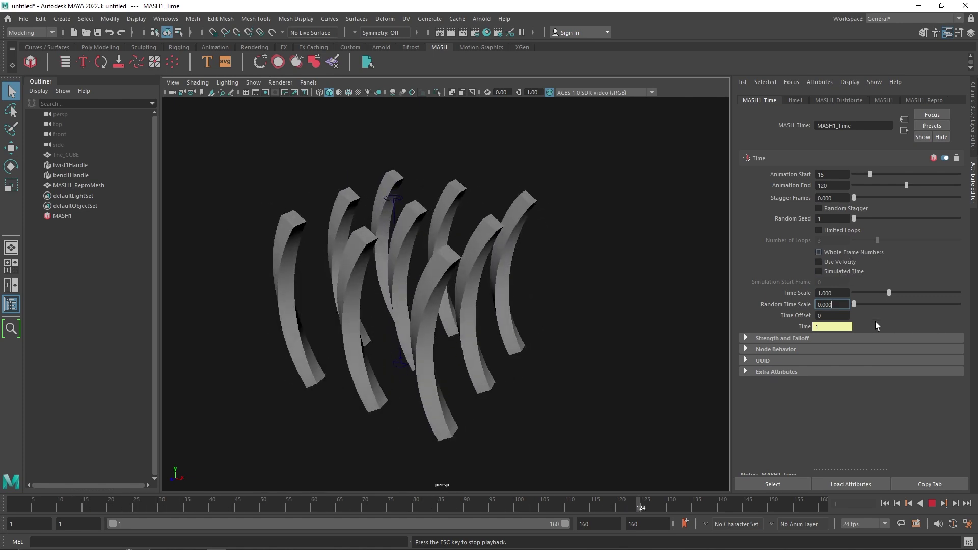
- Set the Time node's Time Scale to about 0.307 and its Random Time Scale to about 0.878
double_click(829, 293)
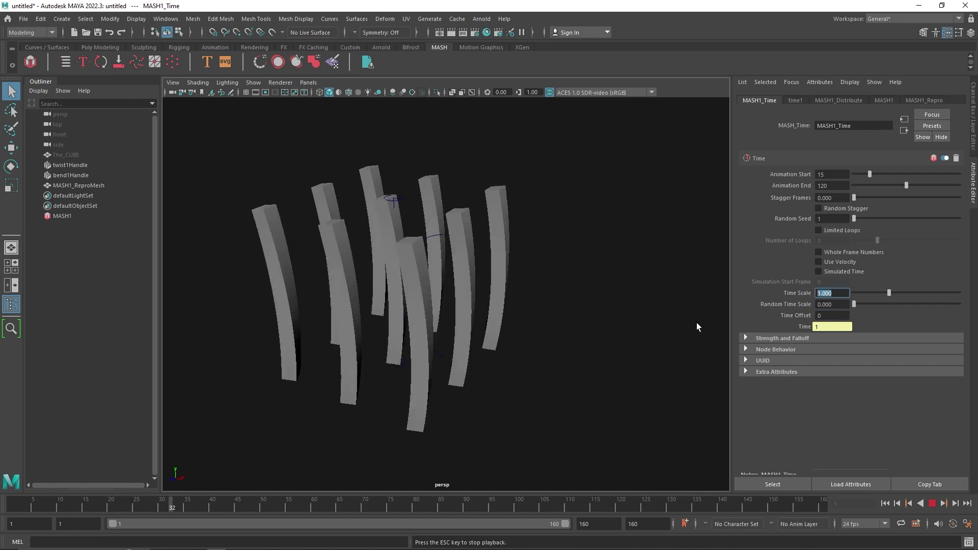
left_click_drag(854, 304, 878, 301)
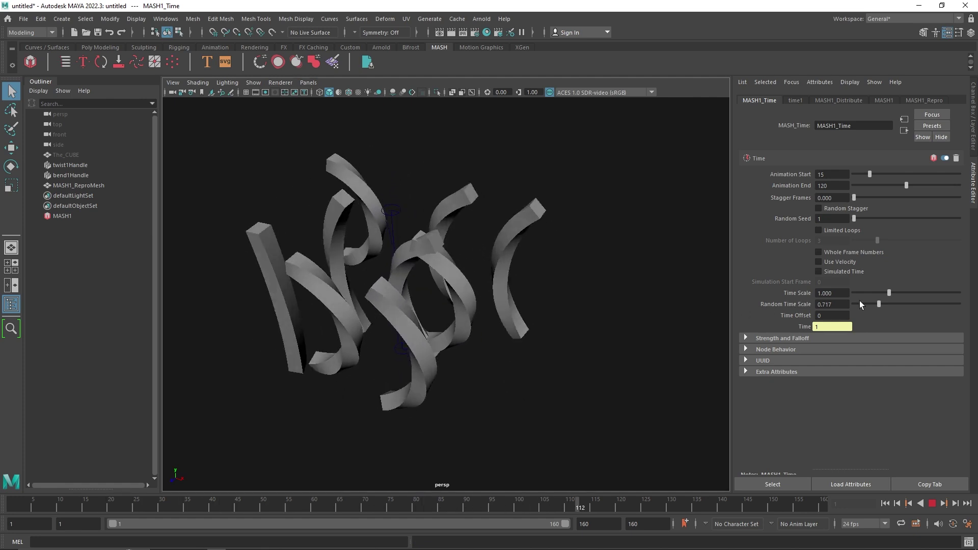
mouse_move(879, 304)
left_mouse_down()
mouse_move(918, 302)
mouse_move(864, 293)
left_mouse_up()
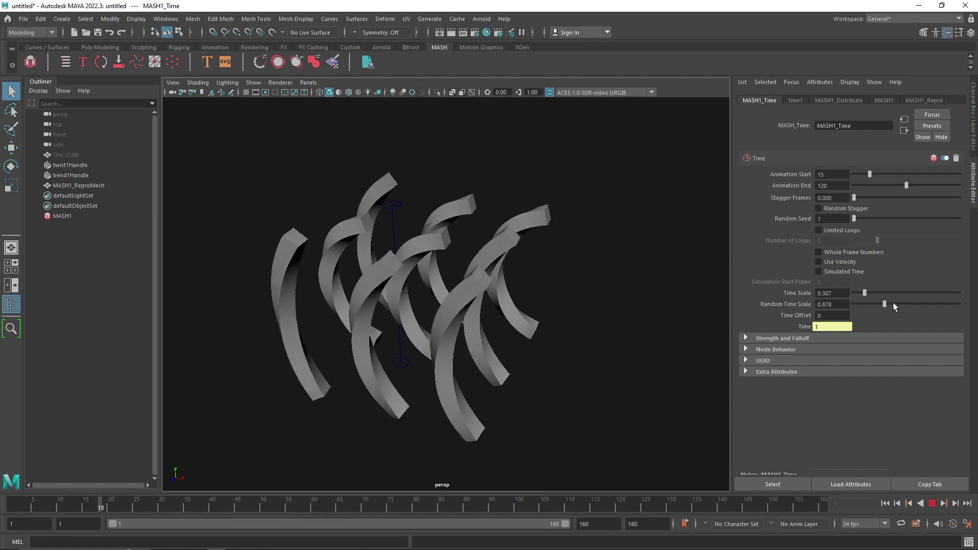
- Enlarge the MASH distribution grid to 5 copies in X and 5 in Z
left_click(843, 100)
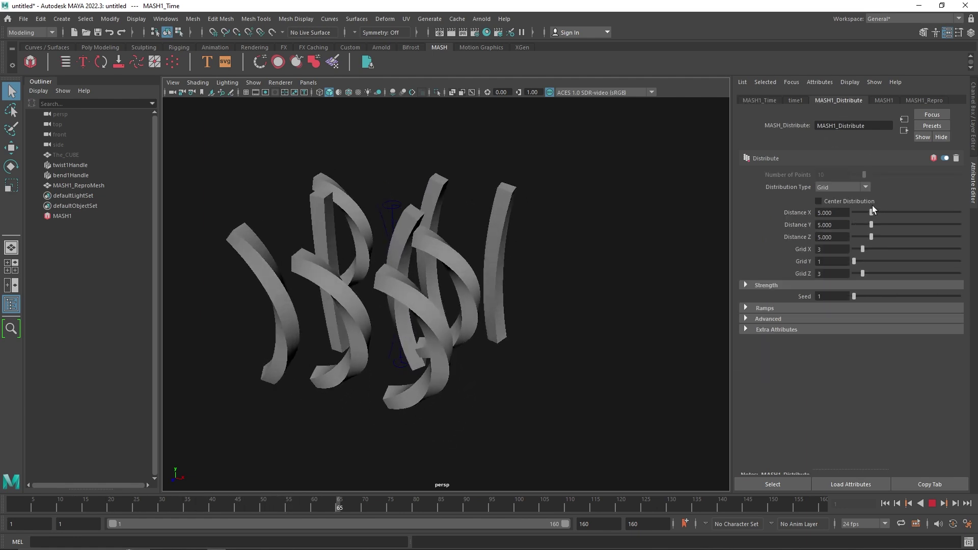
left_click(870, 249)
left_click(871, 273)
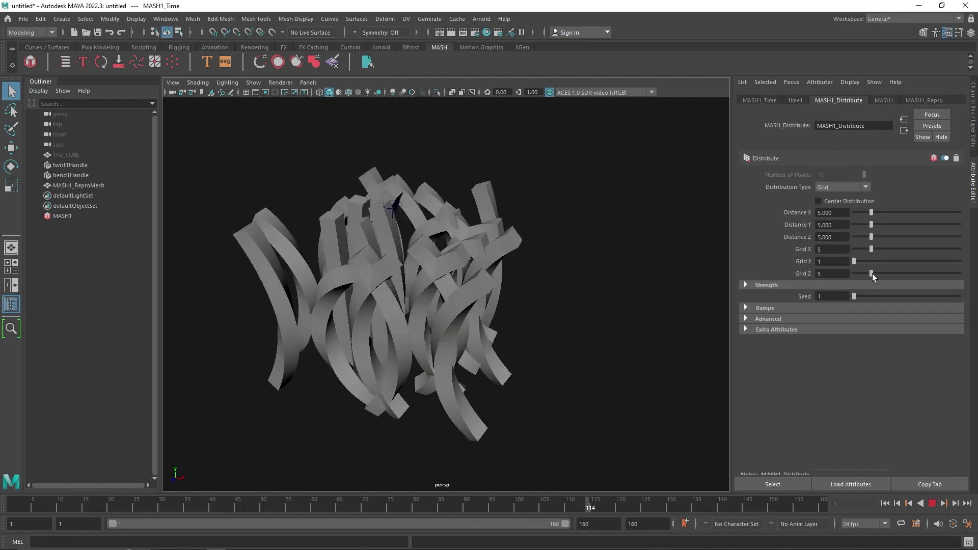
left_click(758, 99)
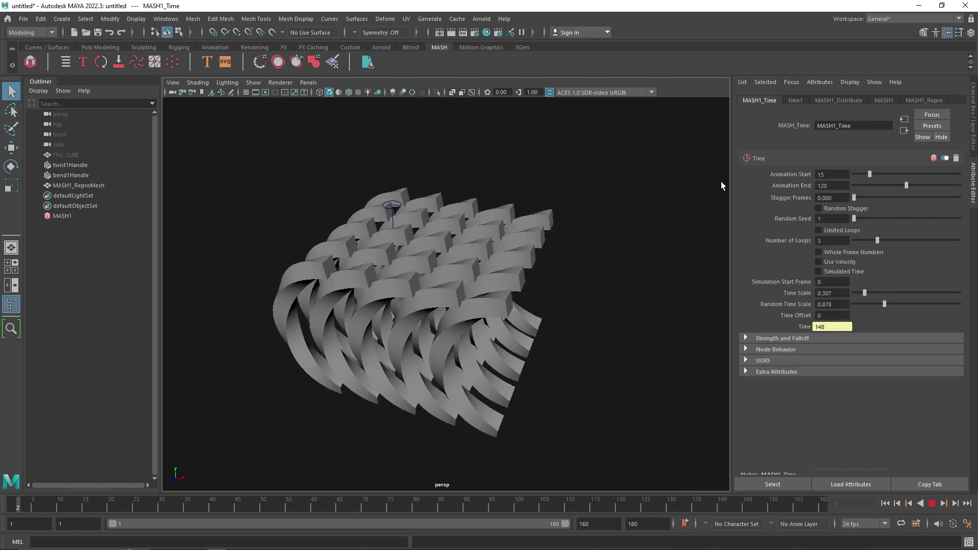
- Spread the grid copies apart with a Distance X of about 15.22 and a Distance Z of about 16.24
left_click(840, 101)
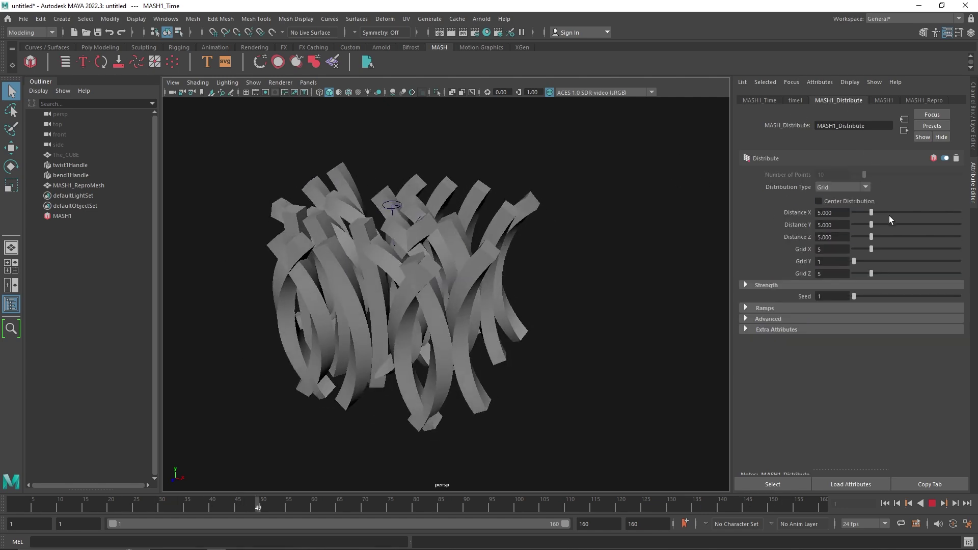
left_click_drag(885, 215, 907, 216)
left_click_drag(906, 239, 910, 236)
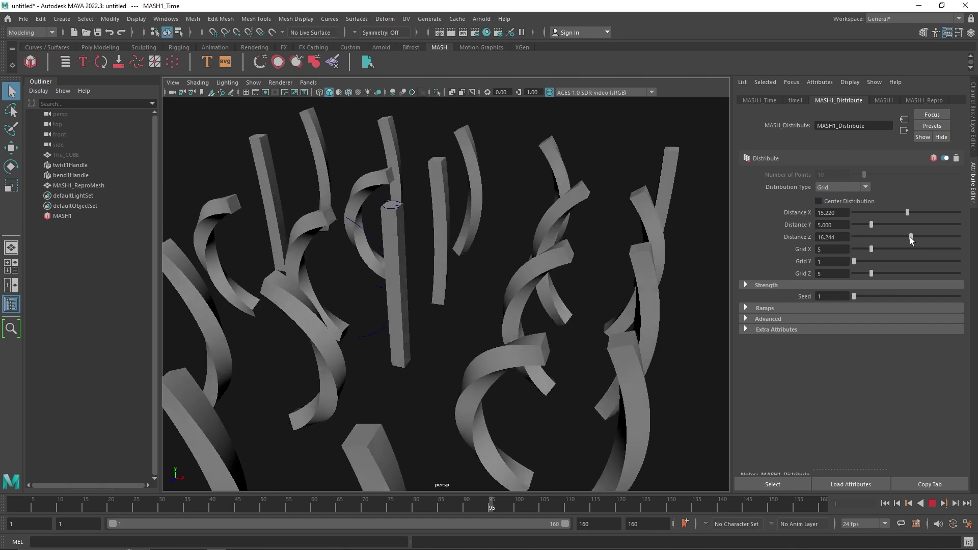
scroll(459, 255, "down", 5)
left_click_drag(465, 258, 484, 260, "alt")
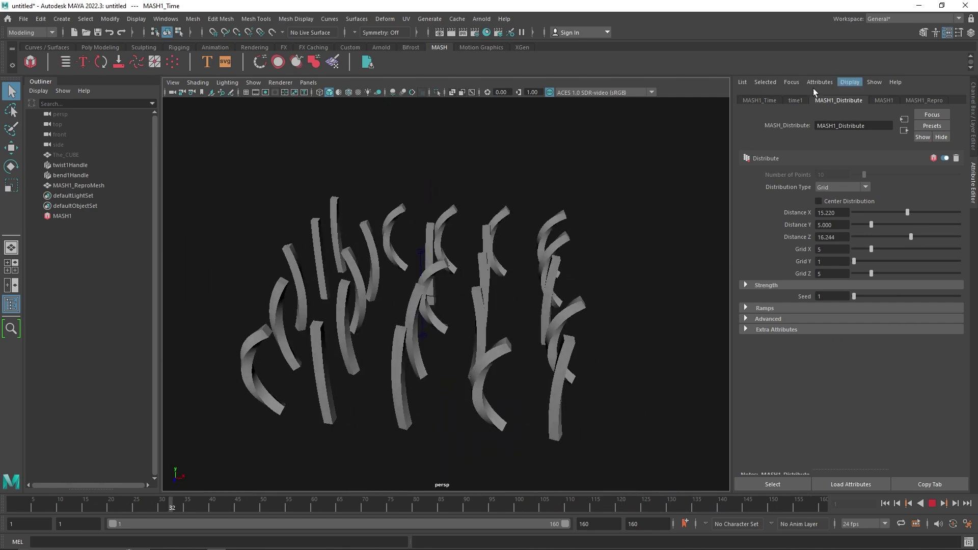
- Set the Time node's Animation End to 240, Time Scale to about 1.785, Random Time Scale to about 1.171 and Random Seed to 13
left_click(759, 99)
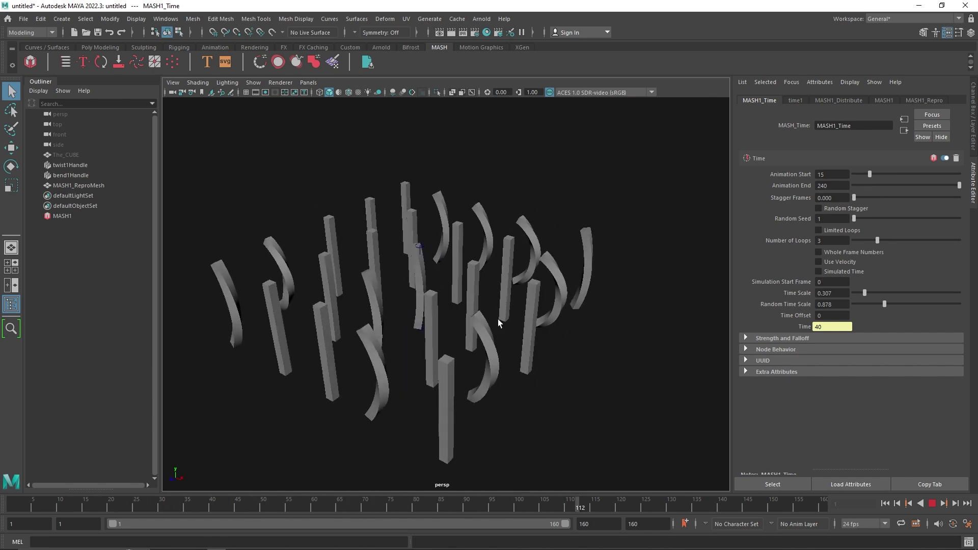
left_click_drag(884, 304, 962, 304)
left_click_drag(888, 293, 915, 300)
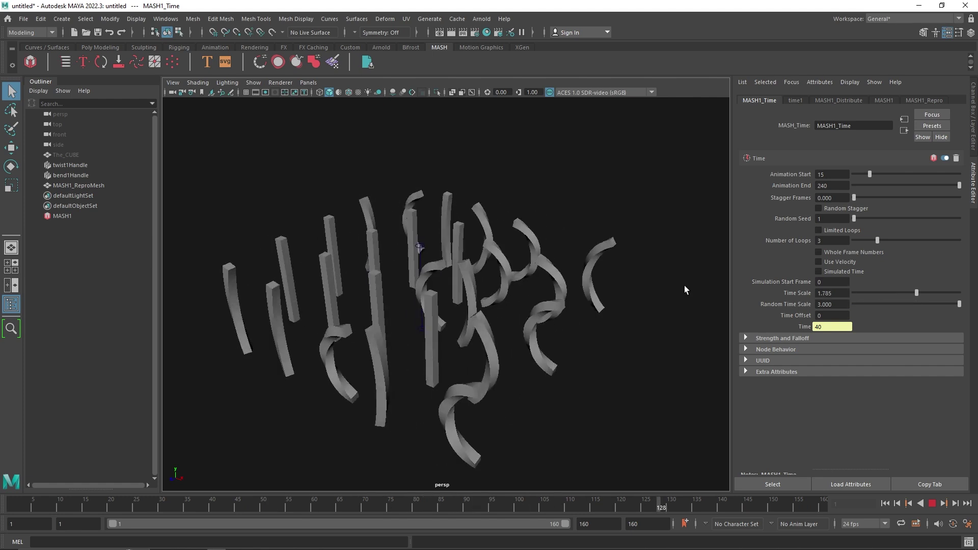
left_click_drag(959, 304, 893, 305)
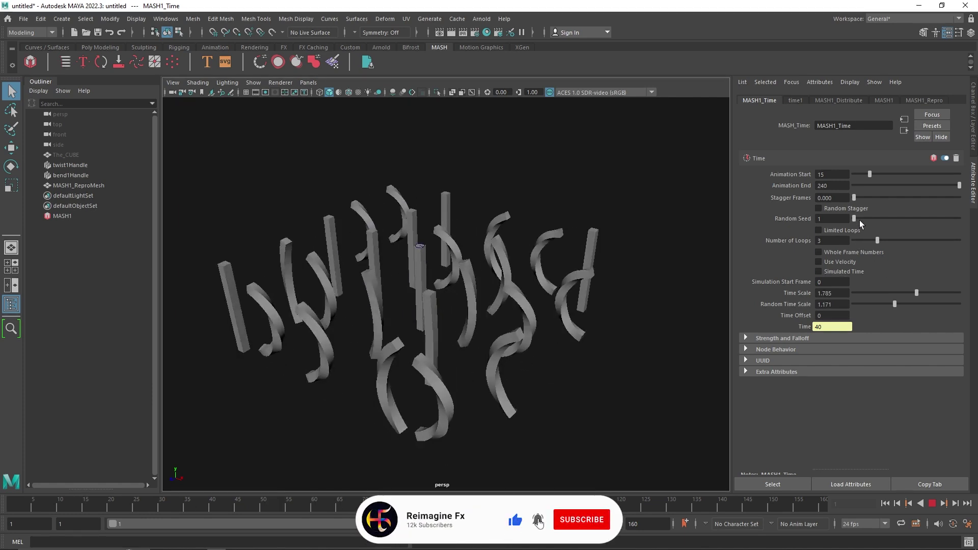
left_click_drag(856, 219, 867, 219)
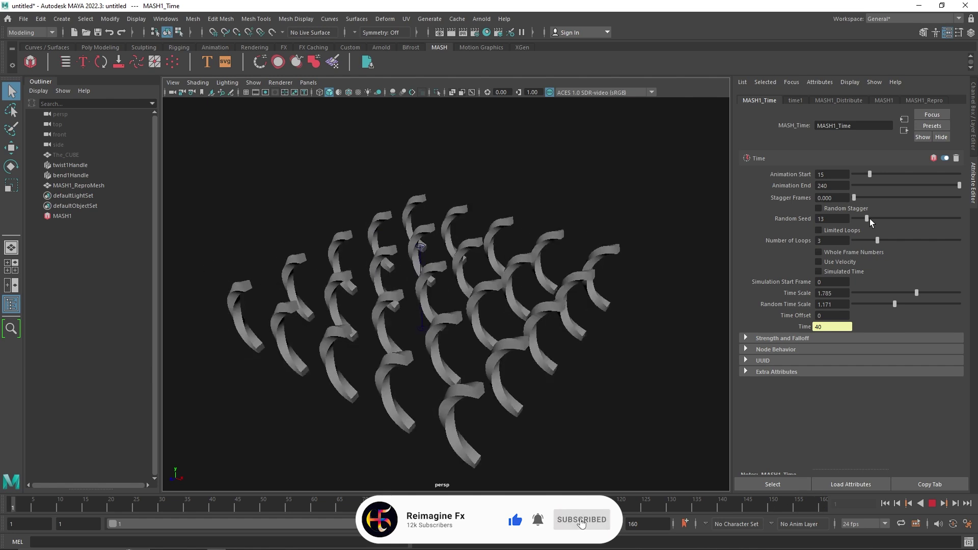
- Set the Time node's Random Seed to 20 and expand its strength and falloff settings
left_click(873, 218)
left_click(815, 339)
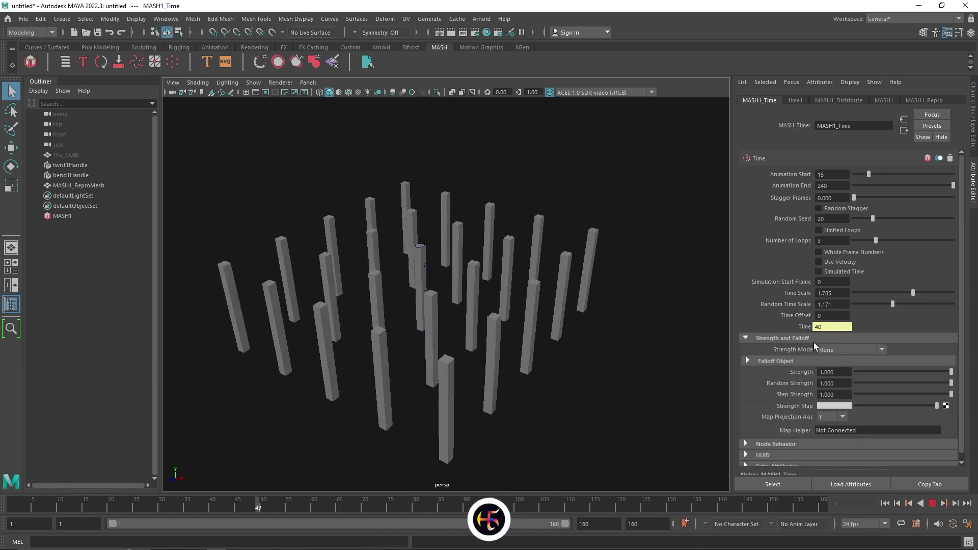
- Try the Animation Frame strength mode on the Time node and return the mode to None
left_click(847, 344)
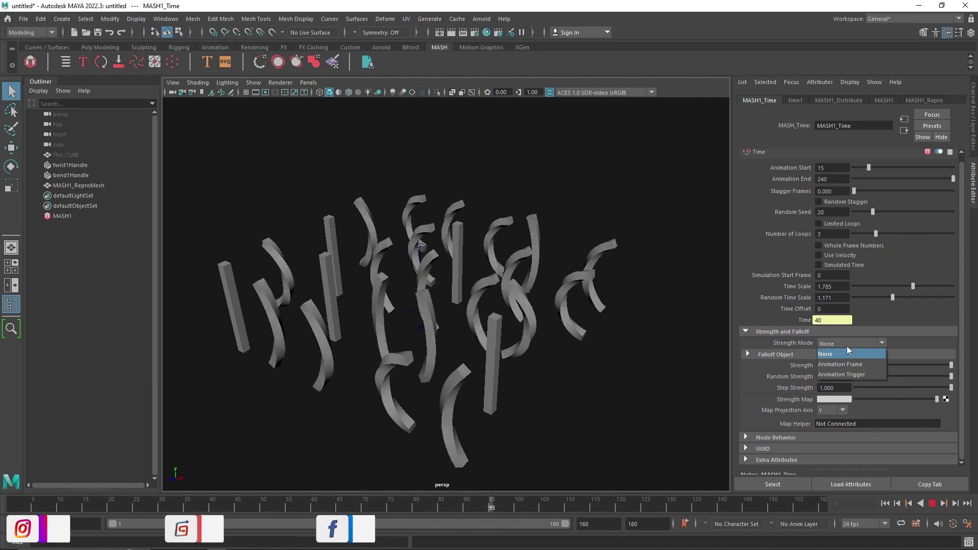
left_click(848, 362)
left_click(859, 344)
left_click(856, 369)
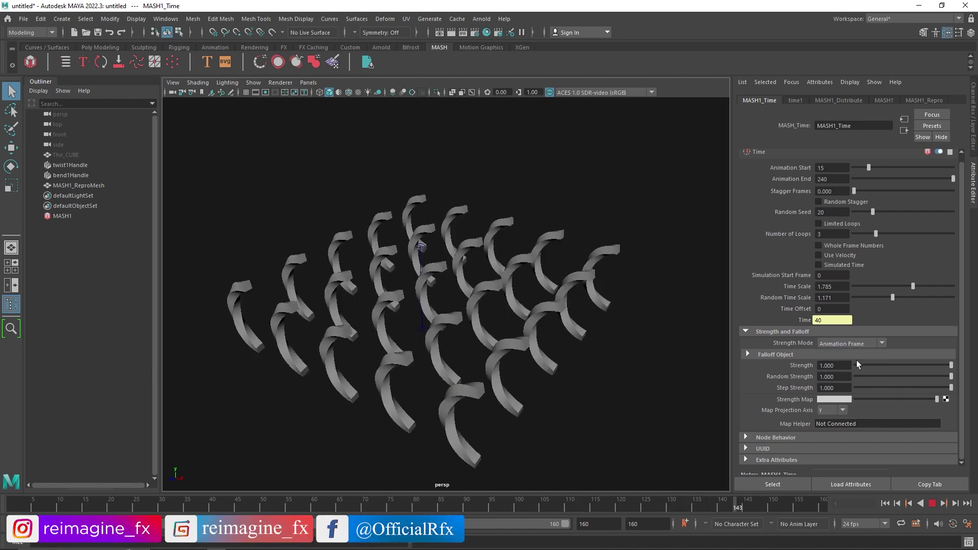
left_click(854, 344)
left_click(855, 353)
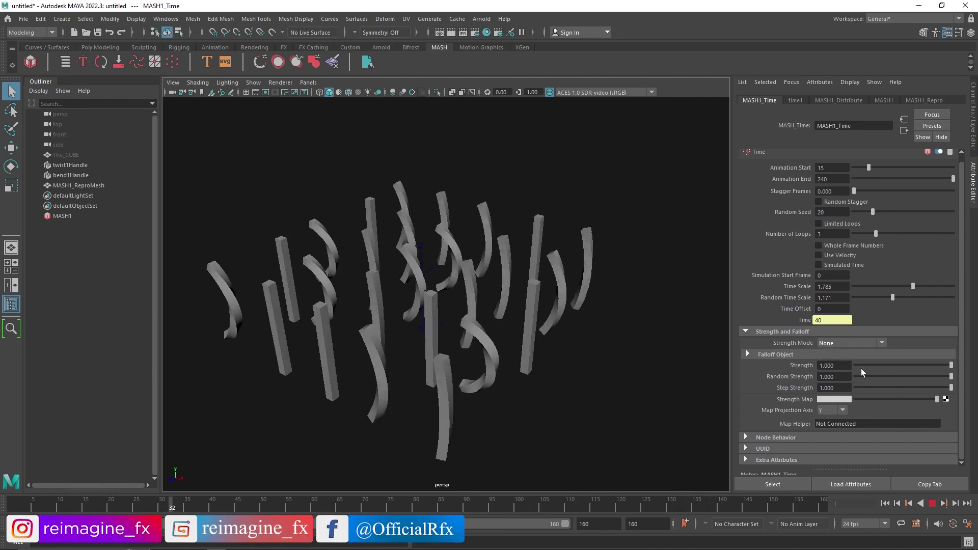
- Set the Time node's Time Scale to 2, testing a Random Strength of 0.33 and restoring it to 1
left_click_drag(898, 368, 865, 370)
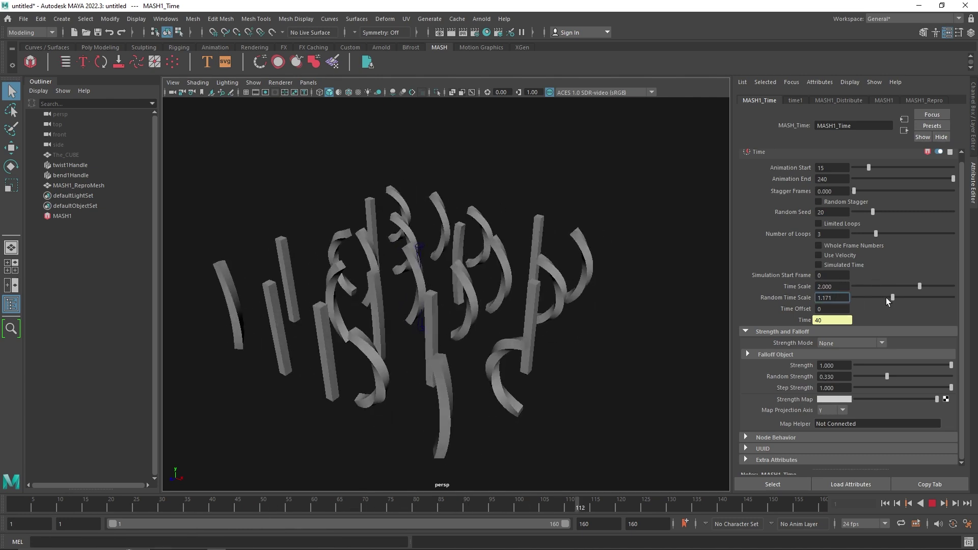
left_click(834, 287)
left_click_drag(887, 376, 949, 377)
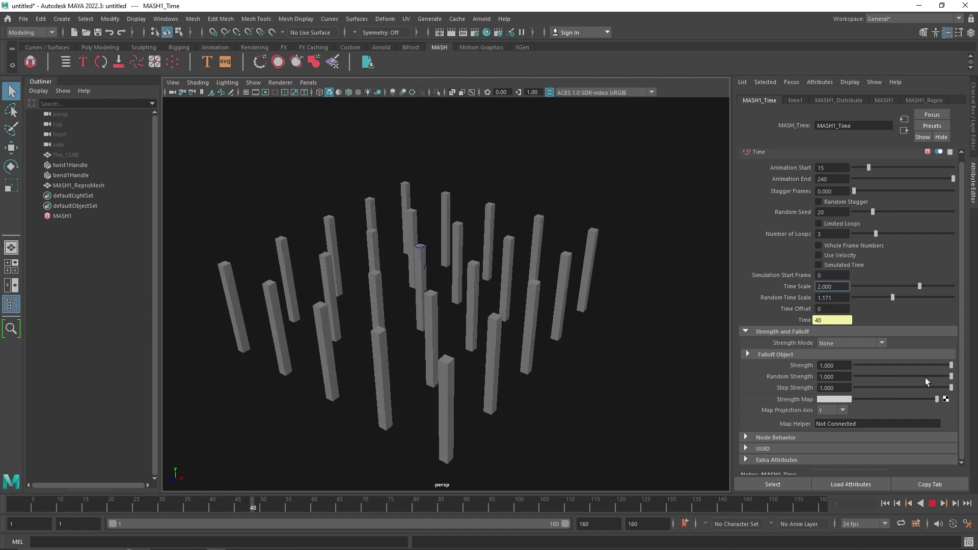
mouse_move(851, 374)
left_mouse_down()
mouse_move(936, 377)
mouse_move(893, 392)
mouse_move(857, 389)
left_mouse_up()
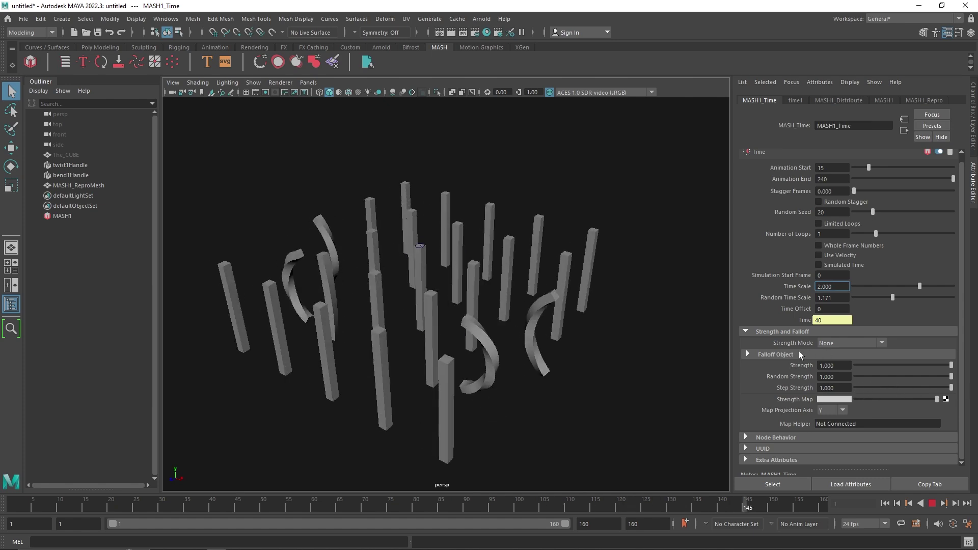
- Create a new falloff object for the Time node
left_click(781, 354)
right_click(811, 383)
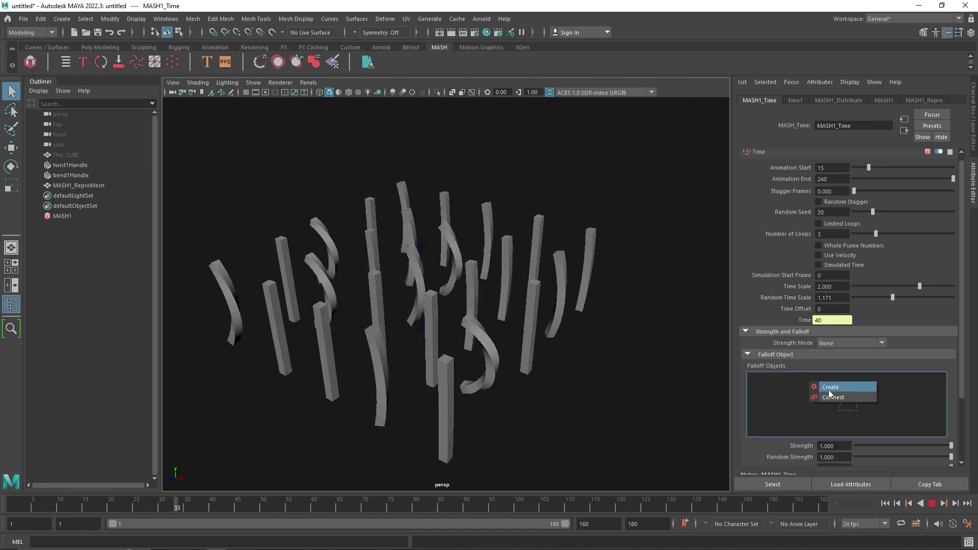
left_click(836, 388)
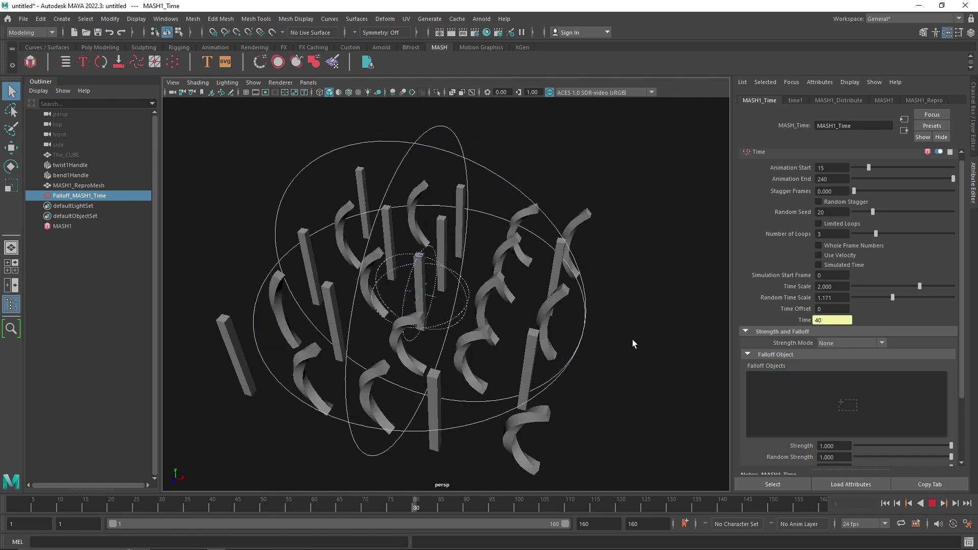
- Move the falloff sphere along X toward one side of the column grid and set its Inner Zone to 1 during playback
left_click(933, 503)
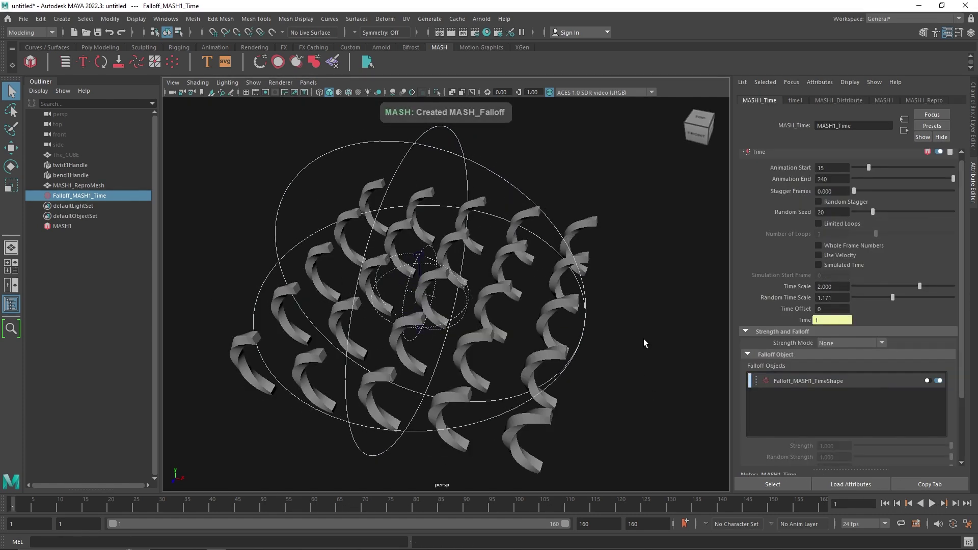
left_click(583, 329)
key("w")
left_click_drag(466, 304, 639, 347)
left_click(931, 503)
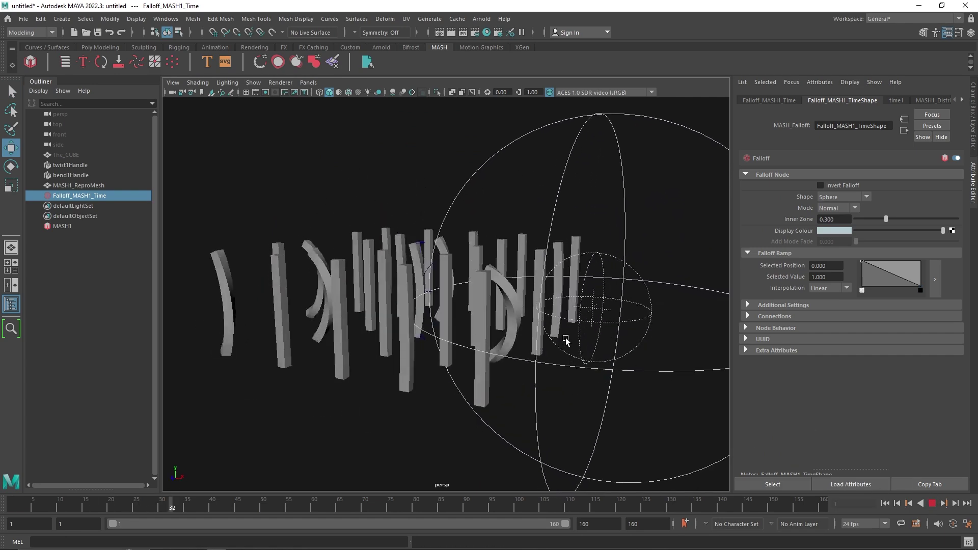
left_click_drag(886, 219, 957, 219)
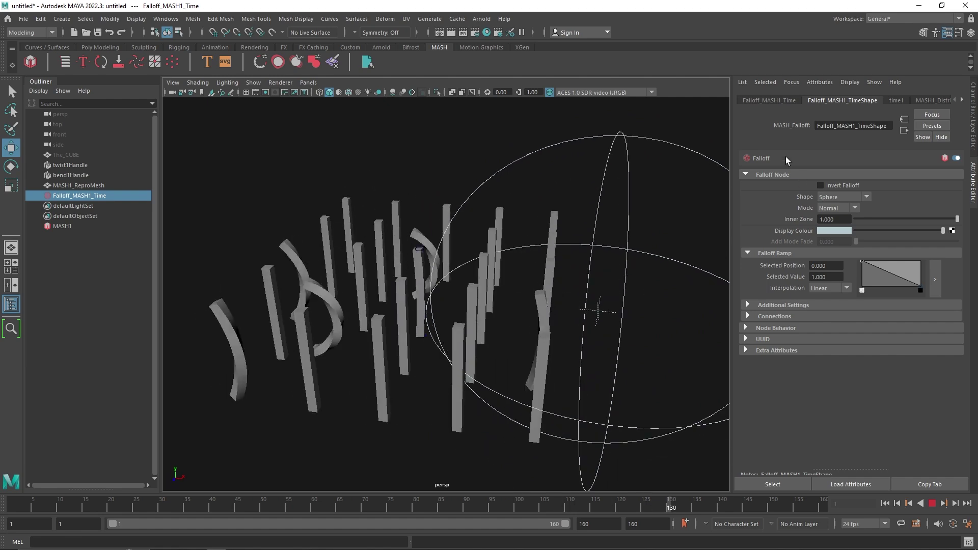
- Set the Time node's Animation Start to 0 and play the animation from the first frame
left_click(62, 226)
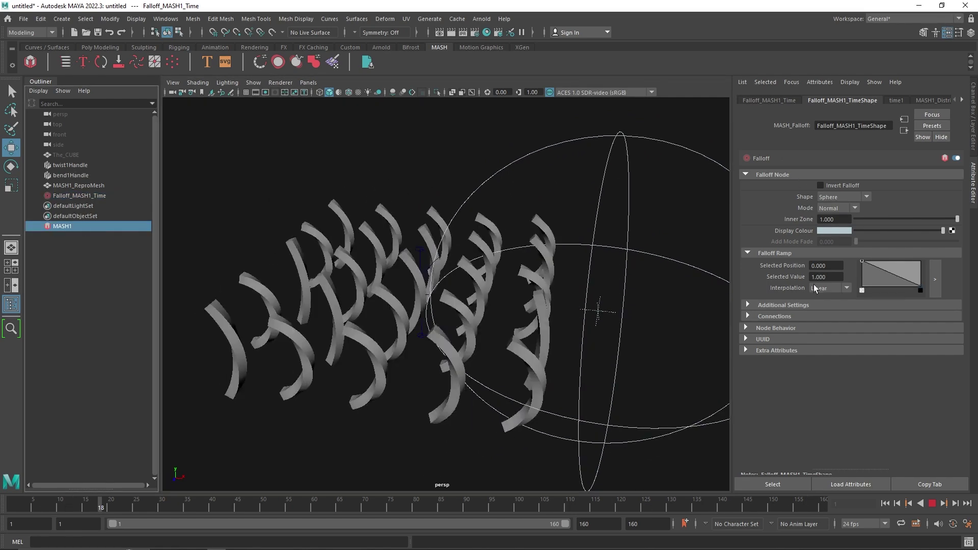
left_click(932, 503)
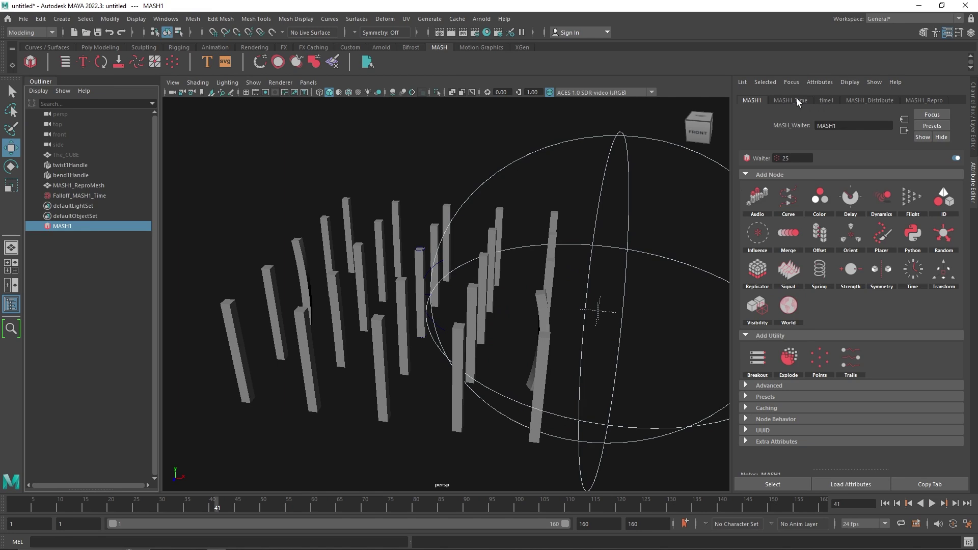
left_click(805, 100)
left_click(865, 102)
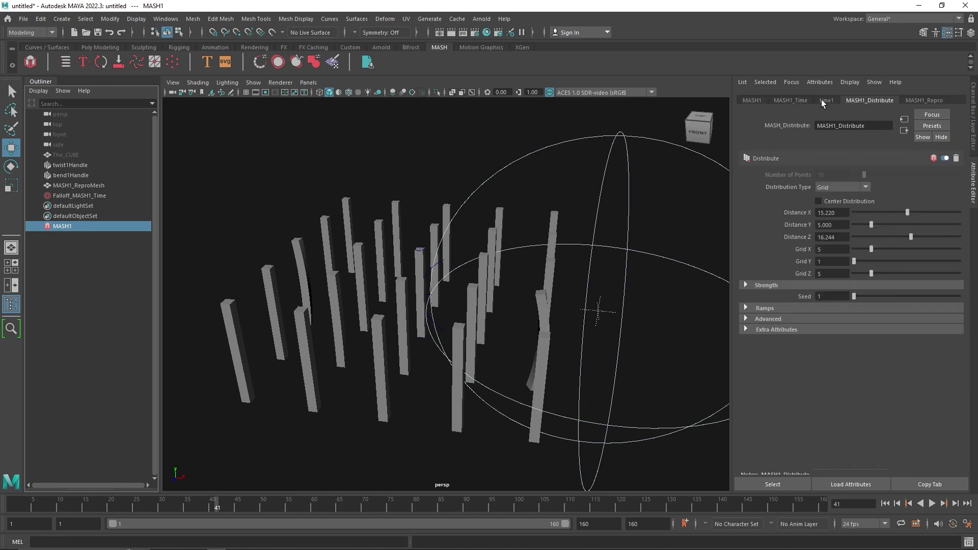
left_click(792, 100)
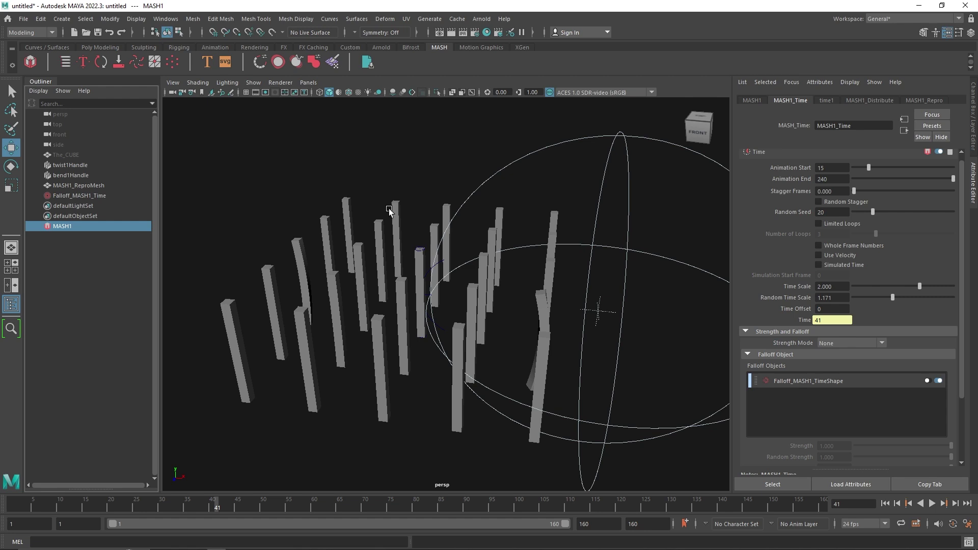
left_click_drag(497, 285, 484, 294, "alt")
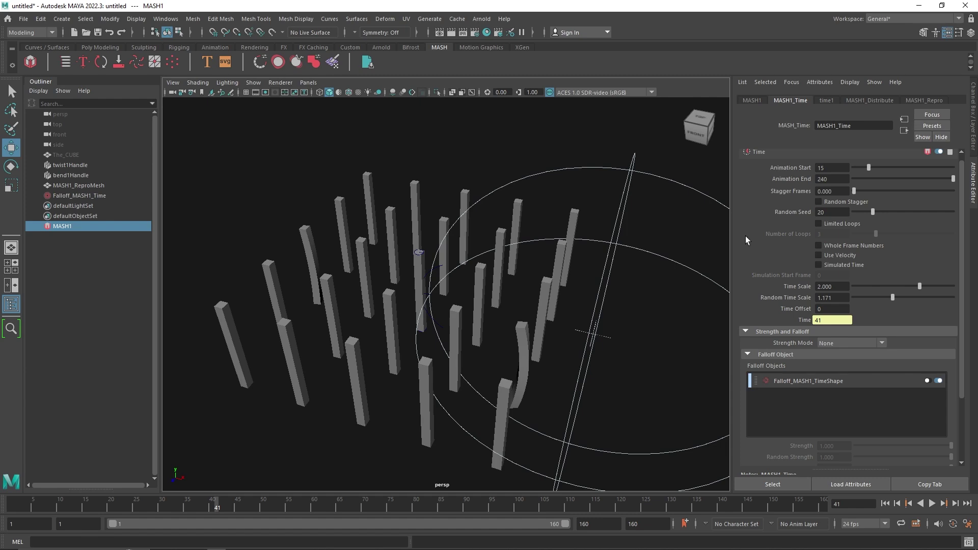
left_click_drag(869, 168, 845, 164)
left_click(931, 503)
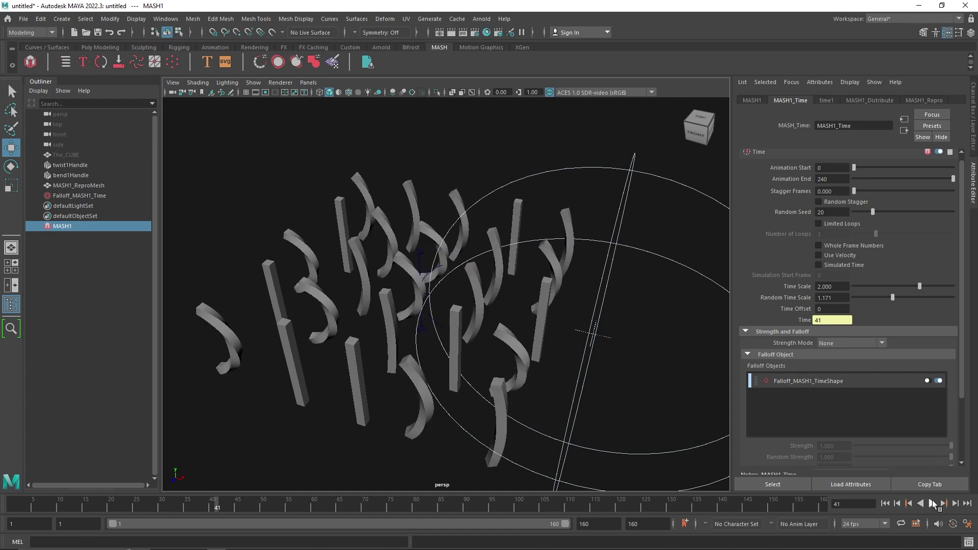
left_click(886, 503)
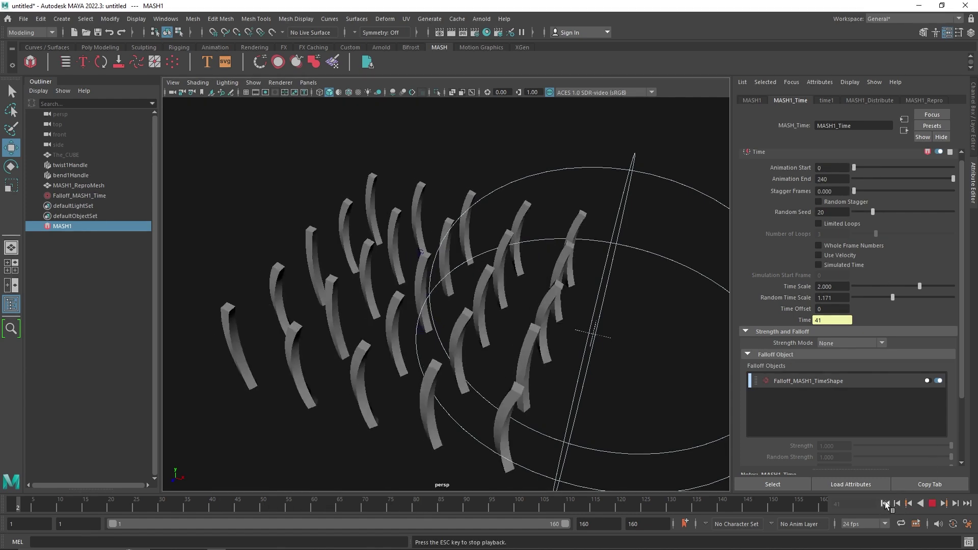
- Break the falloff object's connection to the Time node and collapse the falloff list
right_click(820, 385)
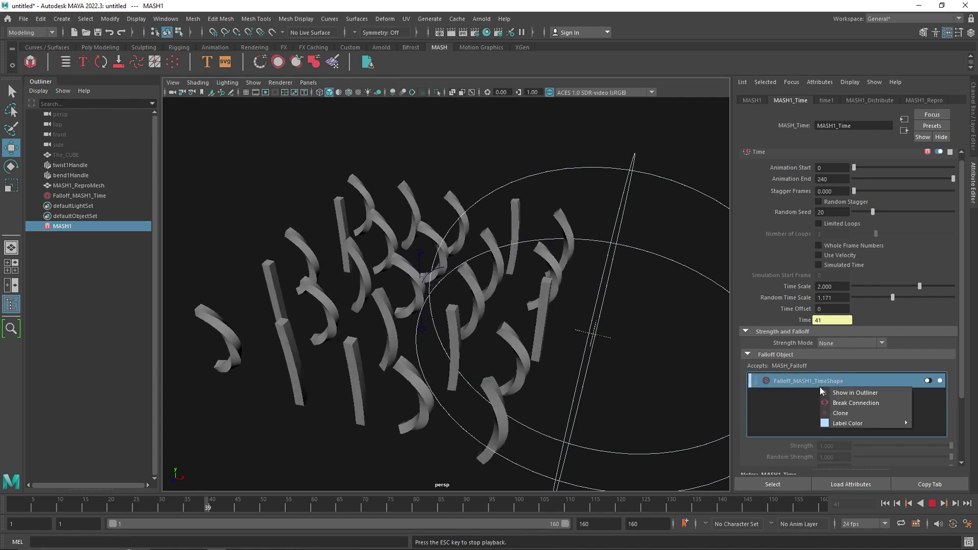
left_click(841, 403)
left_click(815, 355)
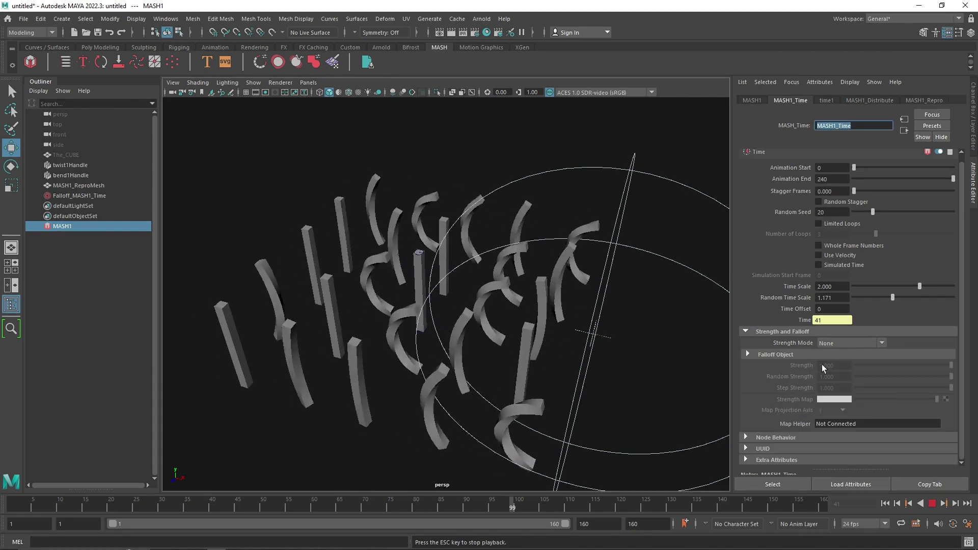
- Set the Time node's Time Scale to about 0.834 and stop the playback
left_click(784, 332)
left_click(793, 336)
left_click(839, 363)
left_click(835, 338)
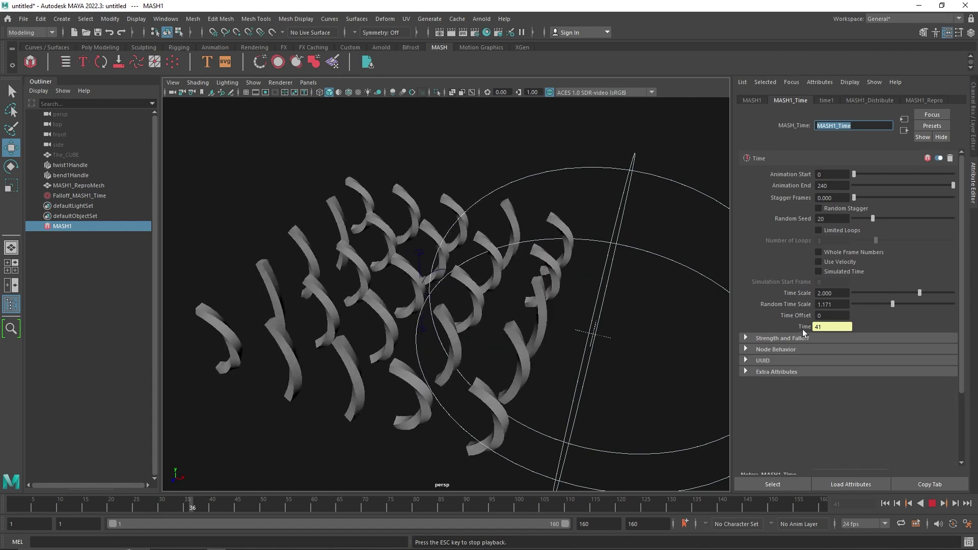
left_click_drag(855, 293, 882, 292)
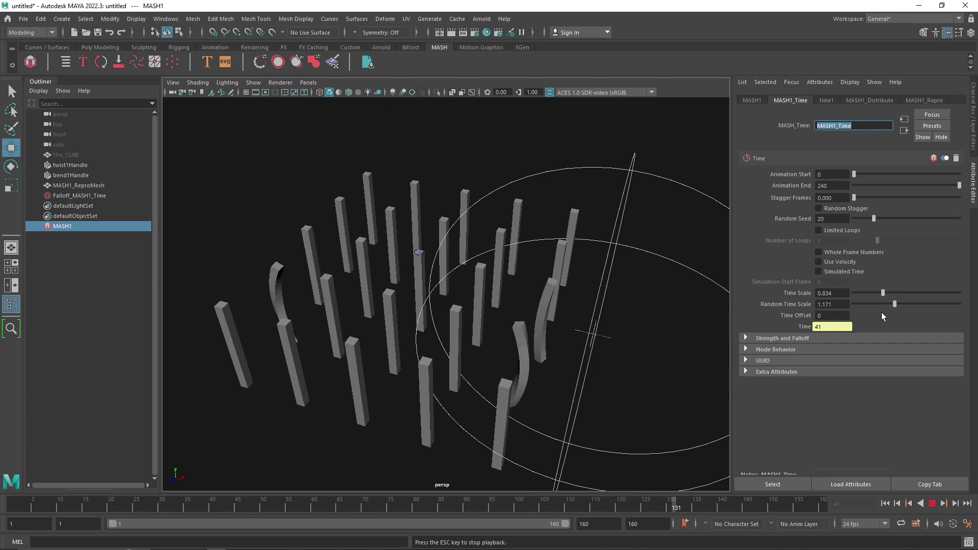
key("Escape")
- Delete the column mesh, falloff, deformer handles and MASH network to empty the scene
left_click(635, 316)
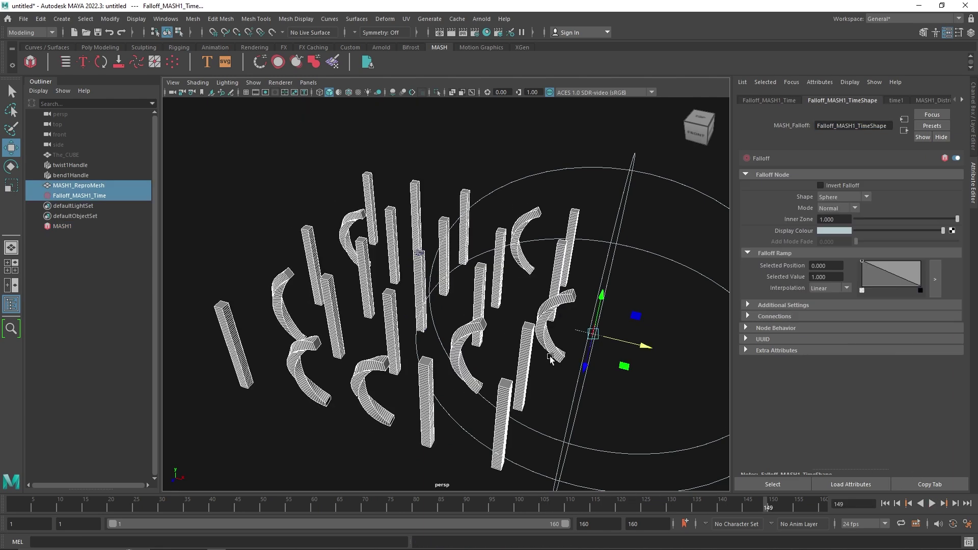
key("Delete")
left_click(94, 155)
key("Delete")
left_click(88, 154)
left_click(103, 183)
- Create a polygon cube at the origin
left_click(94, 47)
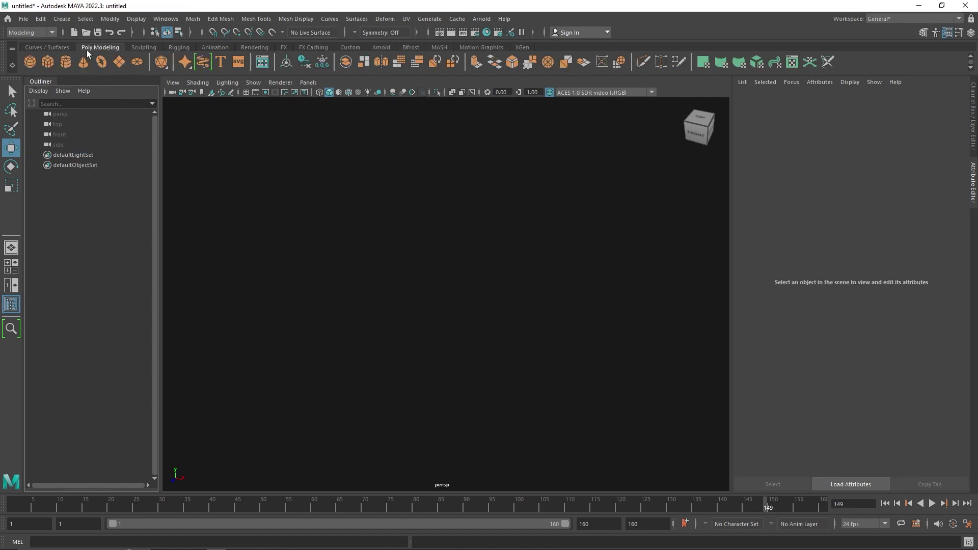
left_click(48, 63)
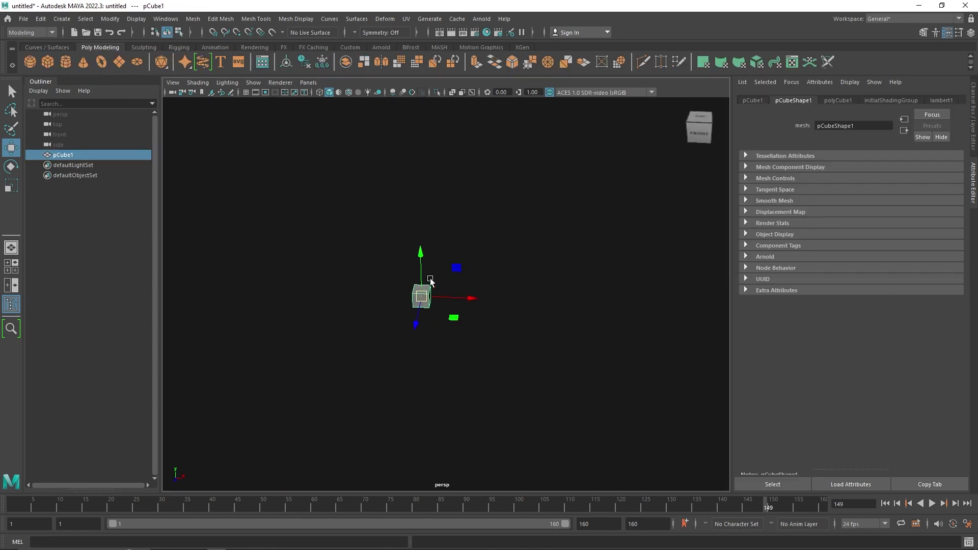
left_click_drag(447, 315, 427, 331)
- Key the cube's Translate X, Y and Z at 0 on frame 1
left_click_drag(169, 506, 14, 509)
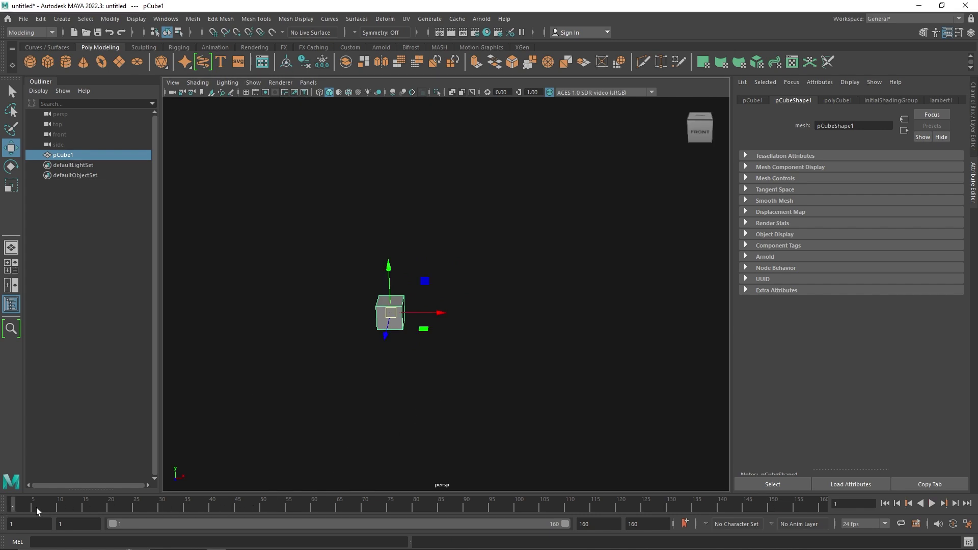
left_click(973, 107)
left_click_drag(915, 113, 915, 123)
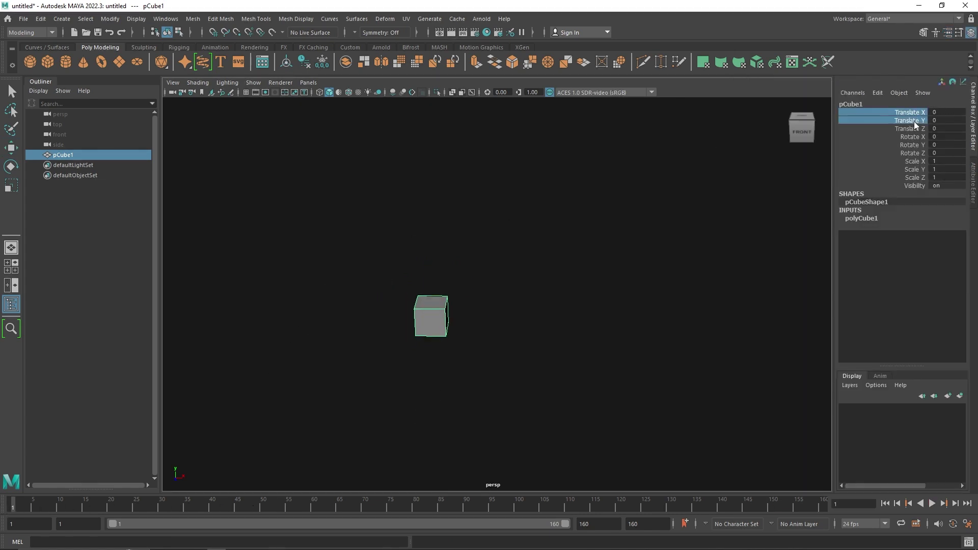
right_click(911, 126)
left_click(911, 136)
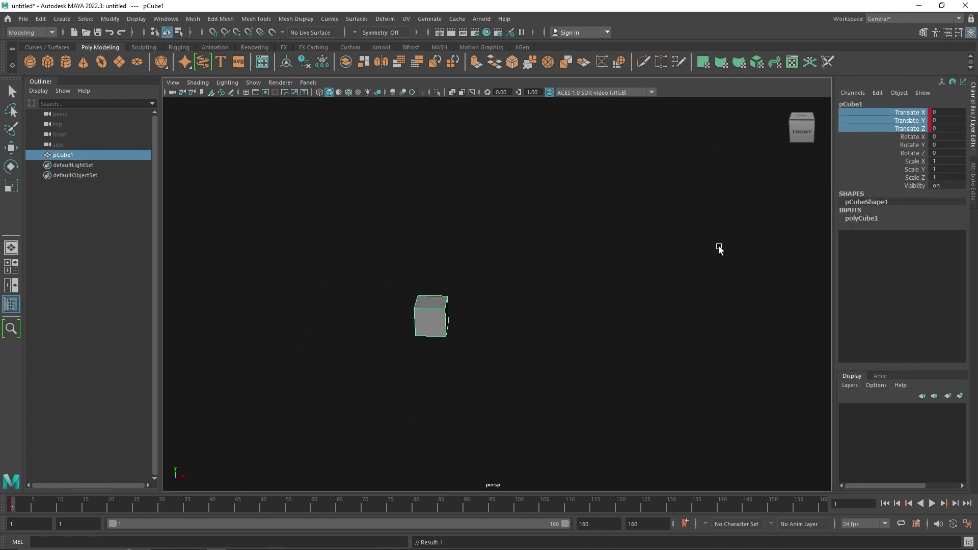
- Move the cube to Translate X 5 at frame 30 and key its translation
left_click(161, 509)
left_click_drag(467, 326, 576, 322)
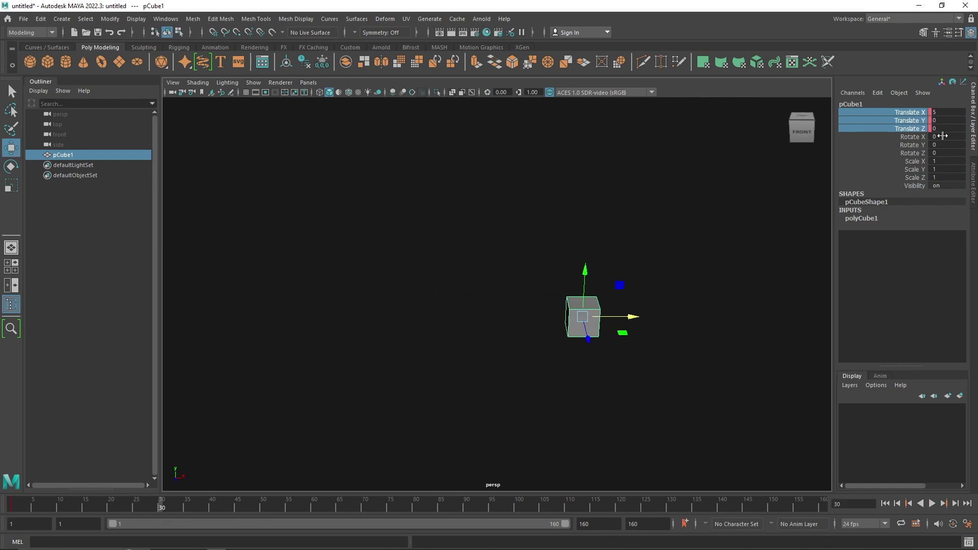
right_click(920, 125)
left_click(920, 137)
- Raise the cube to Translate Y 3 at frame 15, key its translation, and play back the motion
left_click(85, 506)
left_click_drag(502, 263, 505, 260)
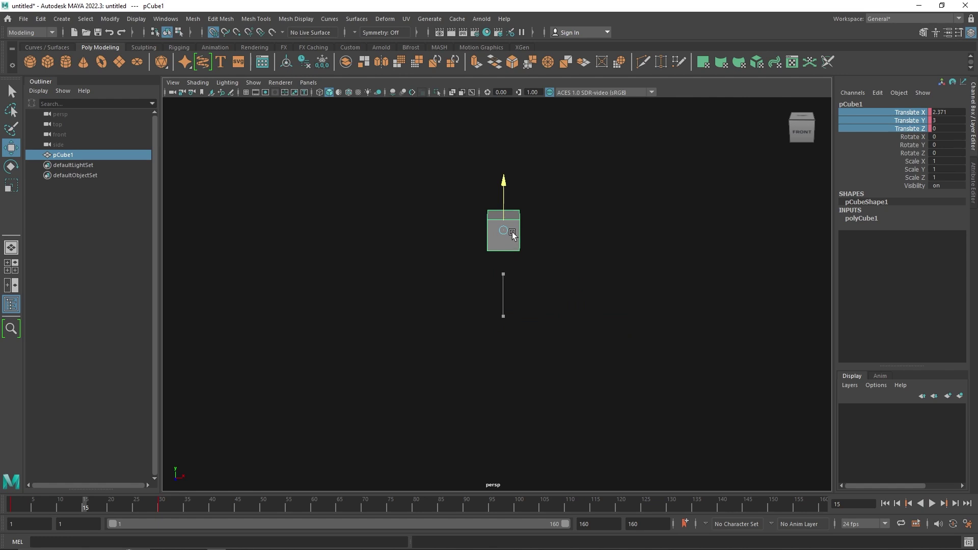
right_click(908, 121)
left_click(905, 137)
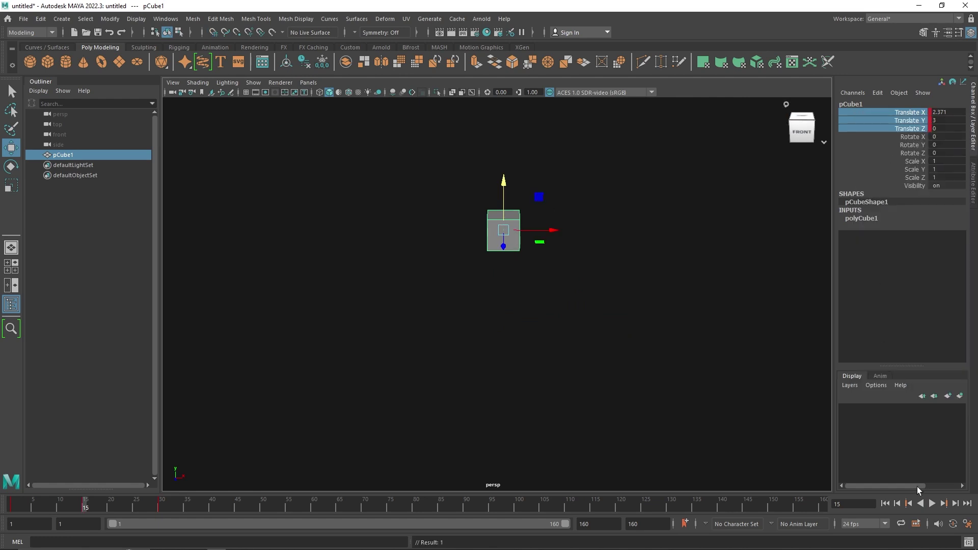
left_click(931, 503)
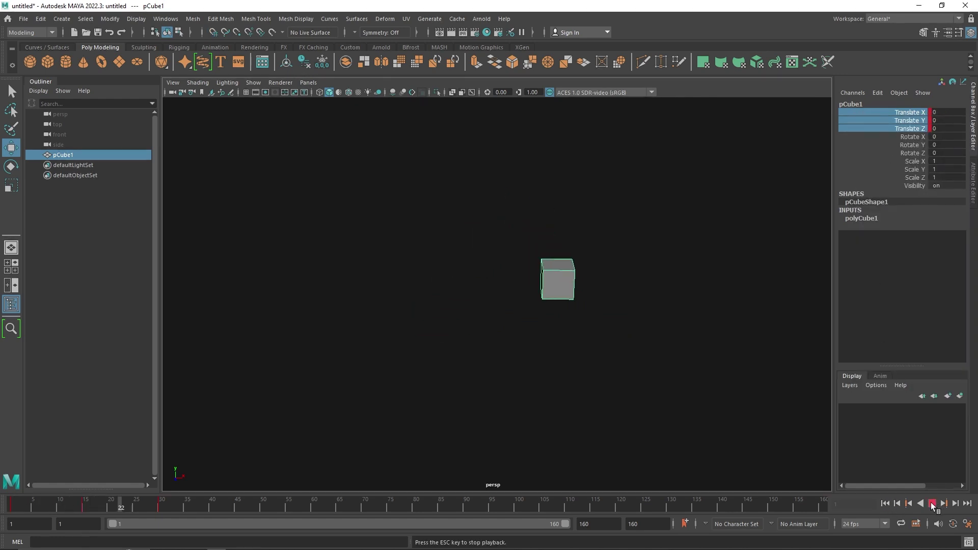
left_click(932, 503)
- Create a MASH network from the keyframed cube and set its distribution type to Grid
left_click(439, 47)
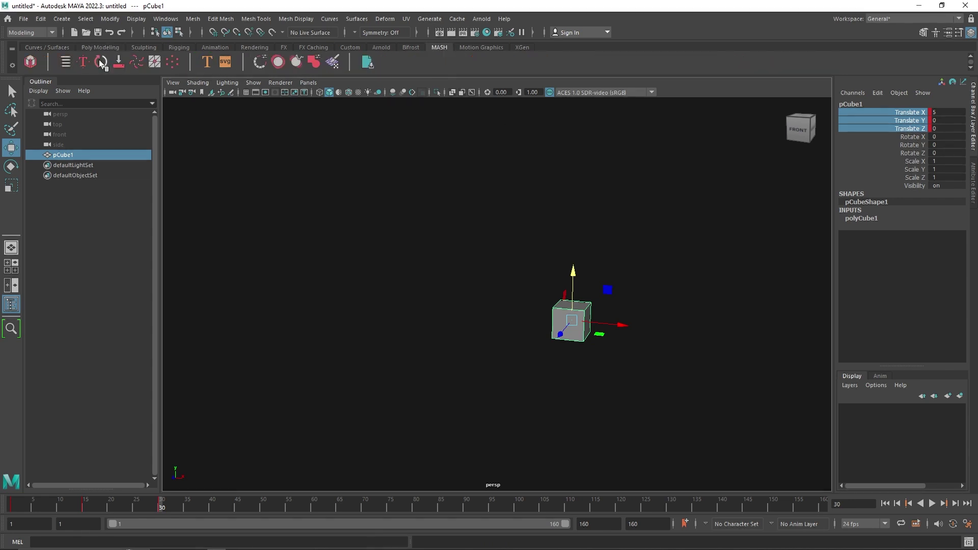
left_click(32, 61)
left_click(973, 188)
left_click(797, 101)
left_click(842, 187)
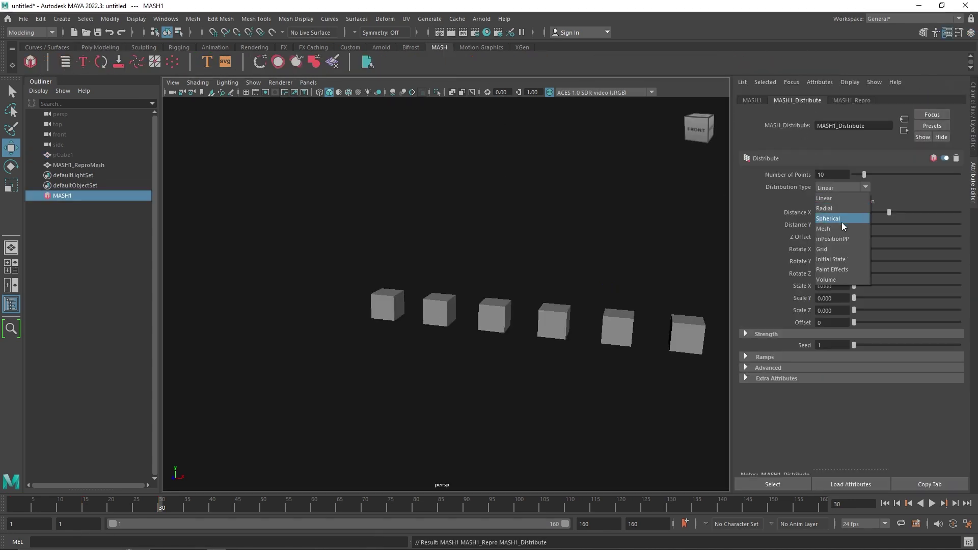
left_click(836, 249)
- Add a Time node to the MASH network and play back the cube grid from the first frame
left_click(751, 101)
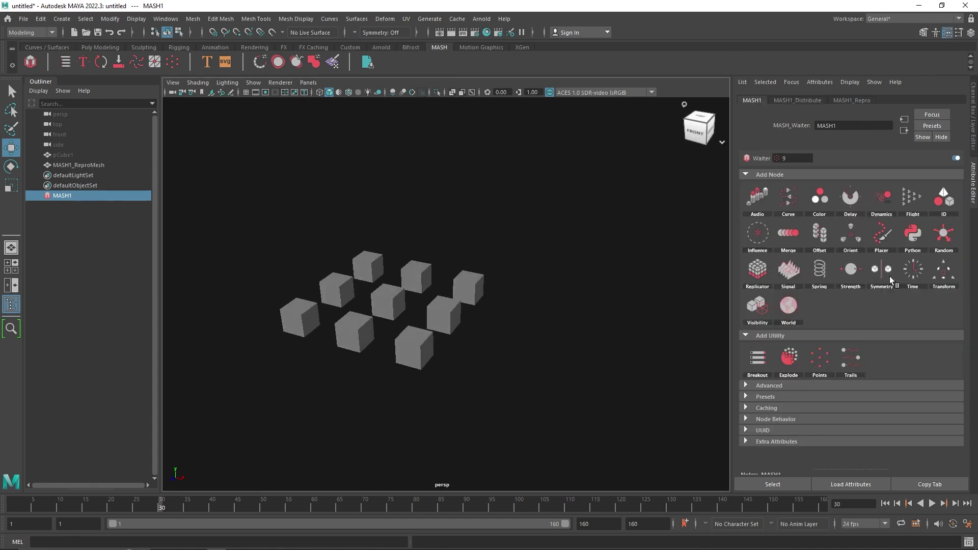
left_click(912, 269)
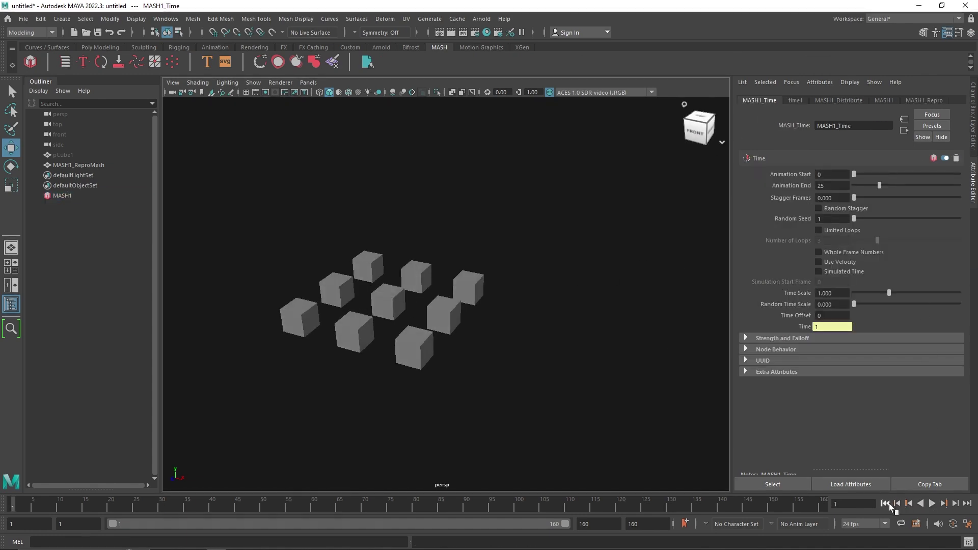
left_click(932, 504)
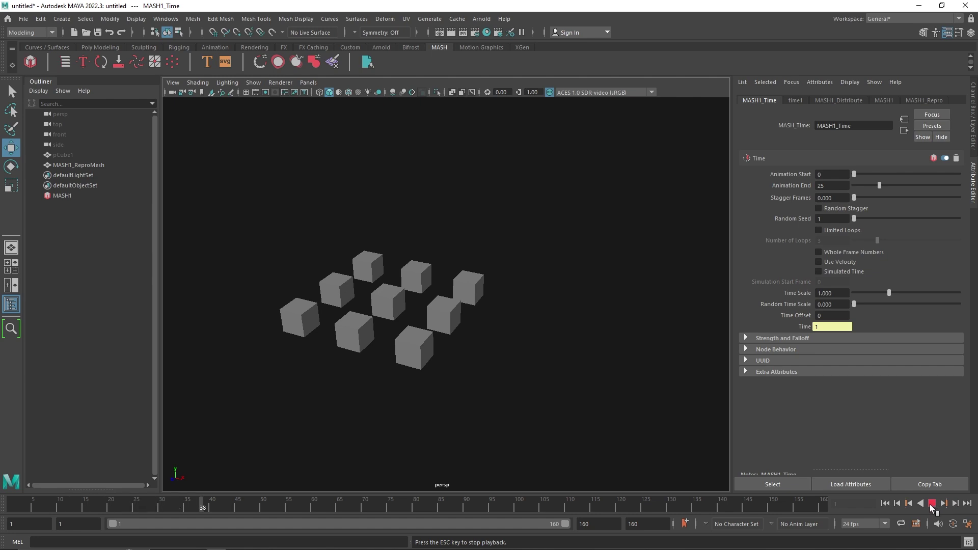
left_click(931, 504)
- Try deleting the network's Distribute node and undo the most recent changes
left_click(840, 100)
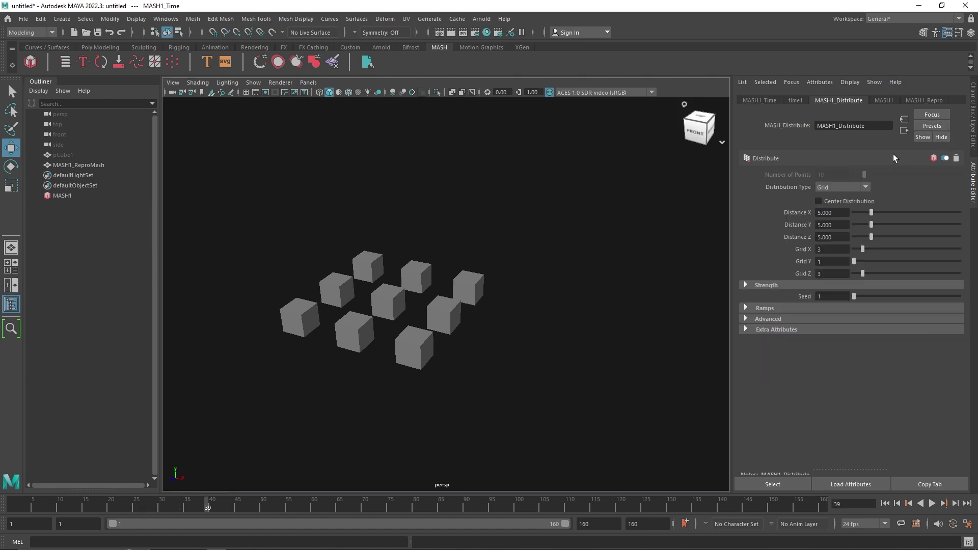
left_click(956, 159)
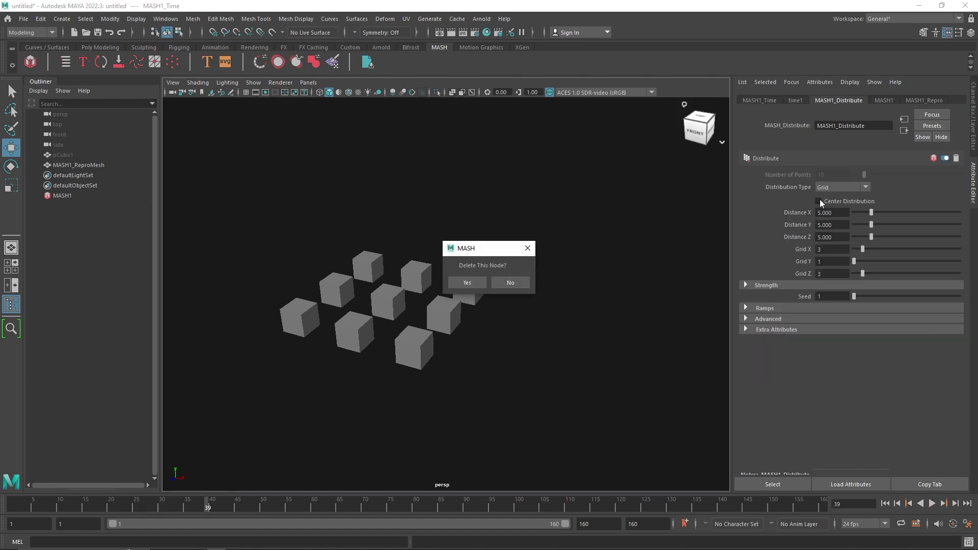
left_click(463, 284)
key("ctrl+z")
key("ctrl+z")
- Delete the MASH1 network and unhide the original cube
left_click(75, 164)
left_click(72, 187)
double_click(71, 192)
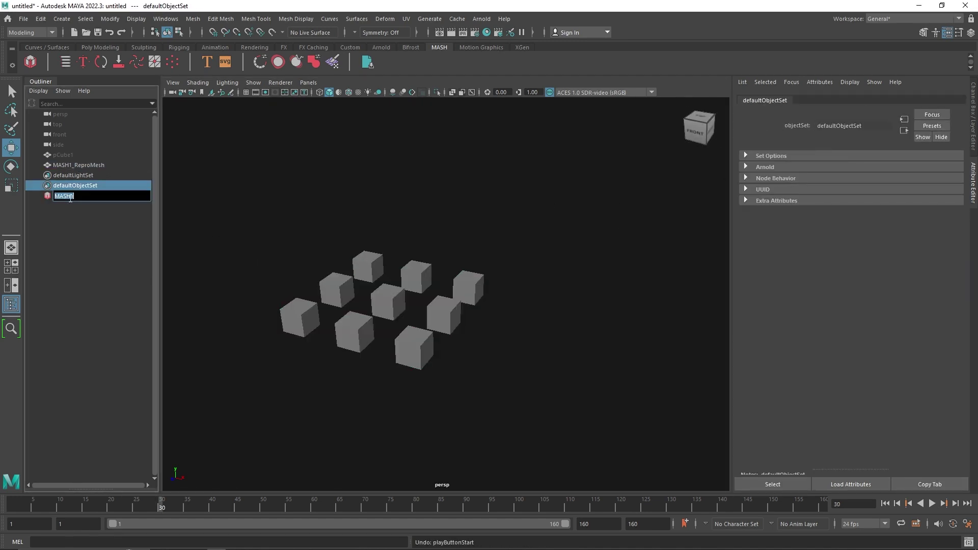
key("Escape")
key("Delete")
left_click(67, 155)
key("shift+h")
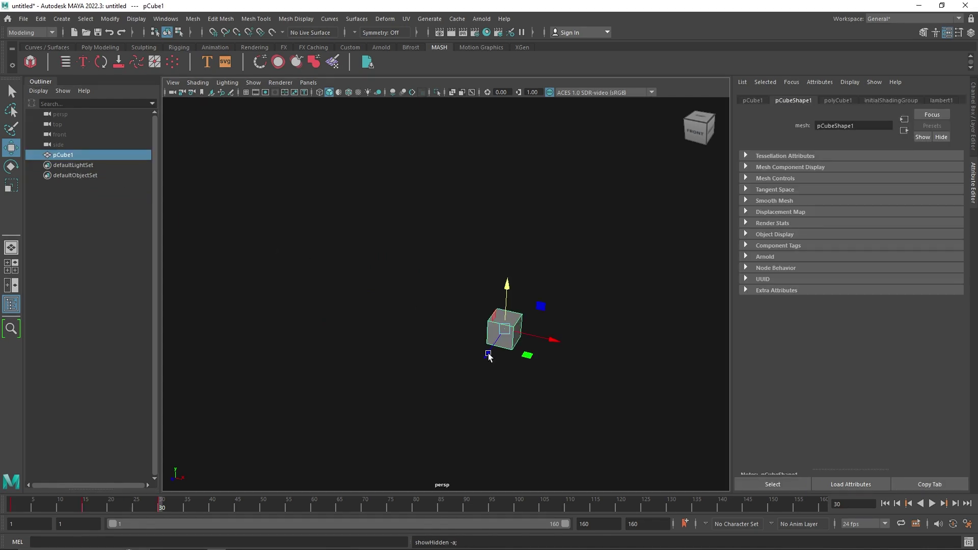
- Duplicate the cube in a new MASH network with Grid distribution, playing the animation before and after
left_click(886, 503)
left_click(932, 503)
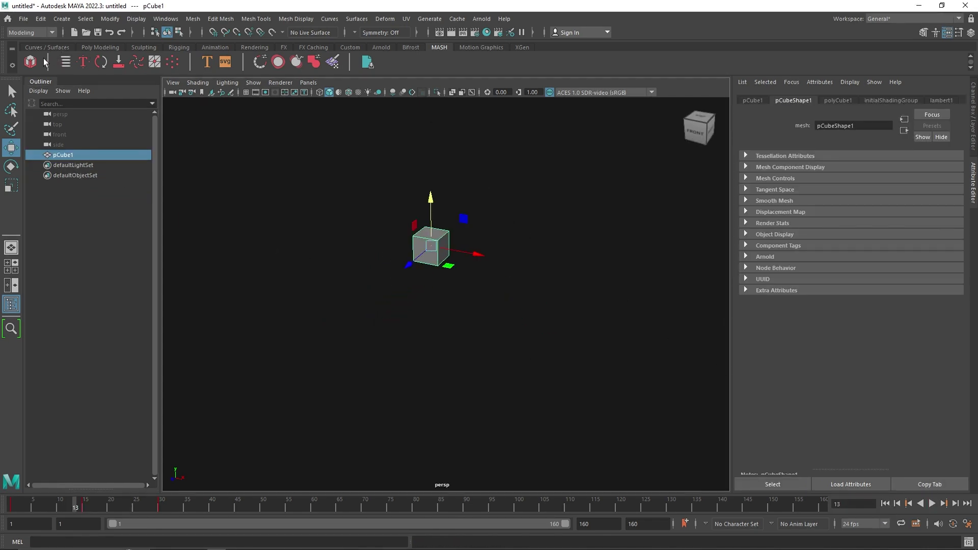
left_click(31, 62)
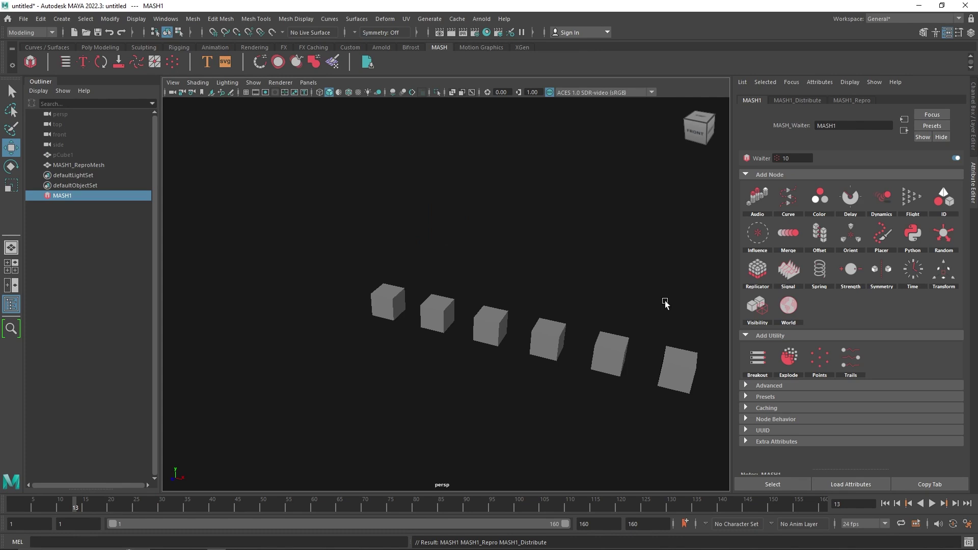
left_click(797, 100)
left_click(840, 187)
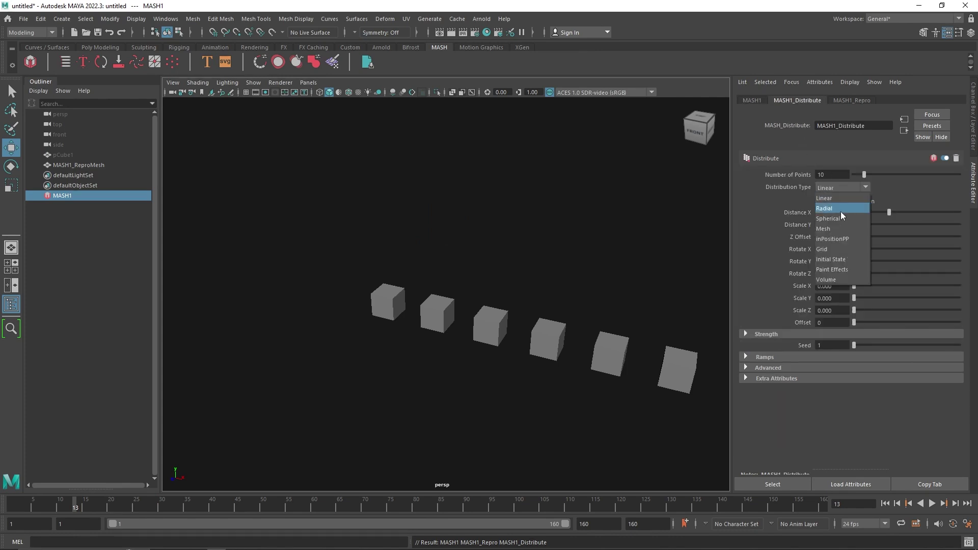
left_click(835, 227)
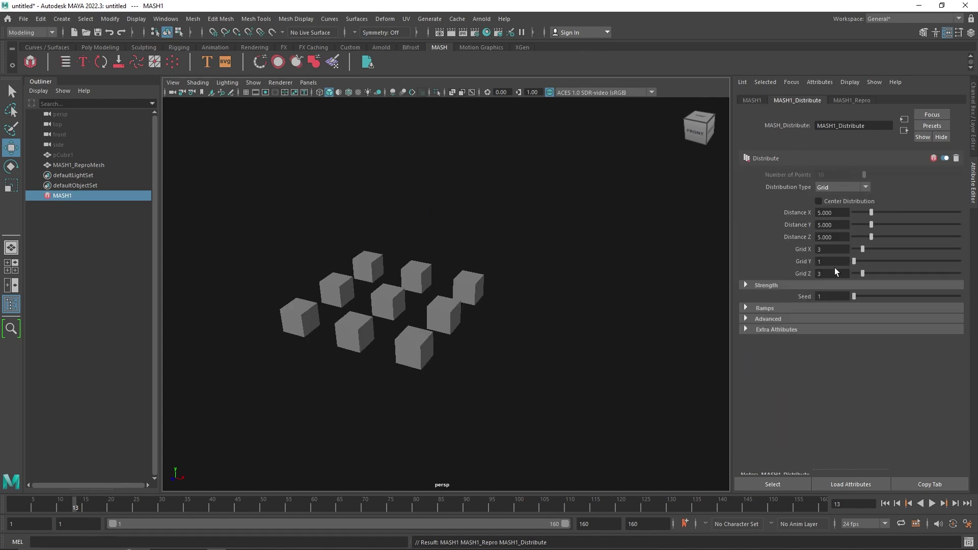
left_click(931, 503)
left_click(932, 504)
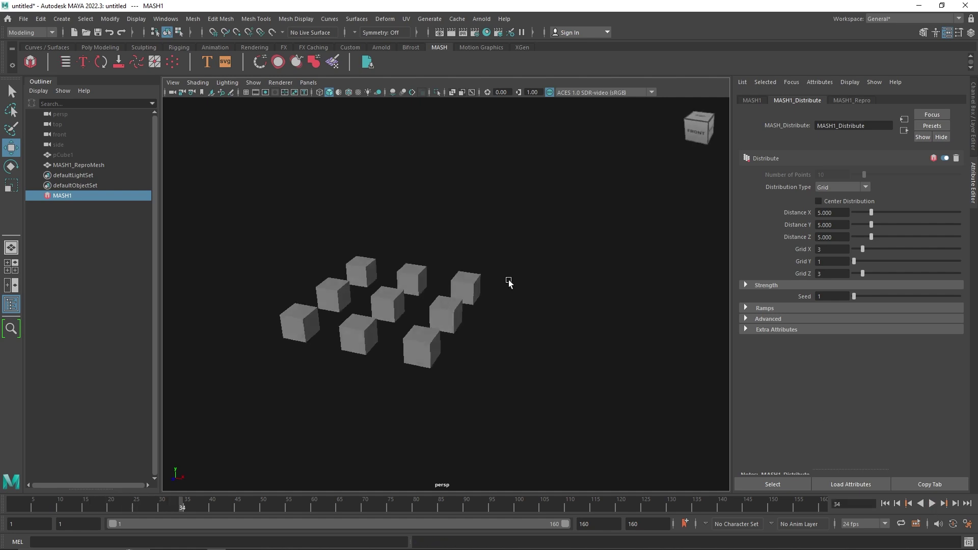
- Delete the MASH network and the keyframed cube to clear the scene
left_click(483, 294)
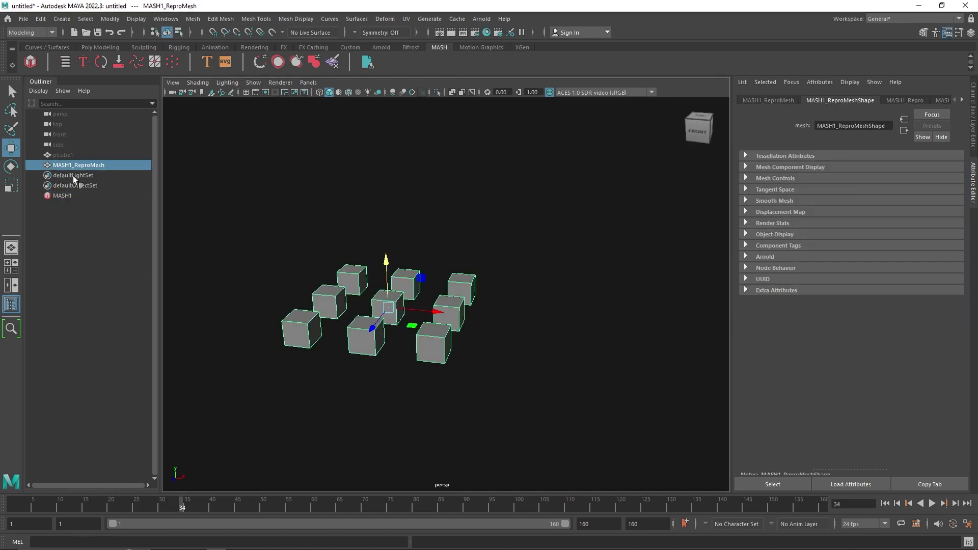
left_click(71, 193)
key("Delete")
left_click(74, 153)
key("Delete")
- Create a new polygon cube at the origin
left_click(77, 45)
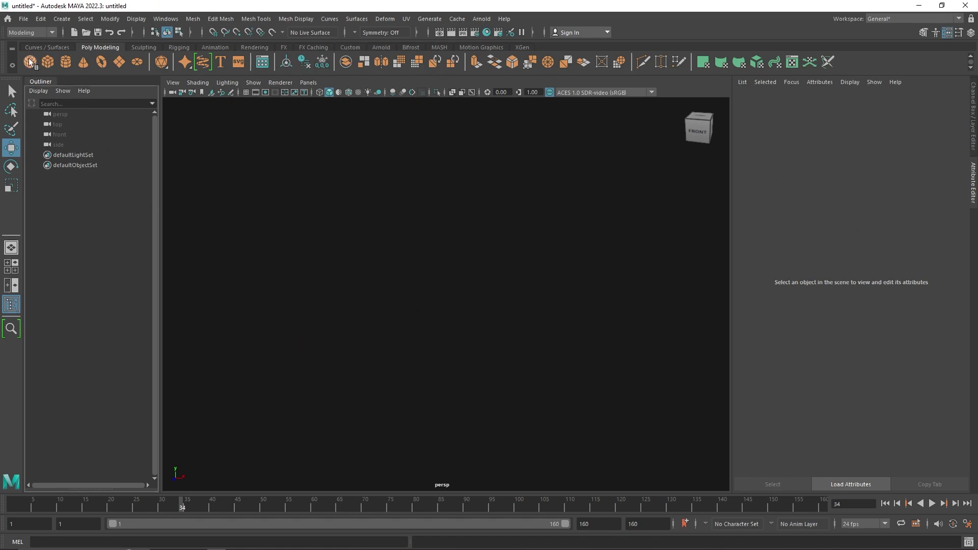
left_click(37, 61)
key("Delete")
left_click(45, 61)
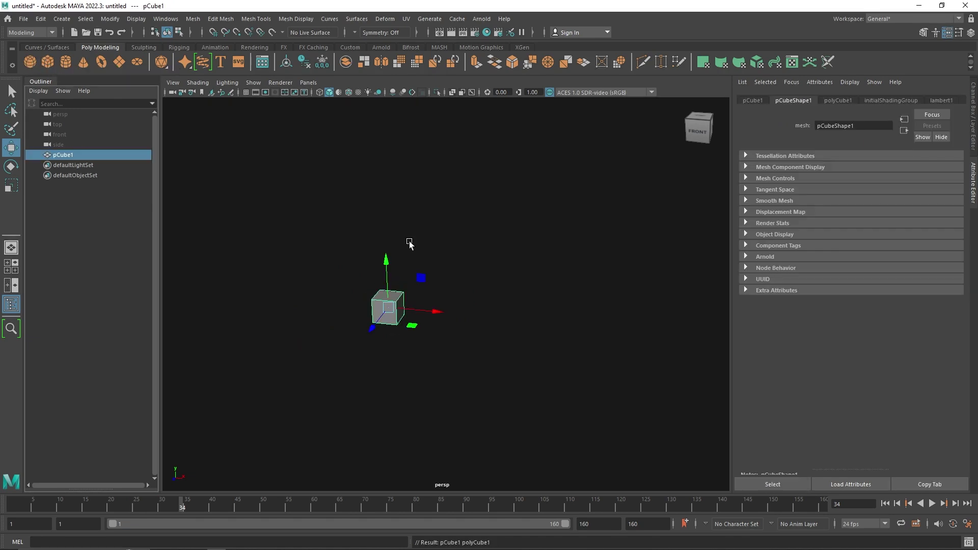
- Open the Expression Editor for the cube's Rotate Y channel
left_click(974, 115)
left_click_drag(912, 114, 918, 123)
left_click(901, 121)
left_click(915, 144)
right_click(916, 145)
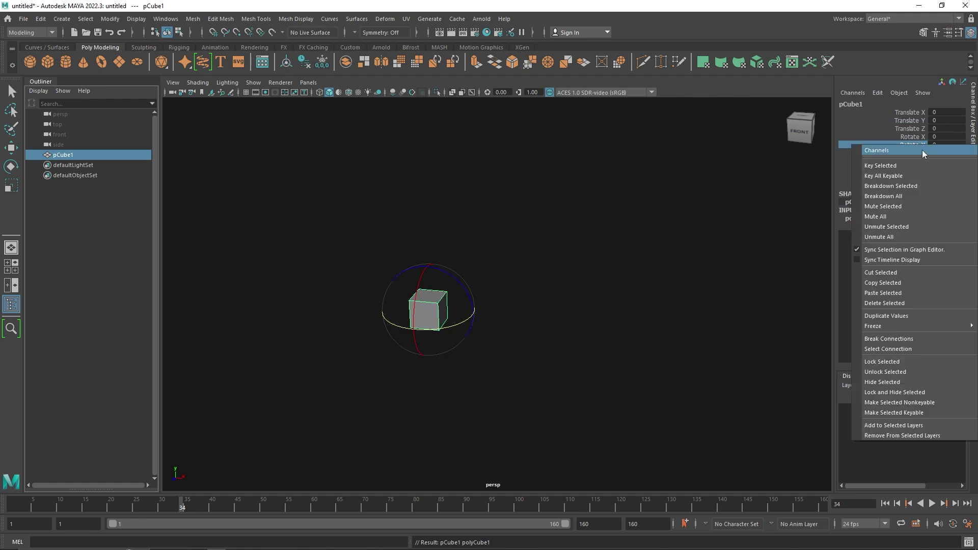
left_click(910, 139)
left_click(881, 94)
left_click(877, 93)
left_click(877, 93)
left_click(877, 106)
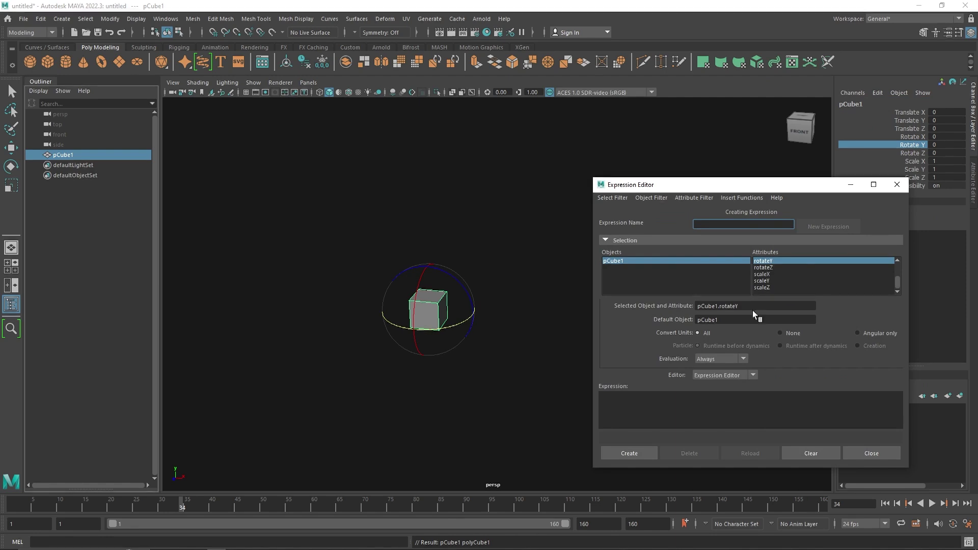
- Create an expression driving pCube1.rotateY by a multiple of time, and play back the rotation from the first frame
key("Tab")
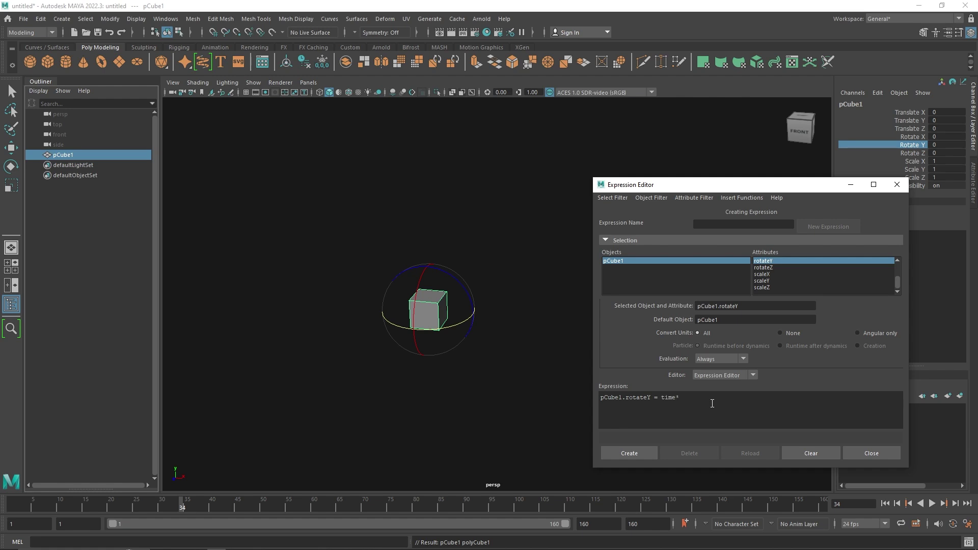
left_click(634, 452)
left_click(871, 453)
left_click(931, 503)
left_click(885, 503)
left_click(932, 504)
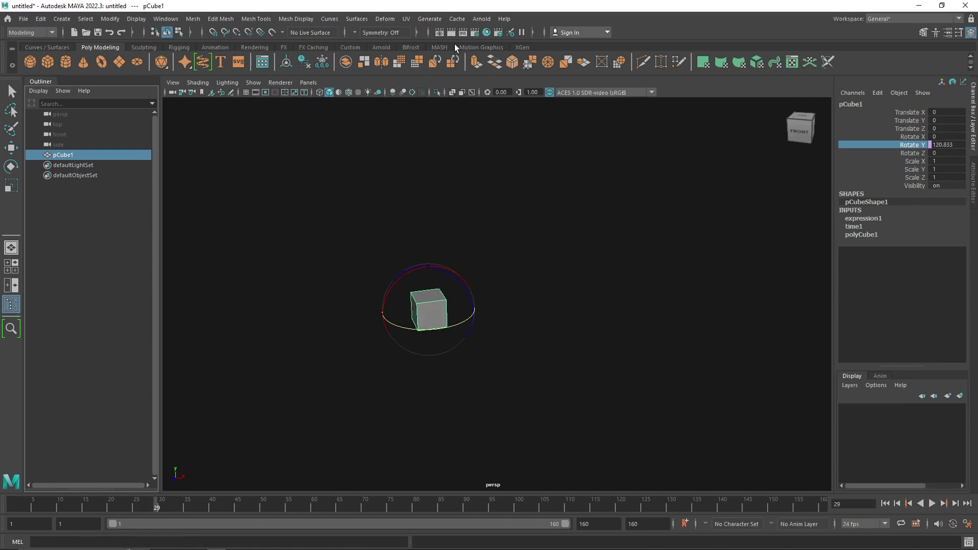
- Create a MASH network from the rotating cube with Grid distribution and three layers in Y
left_click(439, 47)
left_click(30, 62)
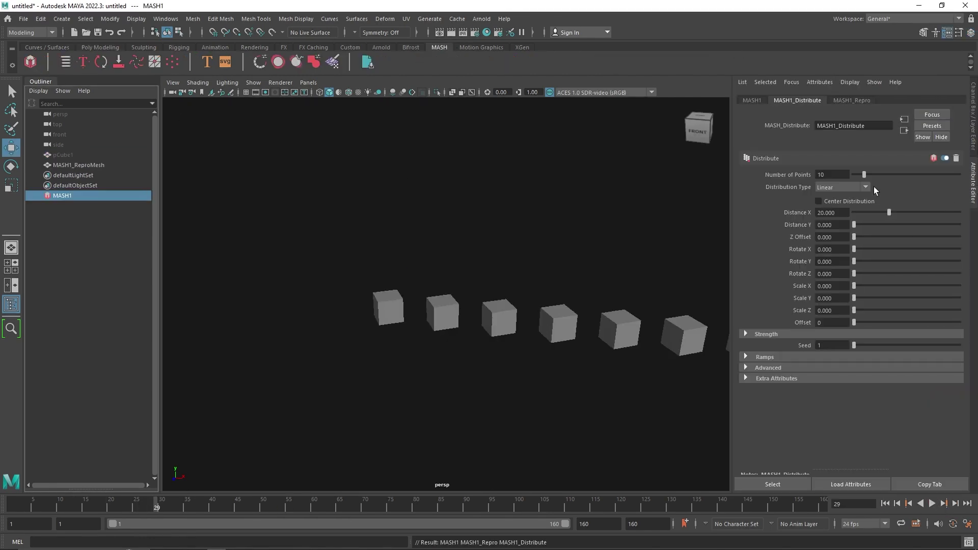
left_click(782, 102)
left_click(842, 187)
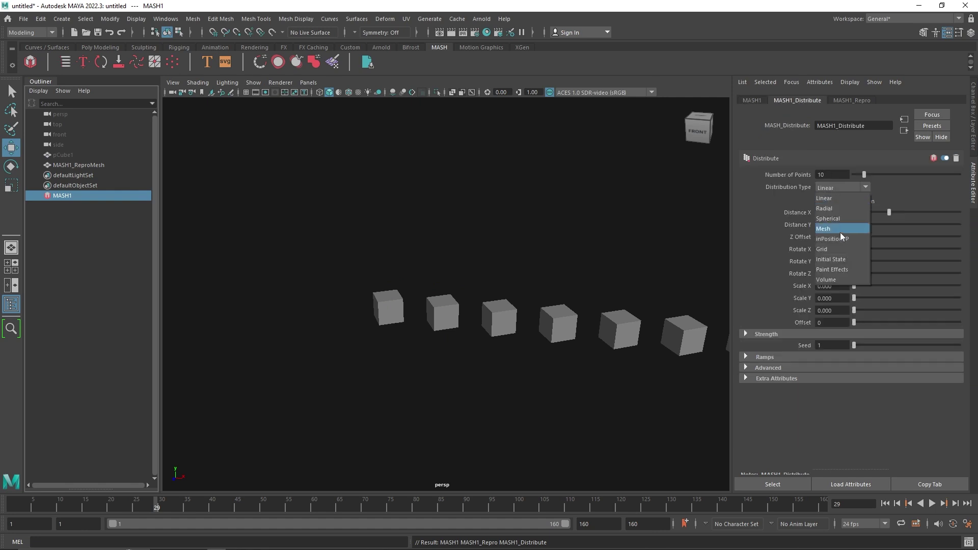
left_click(837, 250)
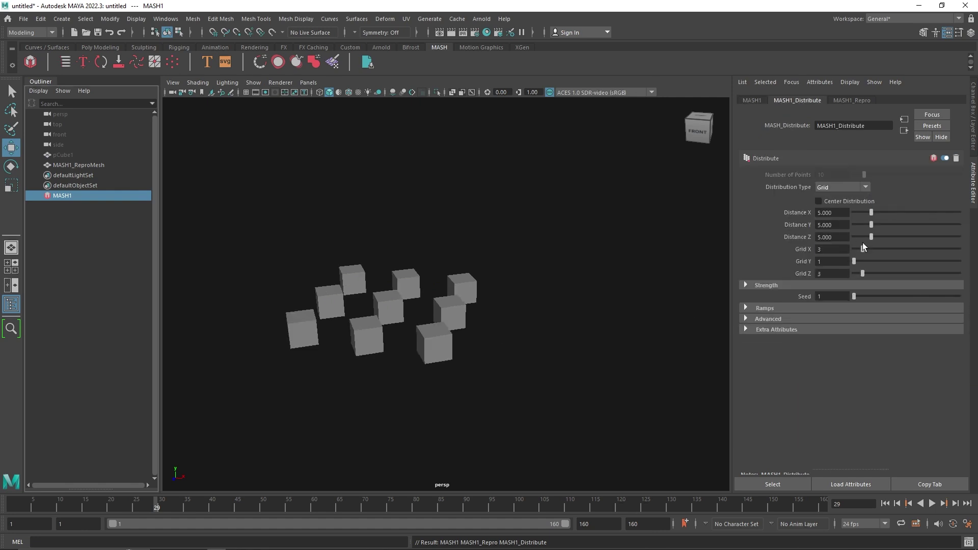
left_click_drag(857, 261, 859, 262)
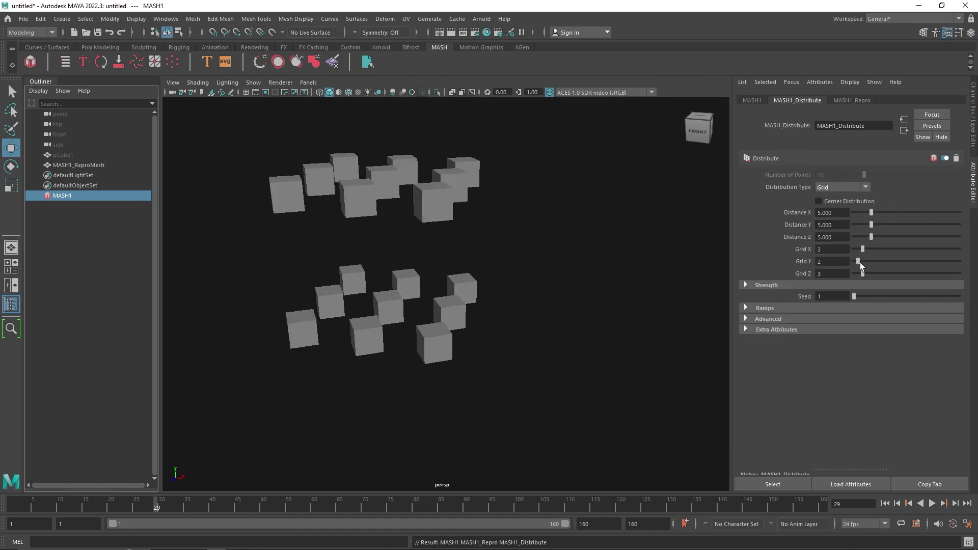
- Add a Time node to the three-layer grid network and play the animation from the first frame
left_click(753, 100)
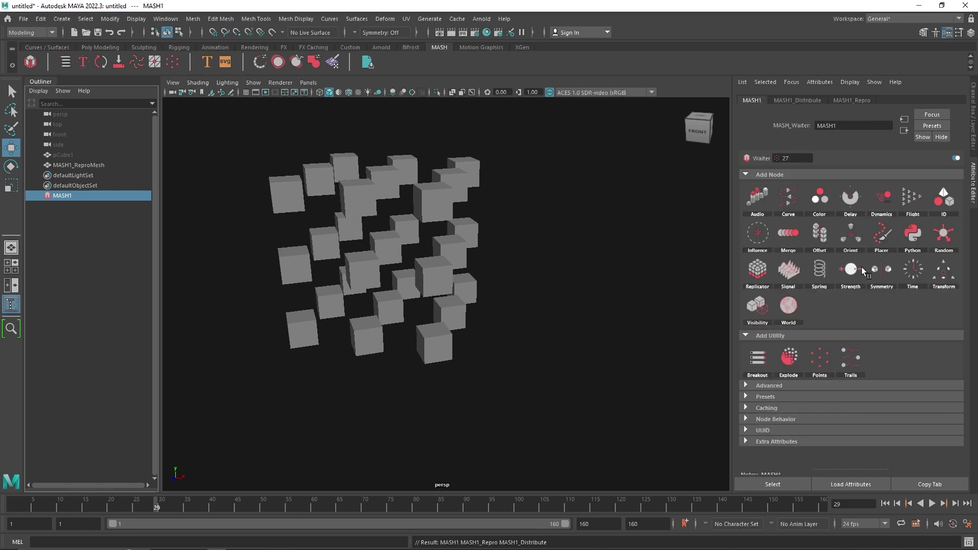
left_click(913, 270)
left_click(774, 101)
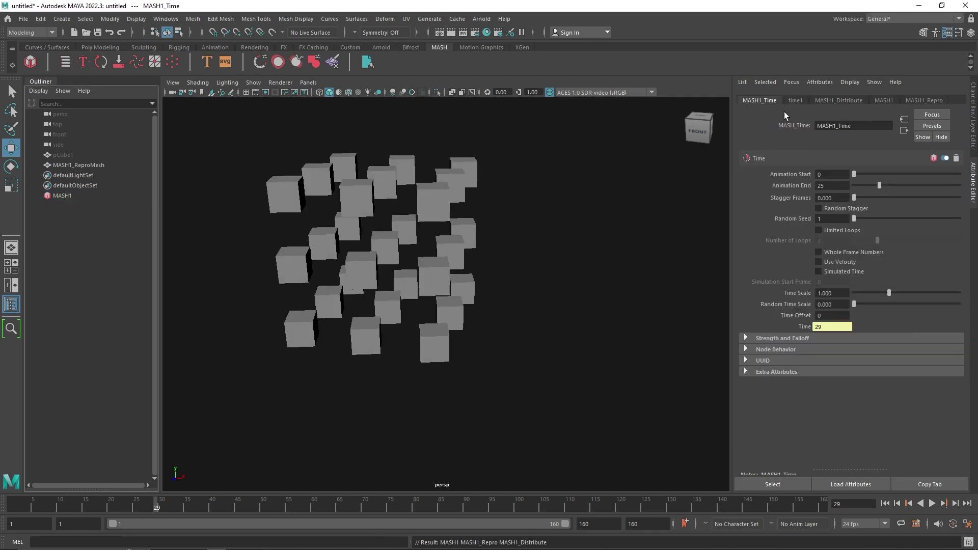
left_click(885, 503)
left_click(932, 503)
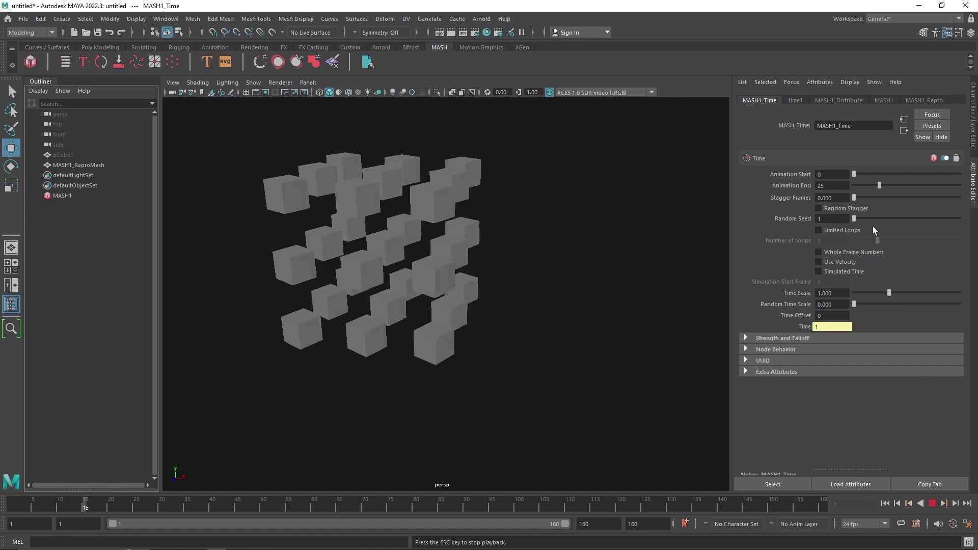
- Set the Time node's Animation Start to 28 and Animation End to 100 during playback
left_click_drag(879, 185, 959, 185)
mouse_move(853, 174)
left_mouse_down()
mouse_move(897, 173)
mouse_move(872, 173)
left_mouse_up()
left_click(932, 503)
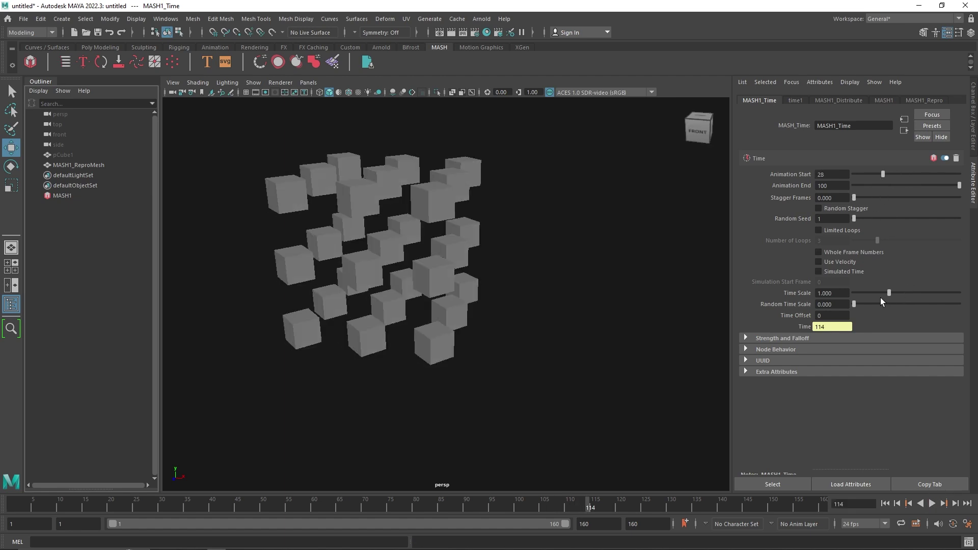
- Set the Time node's Random Time Scale to about 1.698 and play back the varied rotations
left_click_drag(885, 305, 913, 304)
left_click(932, 503)
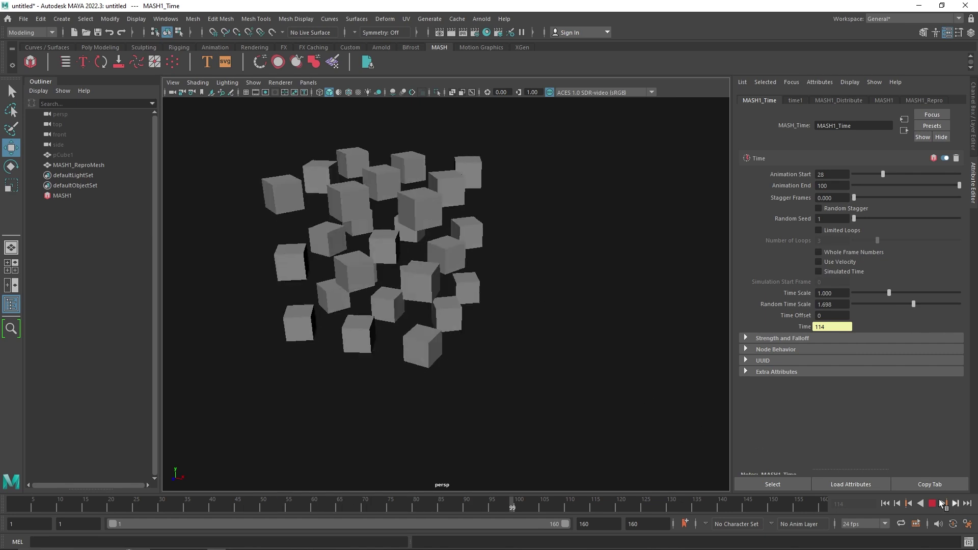
left_click(932, 503)
- Create the expression pCube1.rotateX = time*120; on the original cube
left_click_drag(678, 300, 509, 144, "alt")
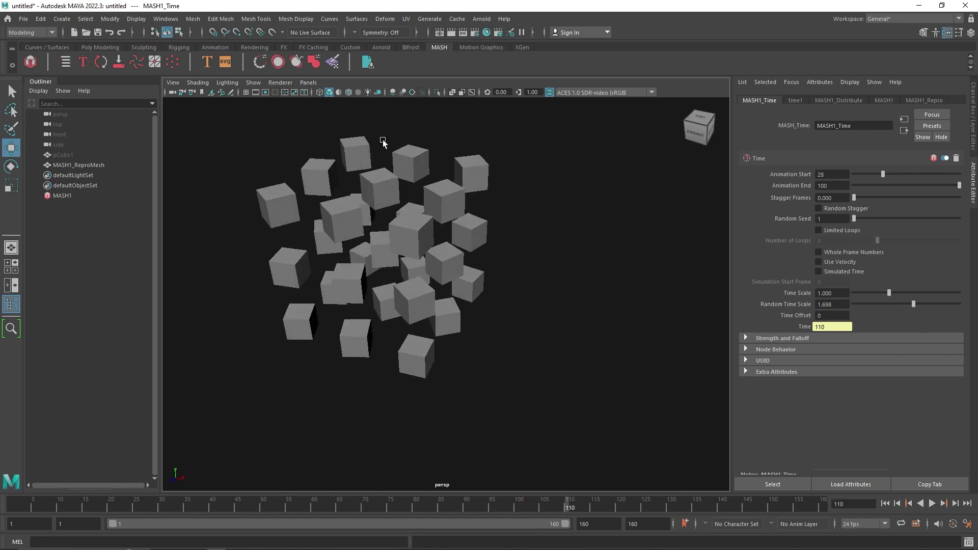
left_click(64, 154)
key("ctrl+a")
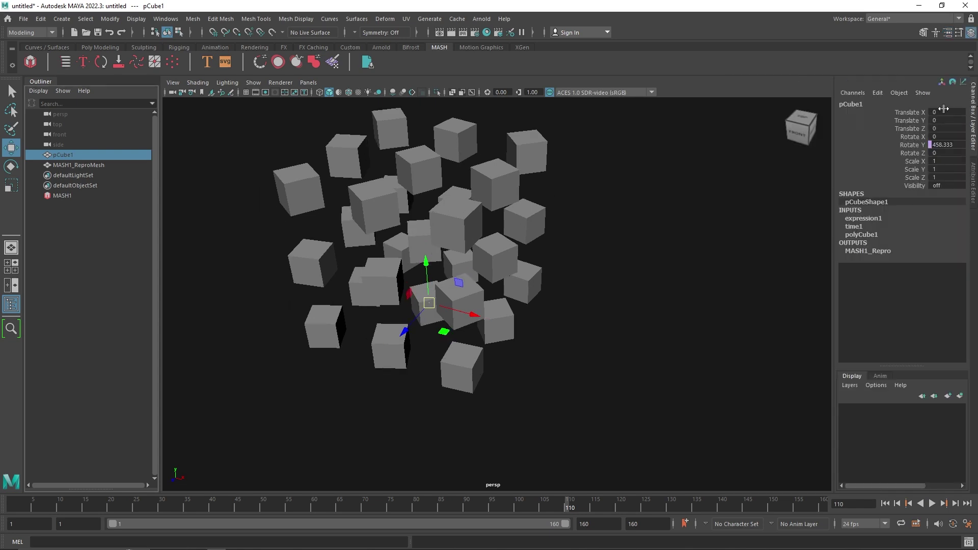
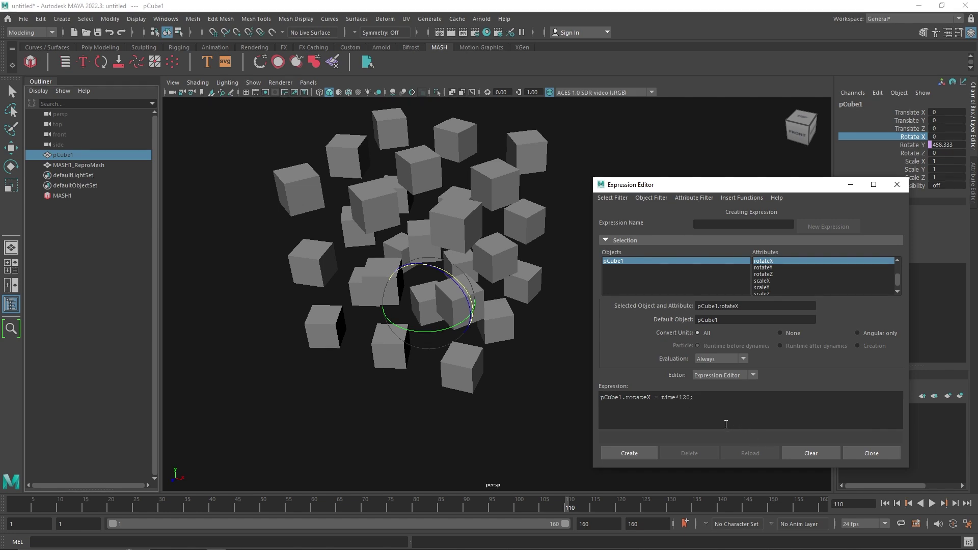
left_click(638, 450)
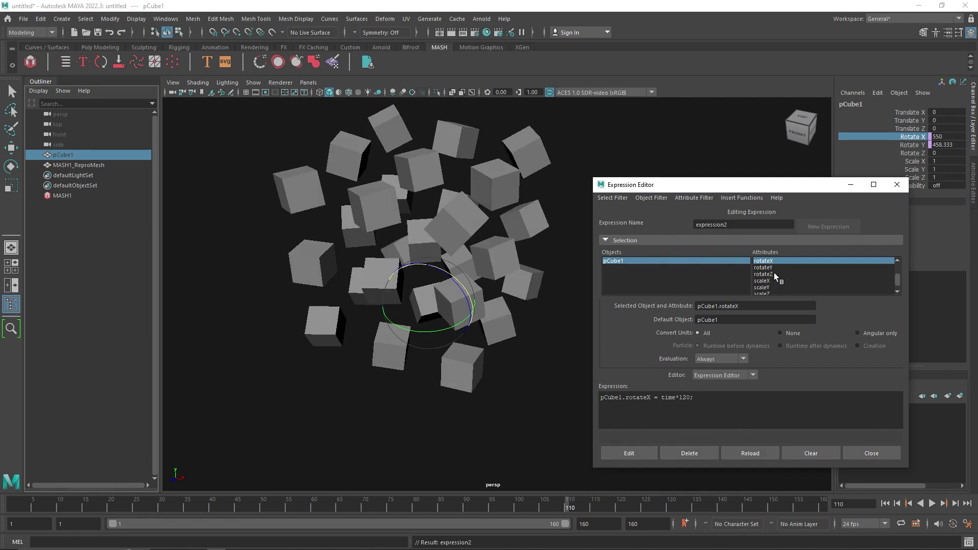
- Create the expression pCube1.rotateZ = time*140; on the original cube
left_click(774, 273)
left_click_drag(738, 305, 645, 313)
key("ctrl+c")
left_click(683, 399)
key("ctrl+v")
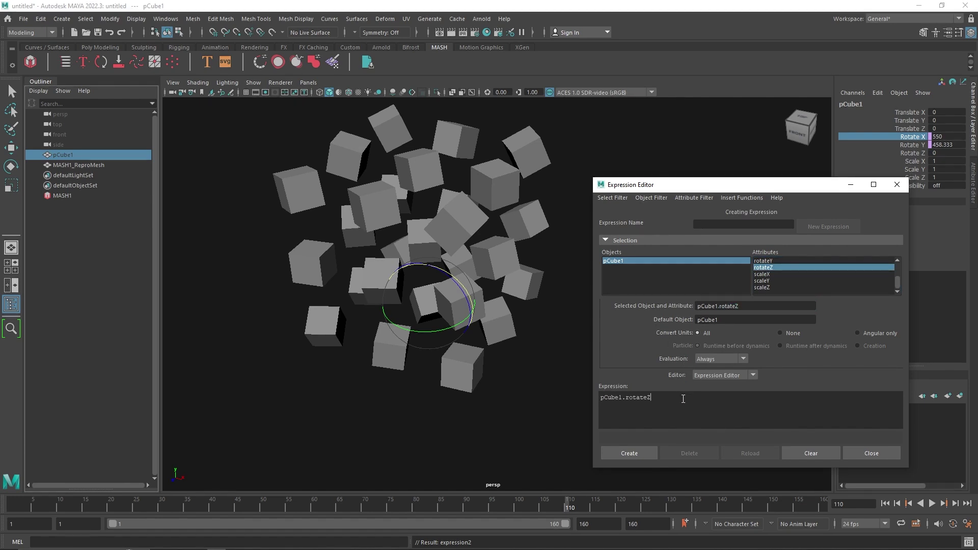
type("= time*140;")
left_click(640, 454)
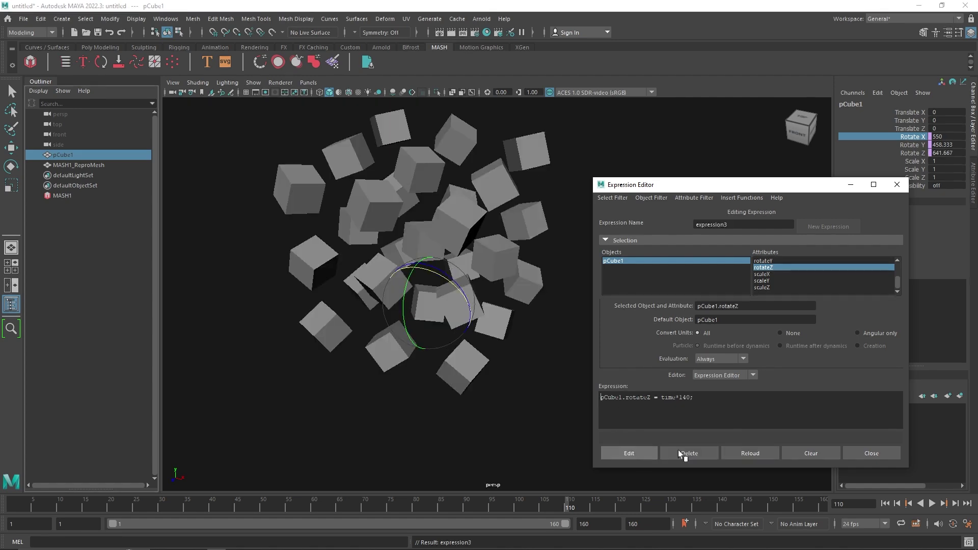
- Close the Expression Editor and play the animation from the first frame to check the three-axis rotation
left_click(864, 453)
left_click(885, 504)
left_click(932, 503)
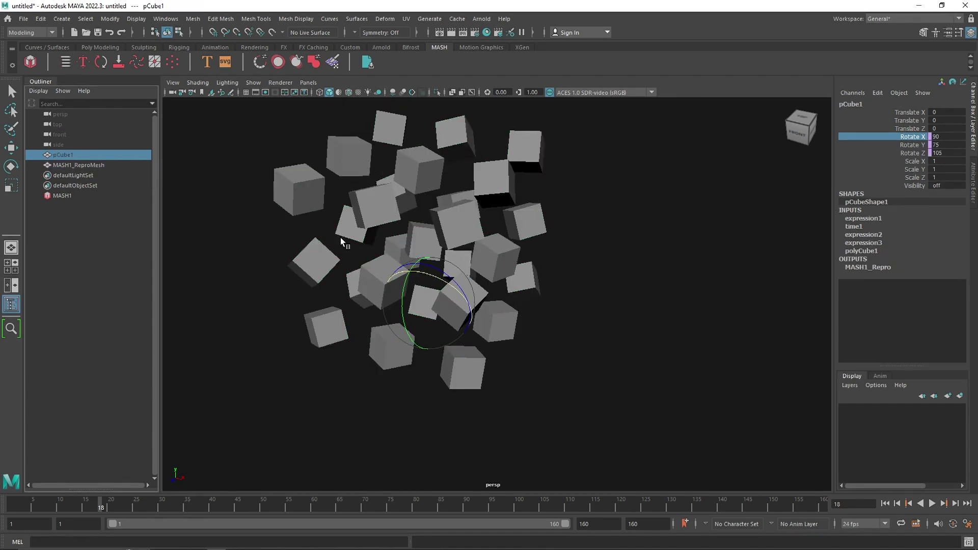
- Set the Animation Start of the MASH1 network's Time node to 0
left_click(62, 196)
key("w")
left_click(973, 188)
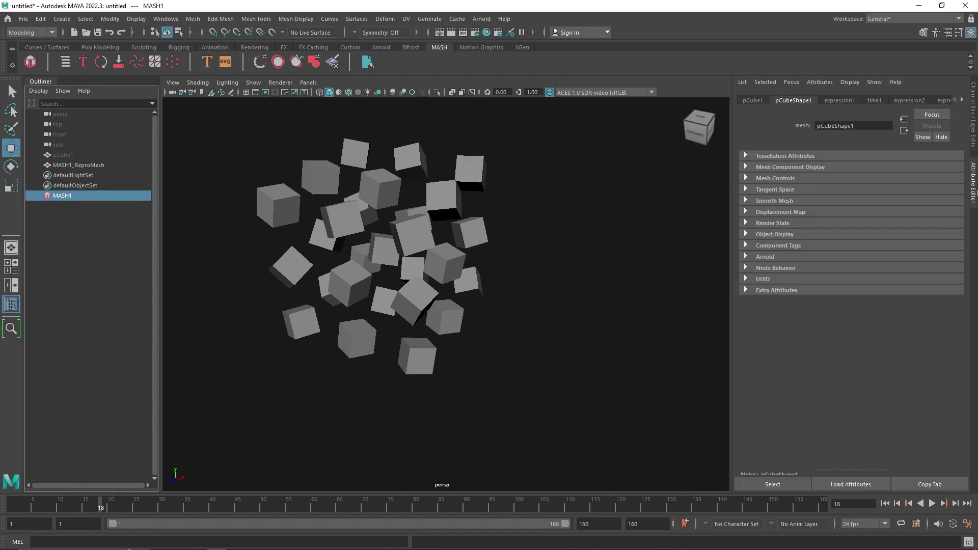
left_click(808, 100)
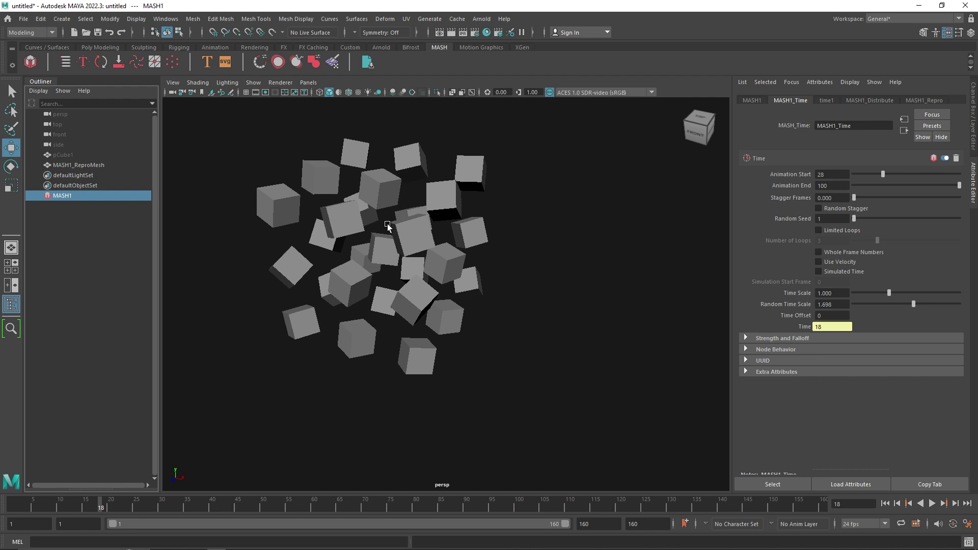
left_click(869, 175)
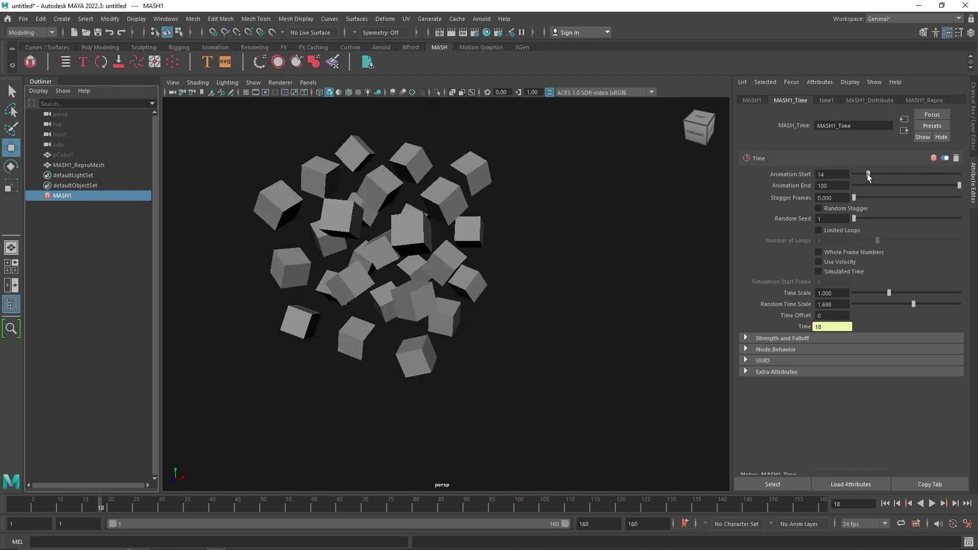
left_click_drag(869, 177, 847, 179)
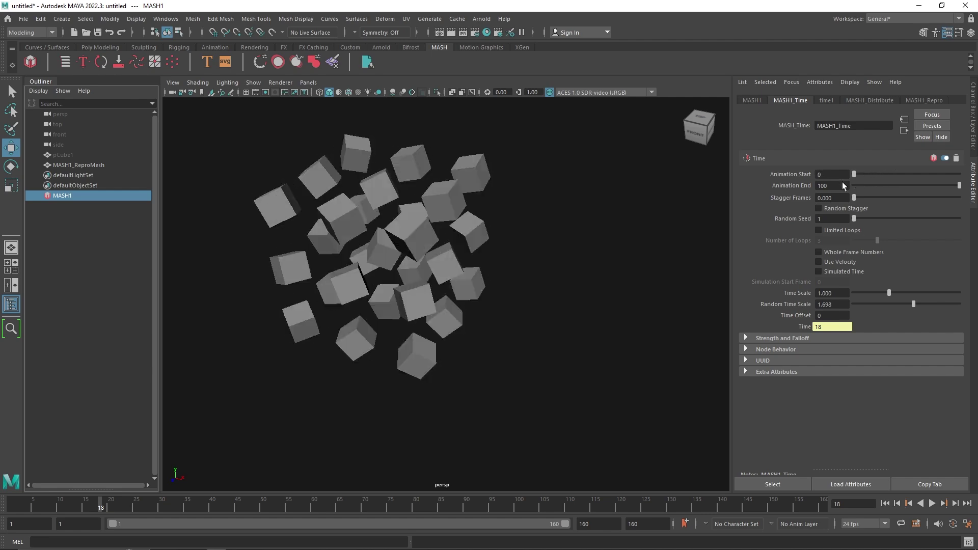
- During playback, compare Random Time Scale values of 0 and about 1.785 on the Time node, then settle on about 1.595
left_click(932, 503)
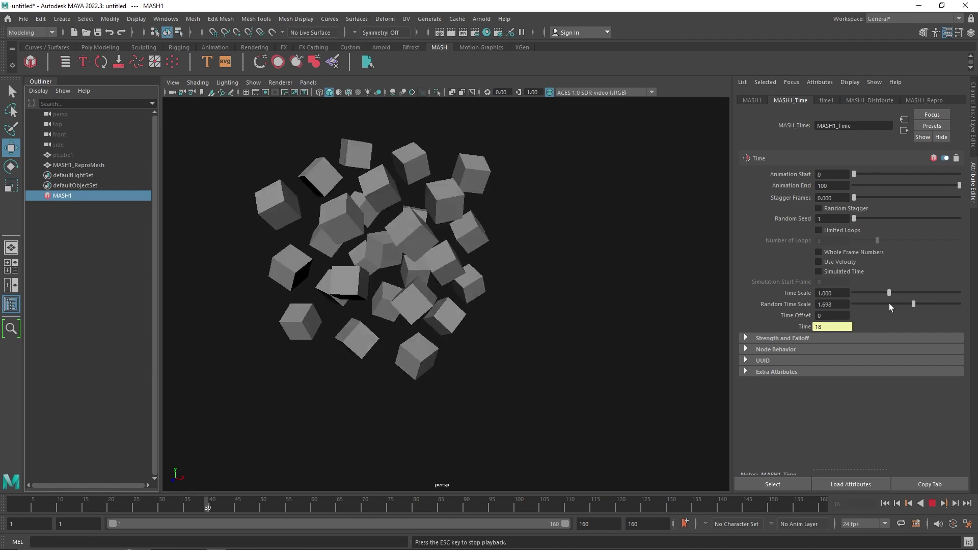
left_click_drag(889, 304, 717, 311)
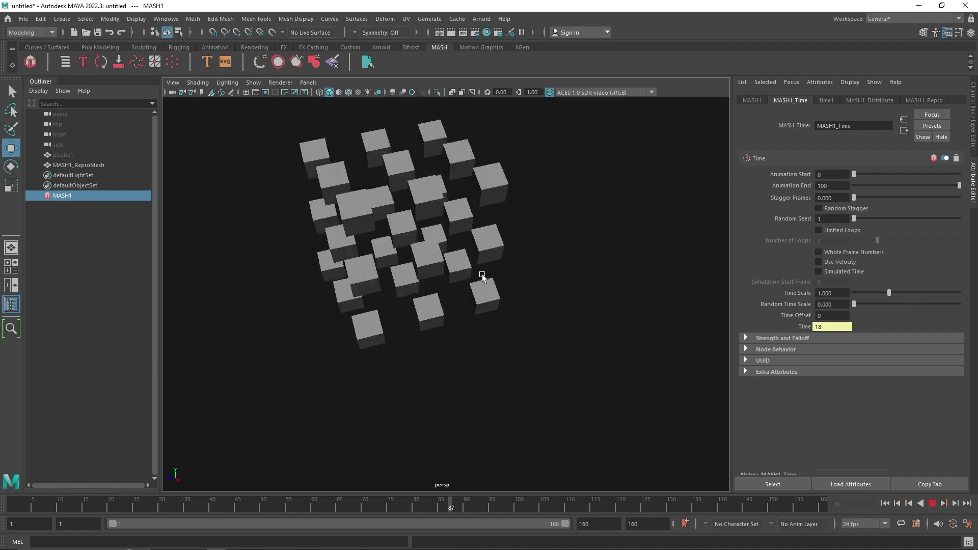
left_click_drag(867, 304, 915, 305)
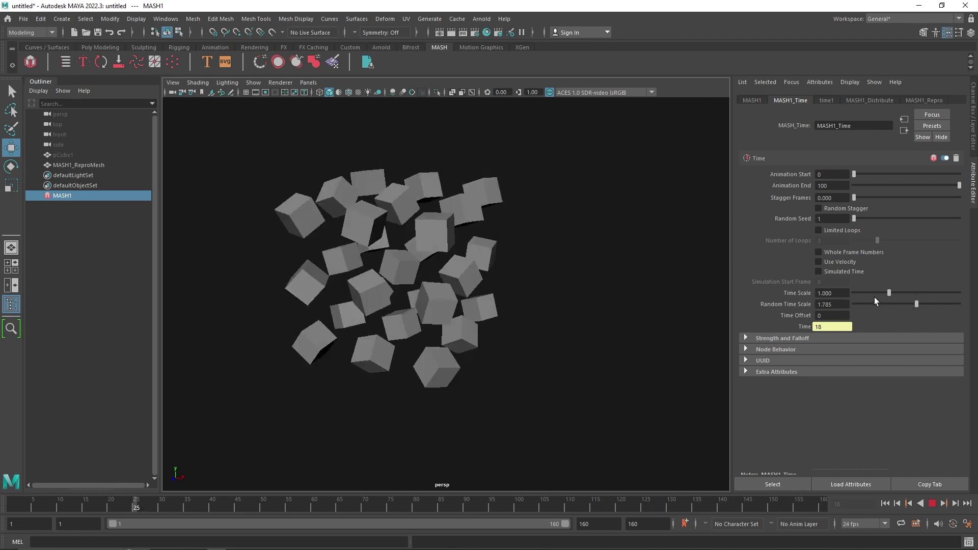
left_click_drag(916, 304, 864, 304)
left_click(909, 305)
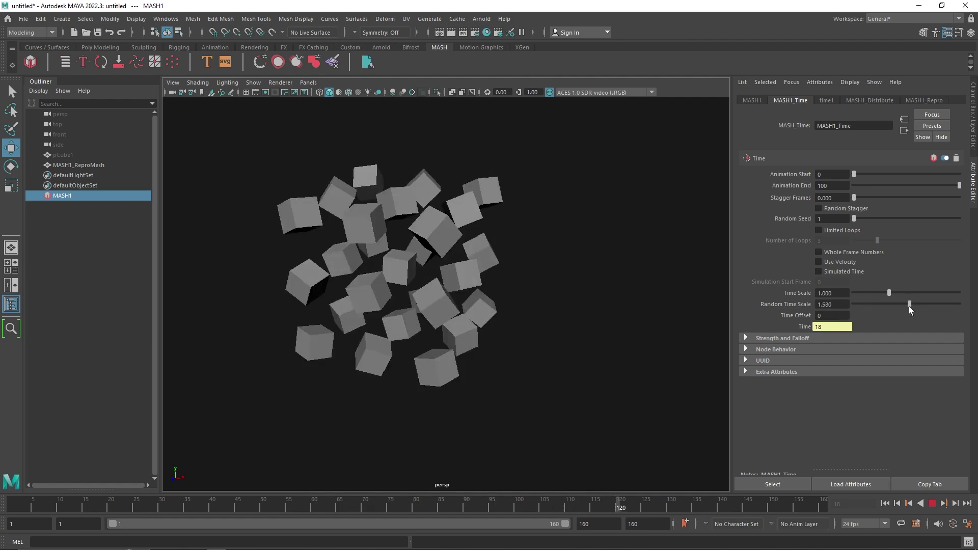
left_click(932, 504)
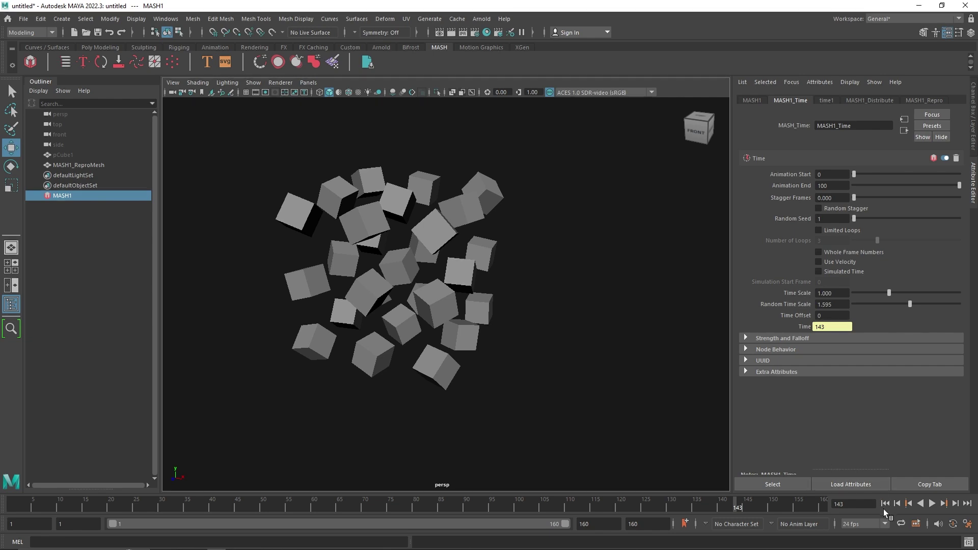
- Return the animation to the first frame and bring up the polygon modeling tools
left_click(885, 503)
left_click_drag(424, 268, 285, 137, "alt")
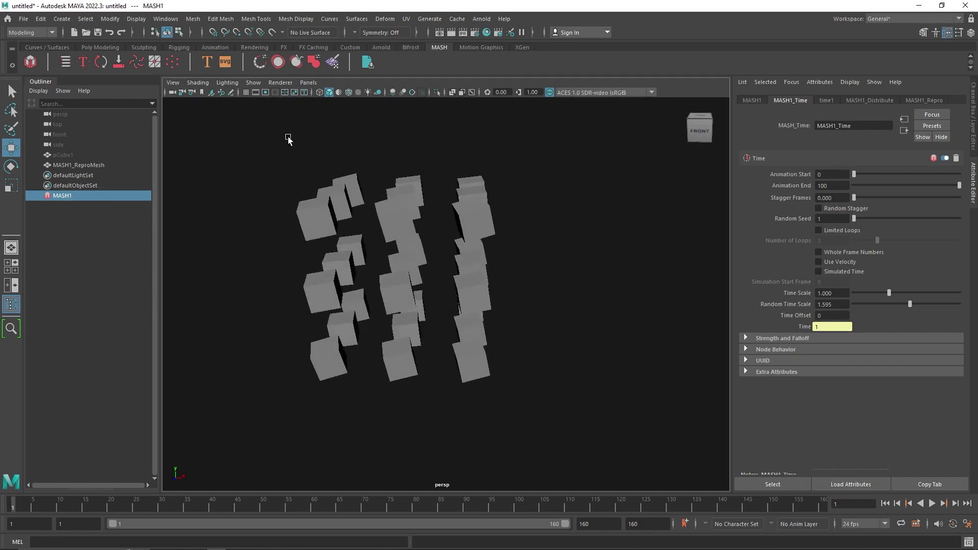
left_click(99, 46)
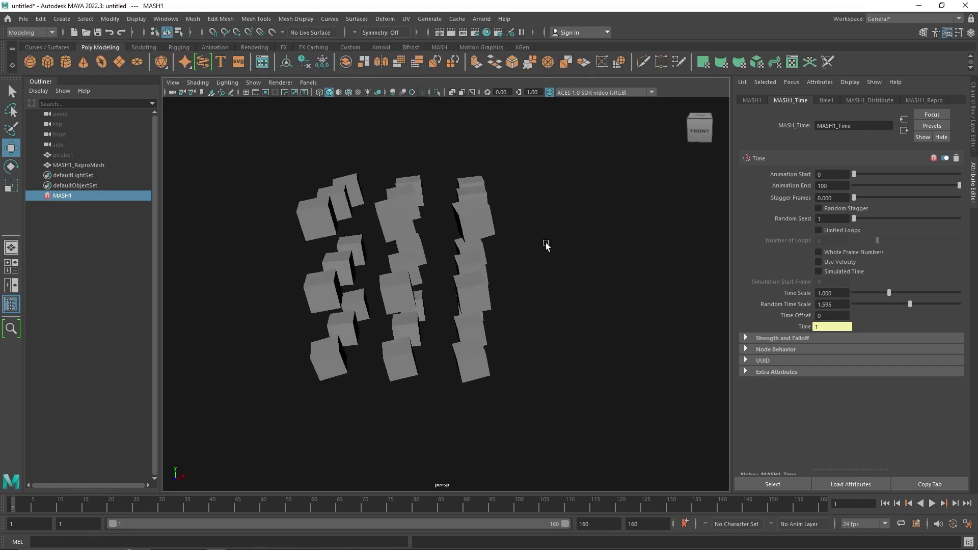